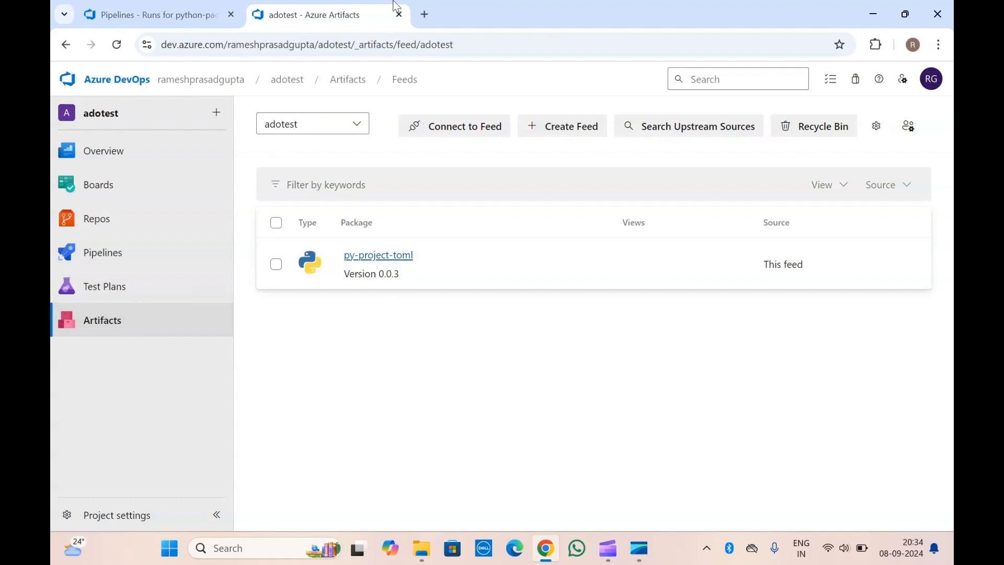
Review the python-package-template.git pipeline runs and the details of the py-project-toml package in the adotest feed.
click(184, 6)
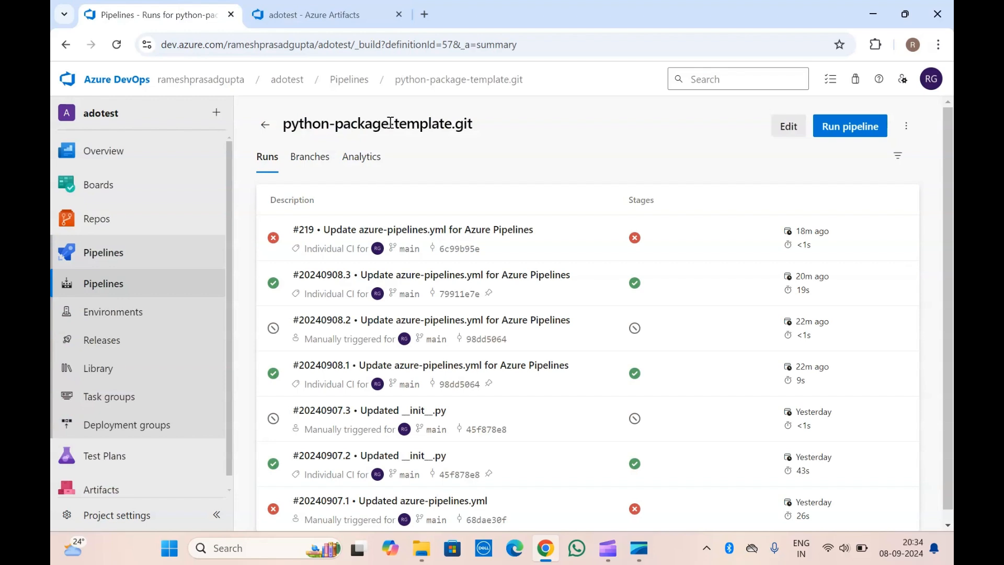
scroll(84, 460, down, 1)
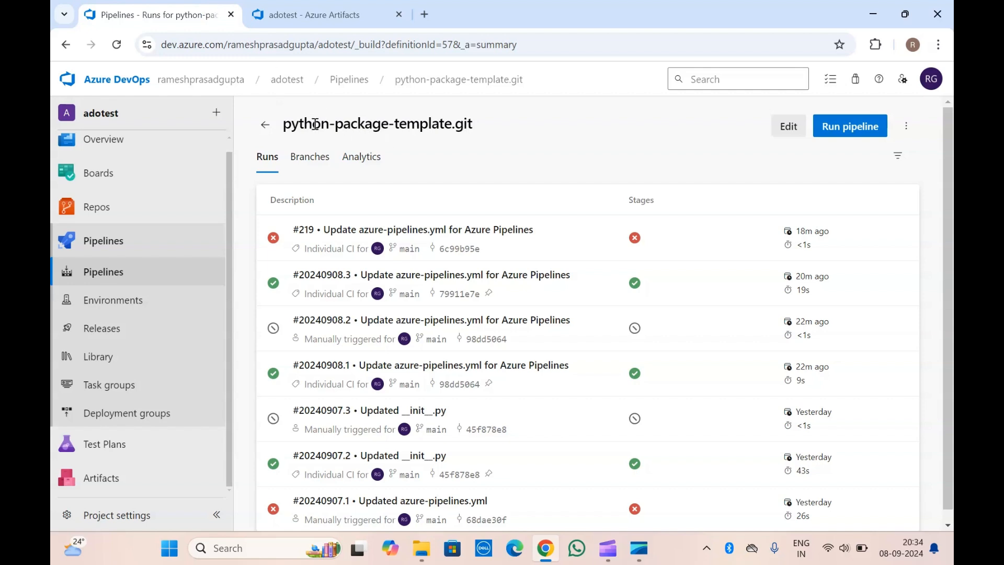
click(335, 8)
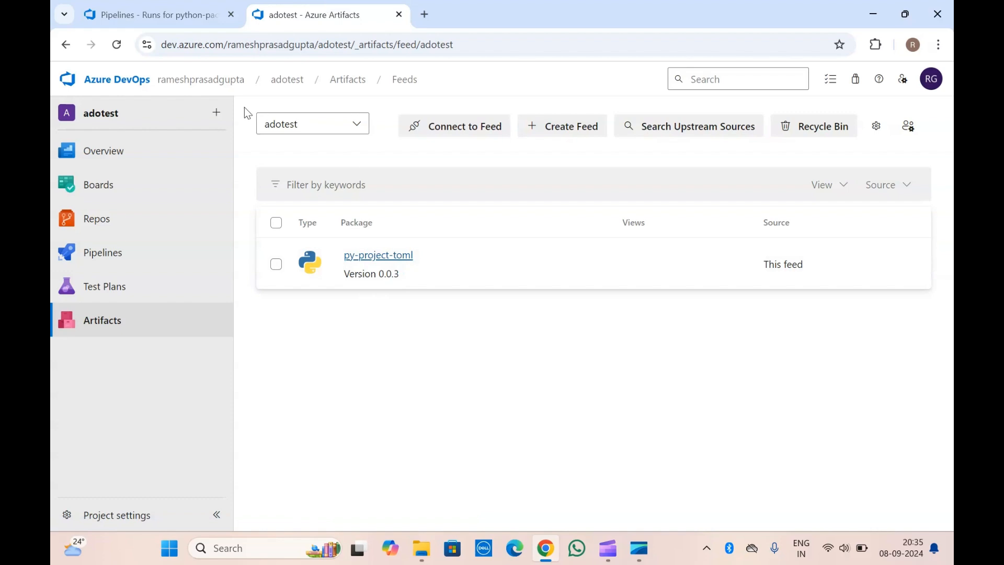
click(378, 256)
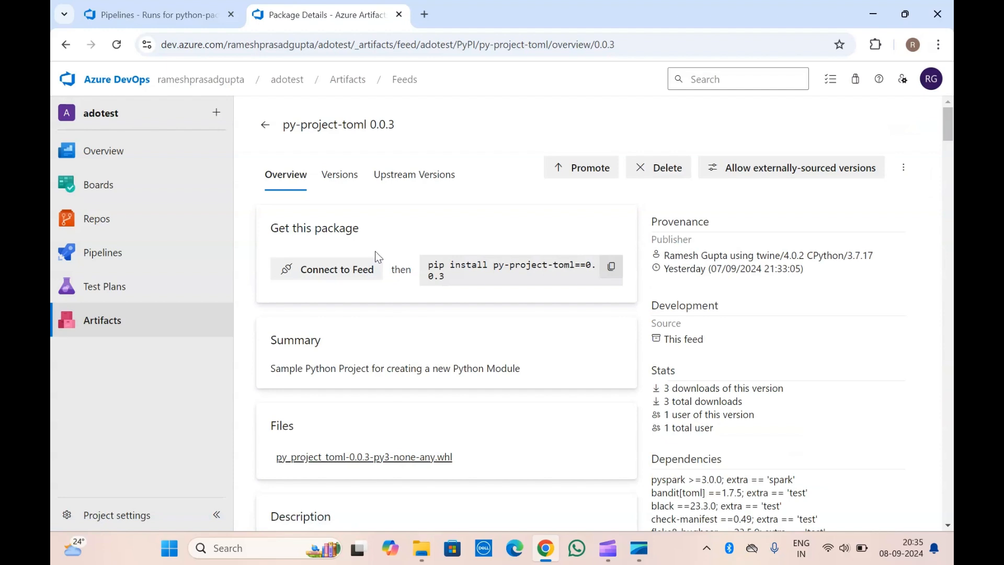
click(266, 124)
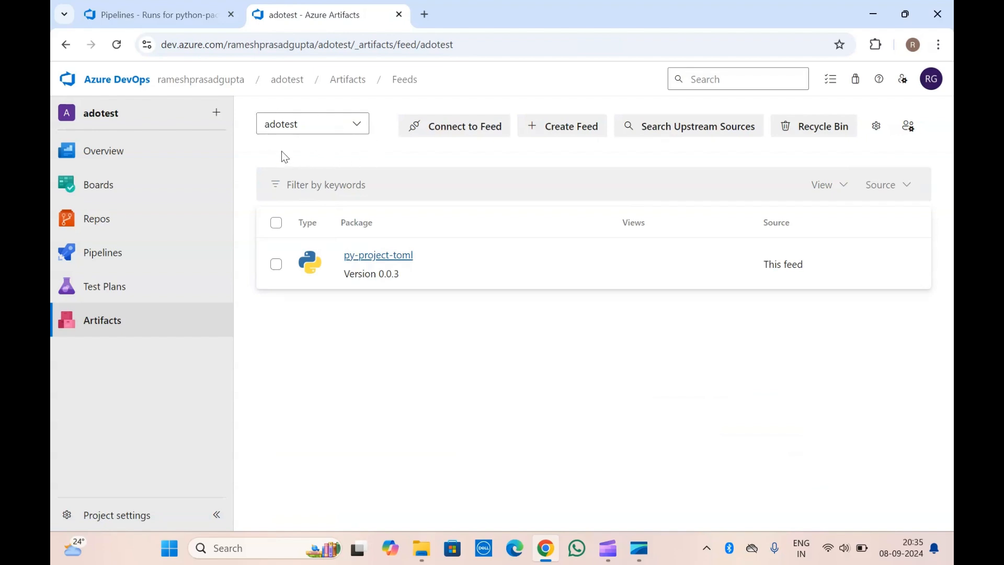
Open the python-package-template.git pipeline for editing and review the azure-pipelines.yml build and upload steps.
click(103, 11)
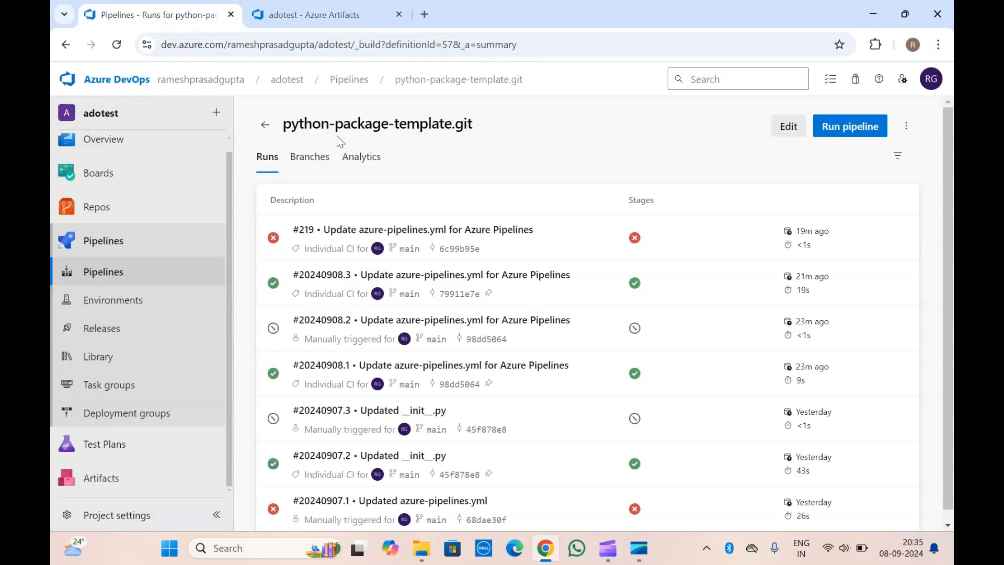
click(783, 128)
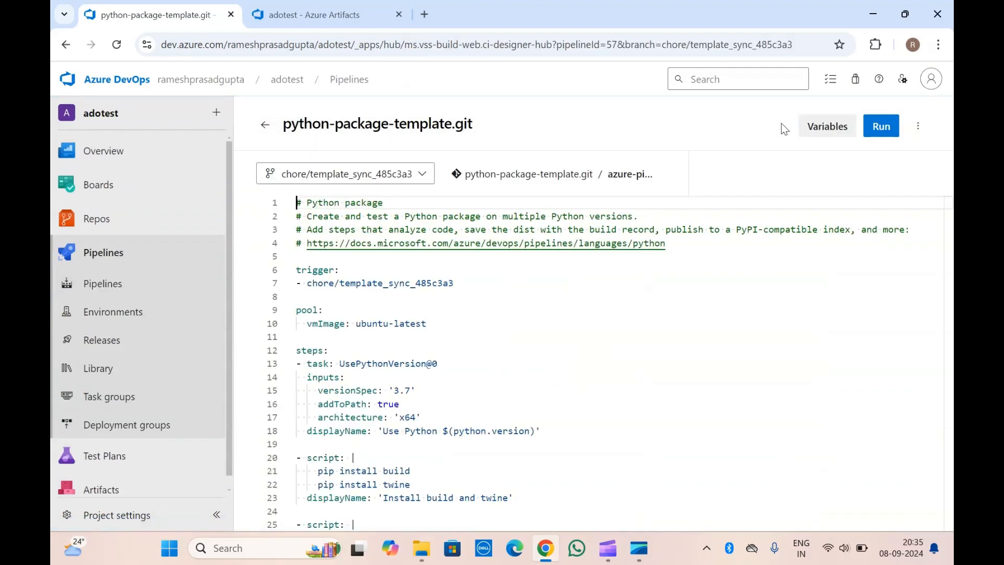
click(909, 173)
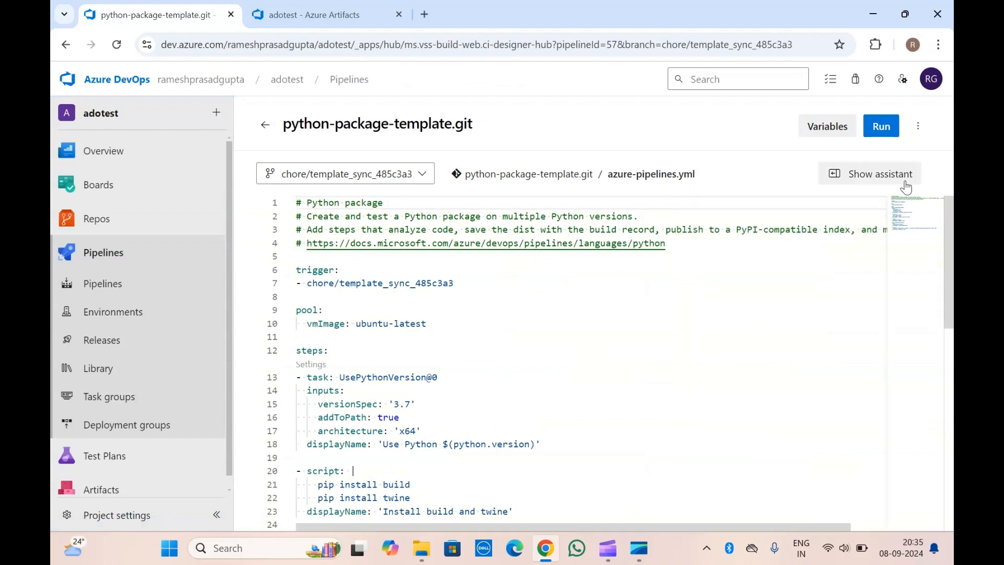
click(527, 297)
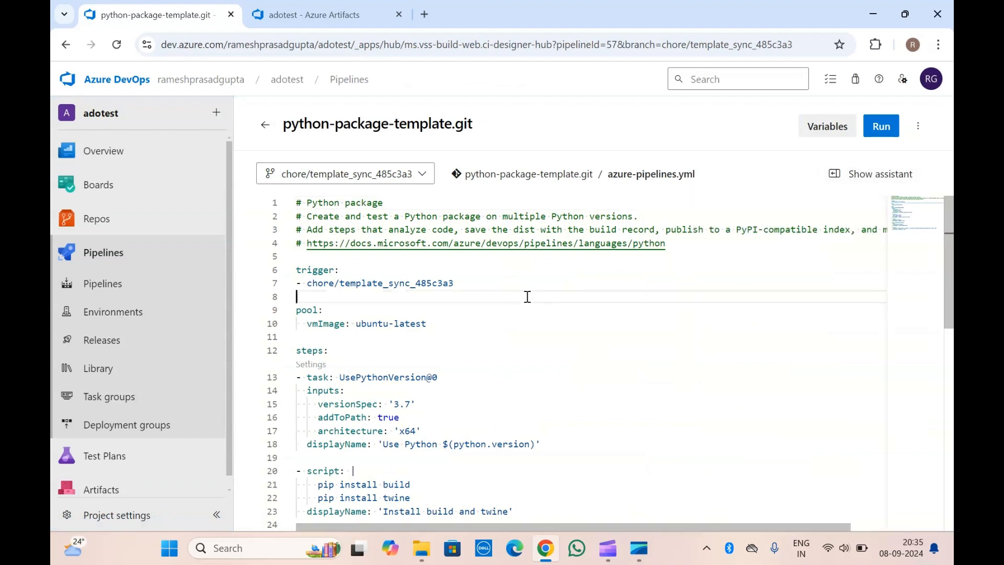
scroll(527, 297, down, 5)
click(433, 377)
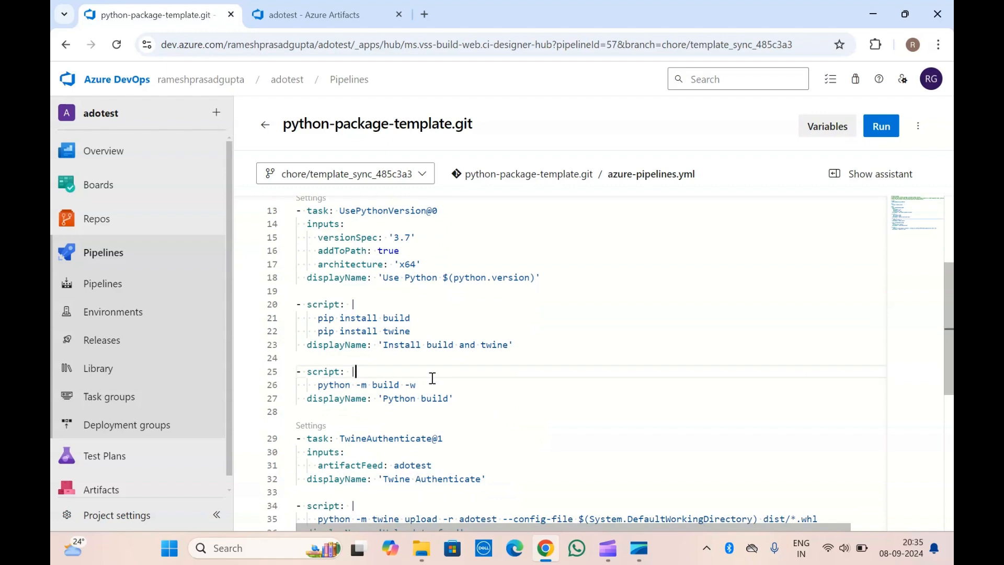
scroll(432, 378, down, 4)
scroll(433, 377, up, 8)
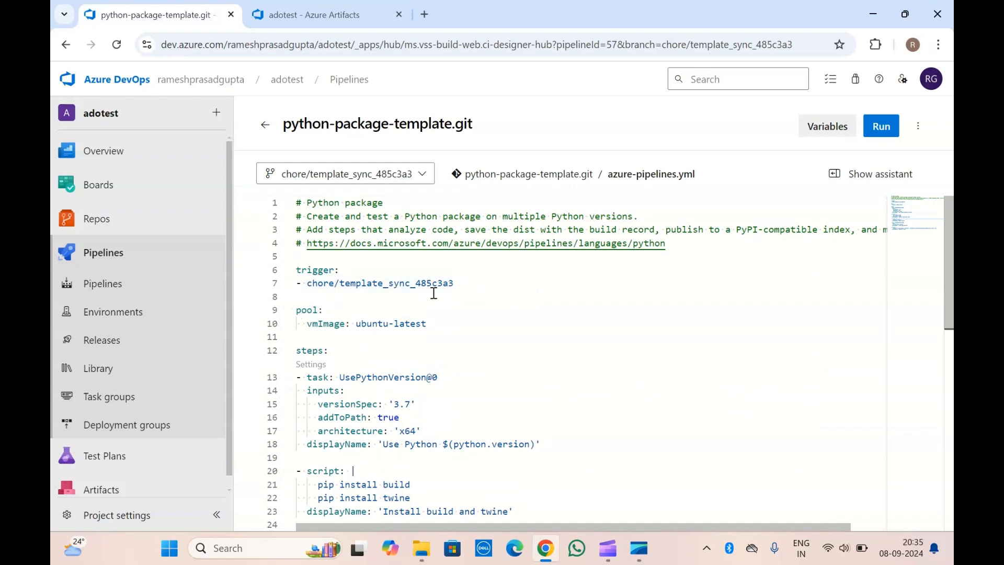
Switch the pipeline YAML editor to the main branch.
click(354, 183)
text(main)
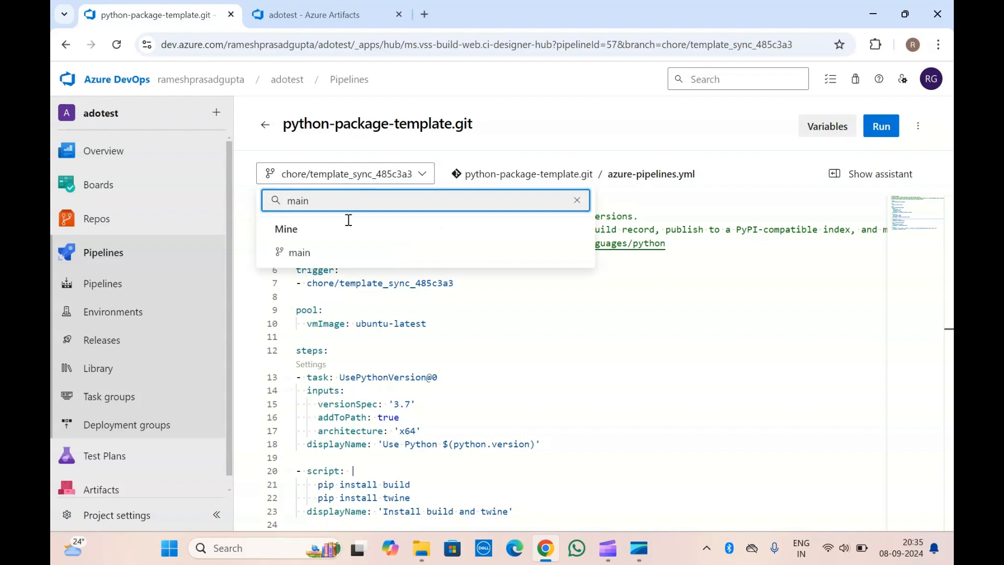
click(340, 254)
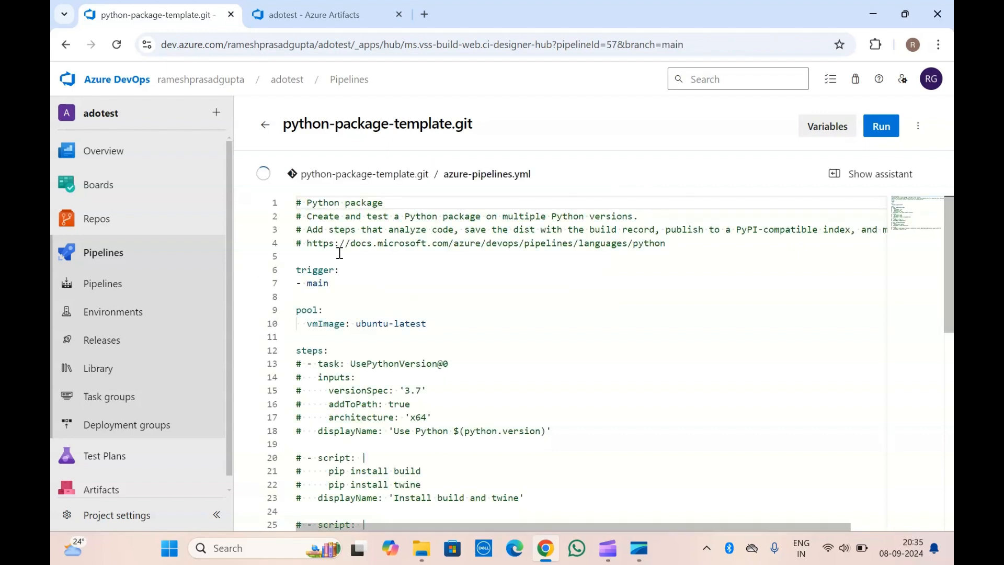
Add blank lines below the commented 'Upload to feed' script in azure-pipelines.yml and show the task assistant.
scroll(380, 320, down, 10)
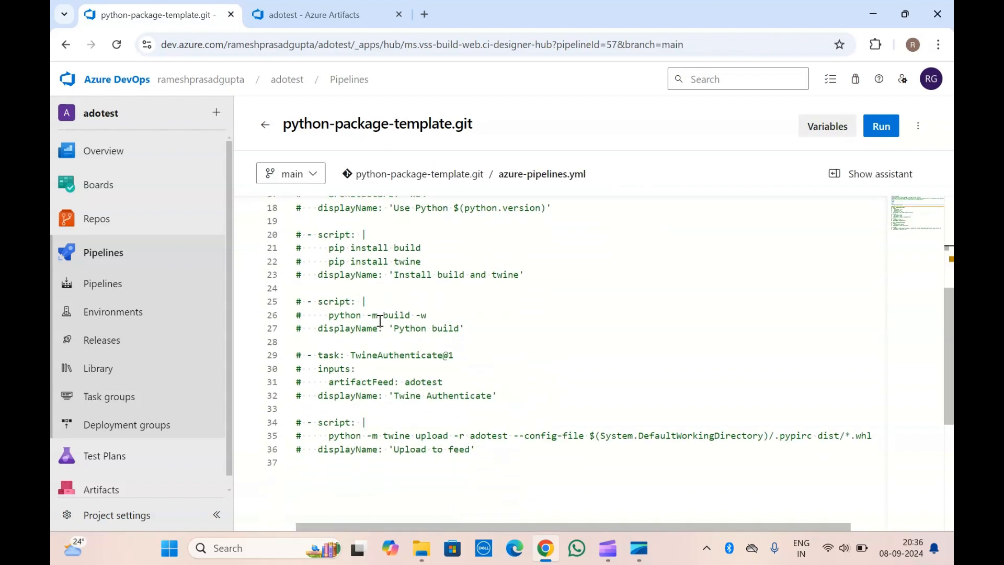
click(491, 312)
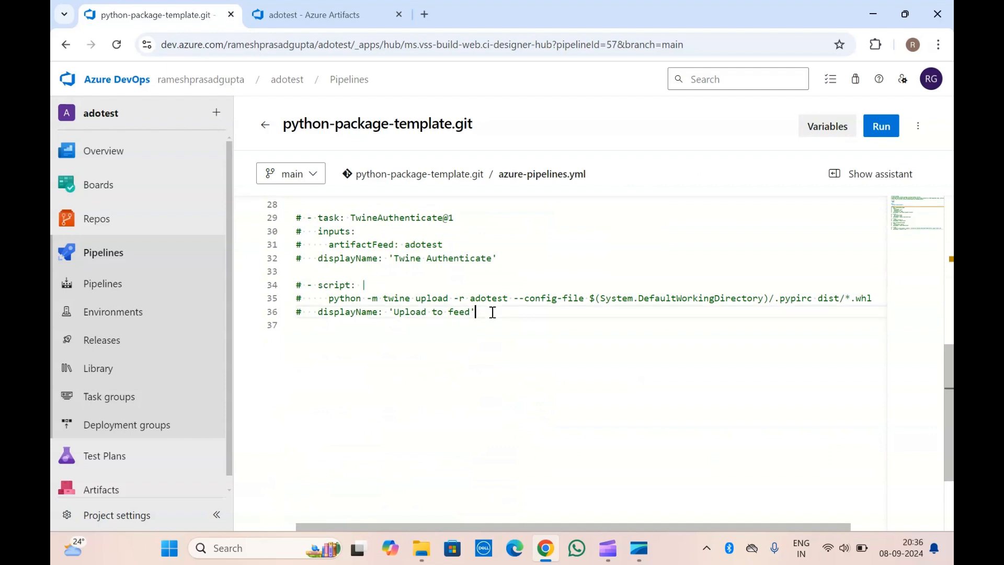
key(Return)
key(Return)
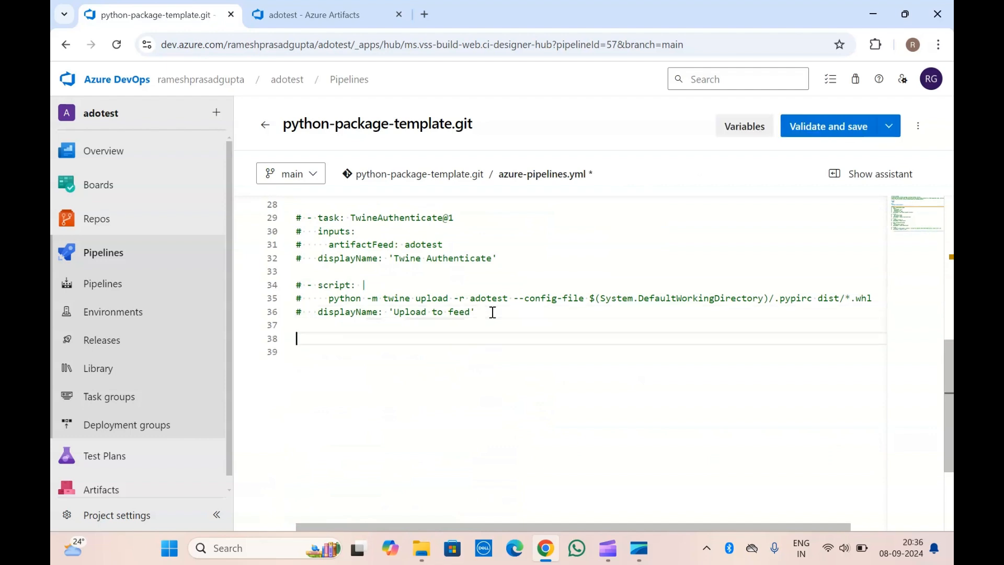
click(848, 174)
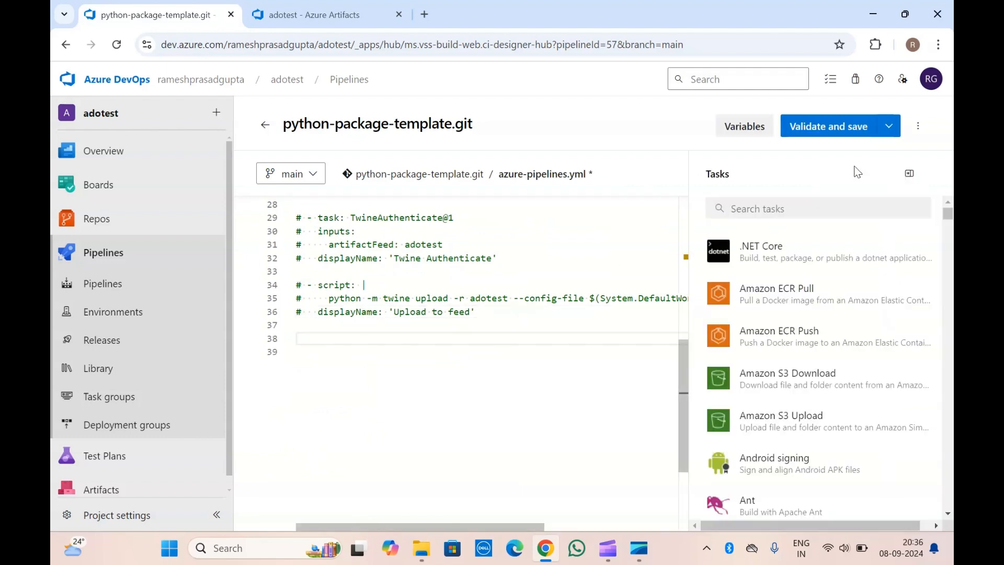
Search the pipeline tasks for "package" and open the Universal packages task.
click(798, 209)
text(package)
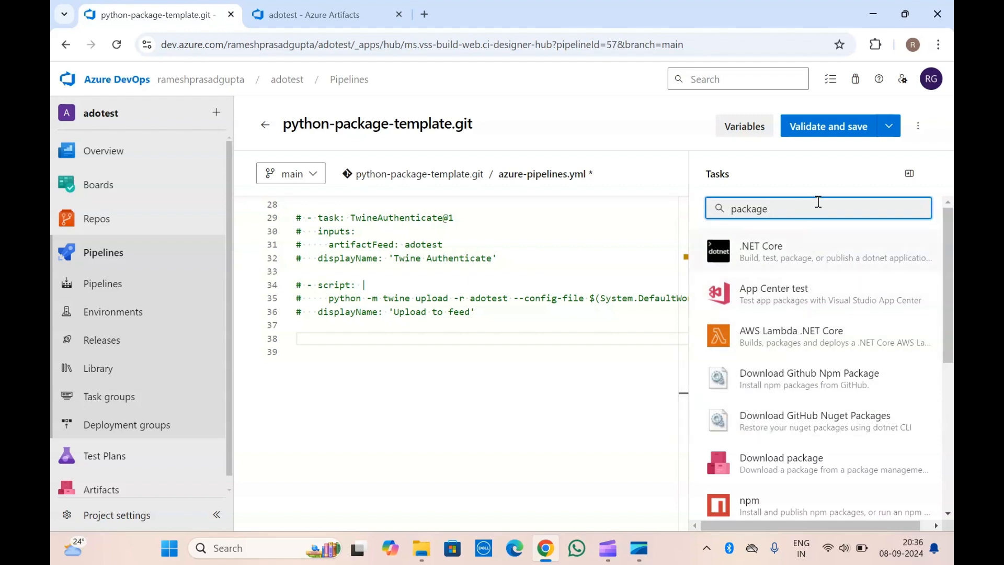
scroll(818, 403, down, 1)
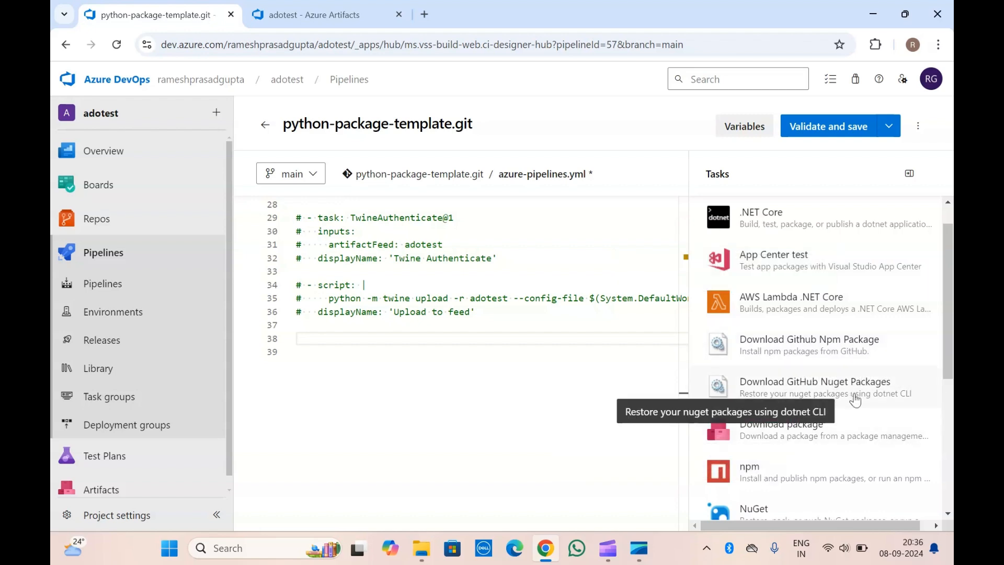
scroll(816, 402, down, 3)
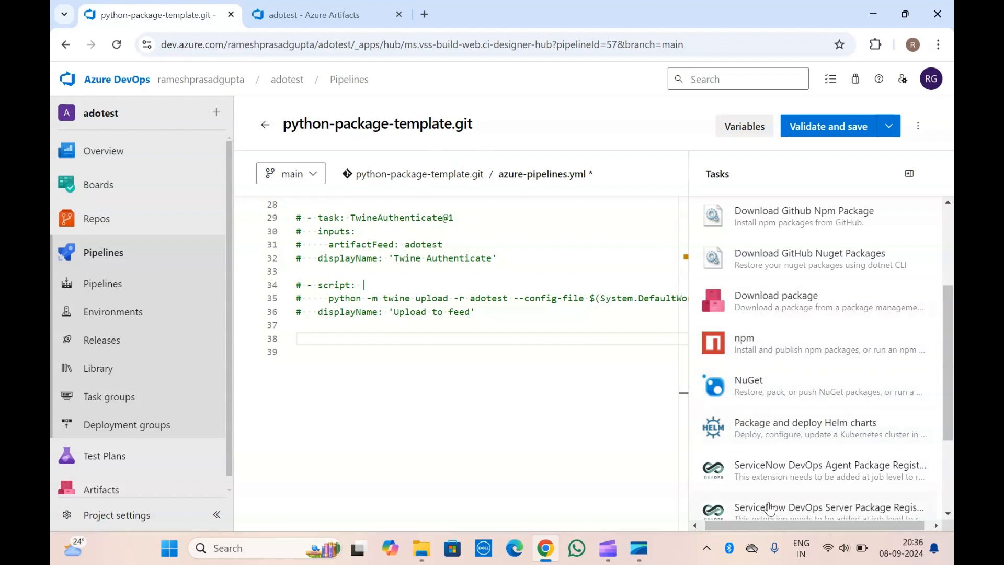
scroll(770, 507, down, 2)
scroll(770, 508, down, 1)
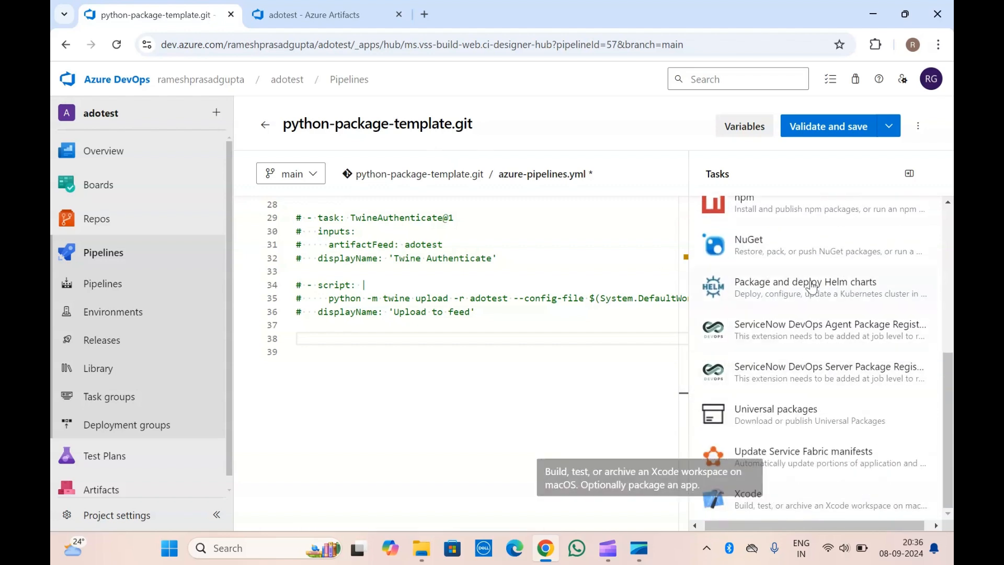
click(769, 416)
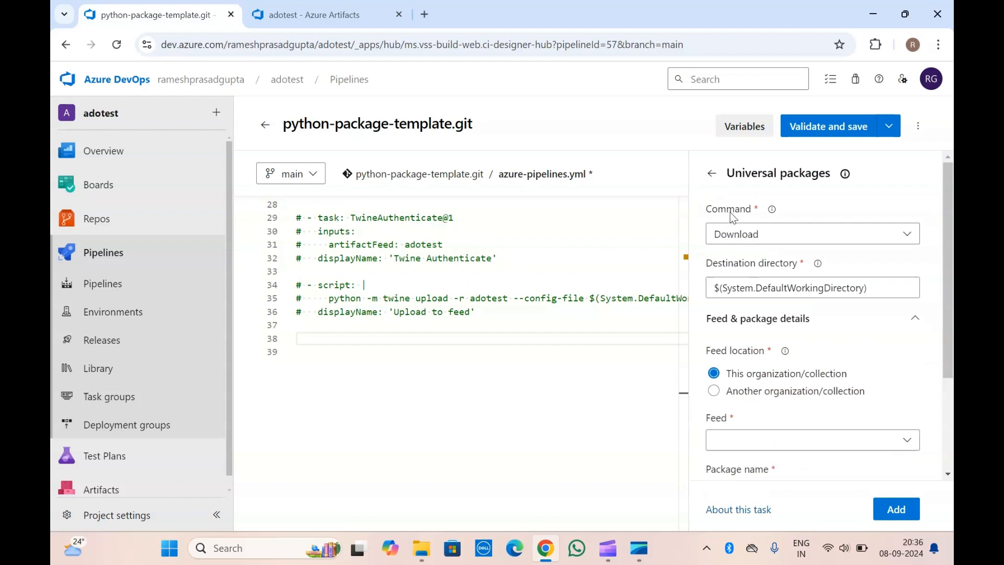
Compare the Publish and Download command settings of the Universal packages task, then return to the task list without adding it.
click(773, 240)
click(751, 287)
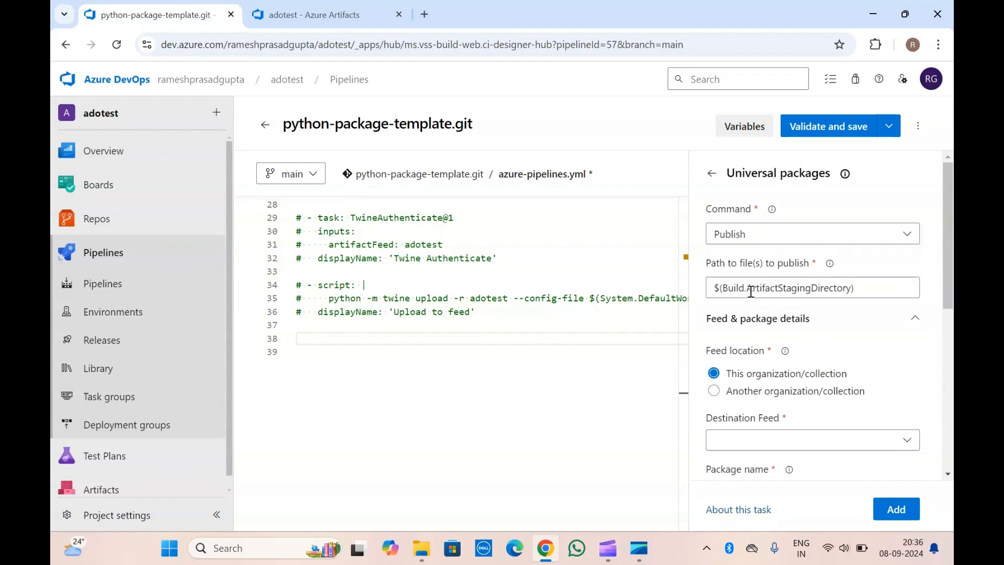
scroll(751, 291, down, 10)
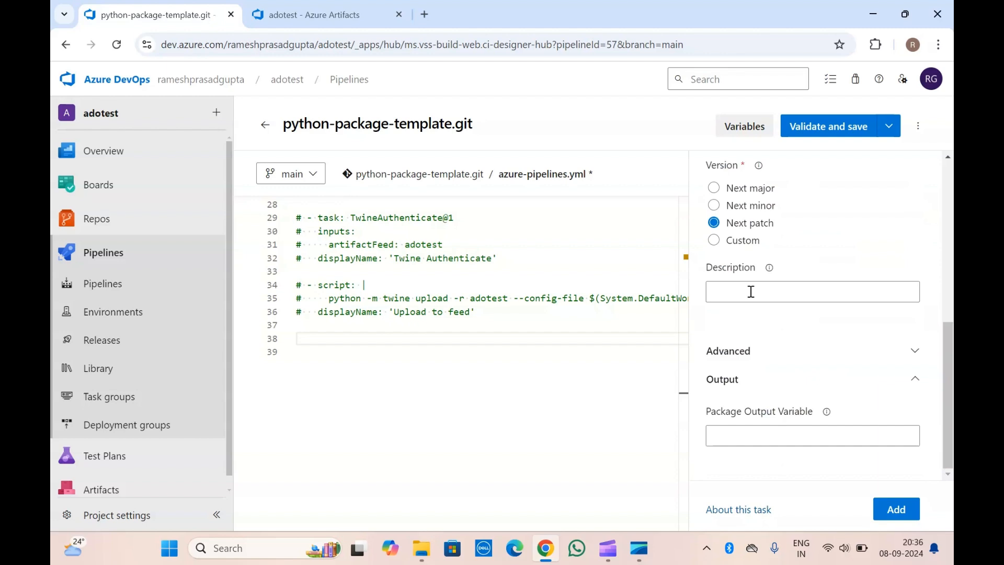
scroll(751, 291, up, 10)
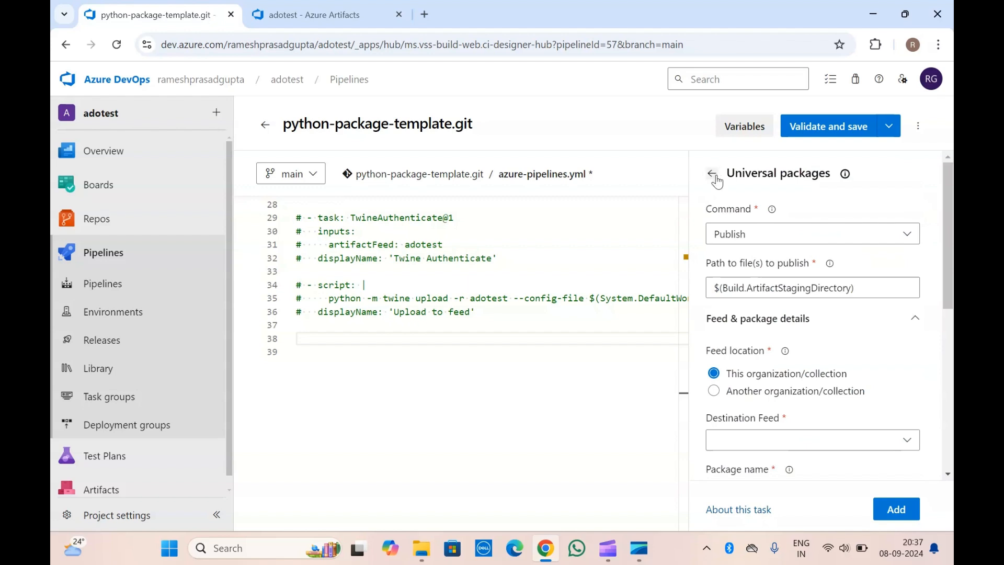
click(752, 238)
click(753, 272)
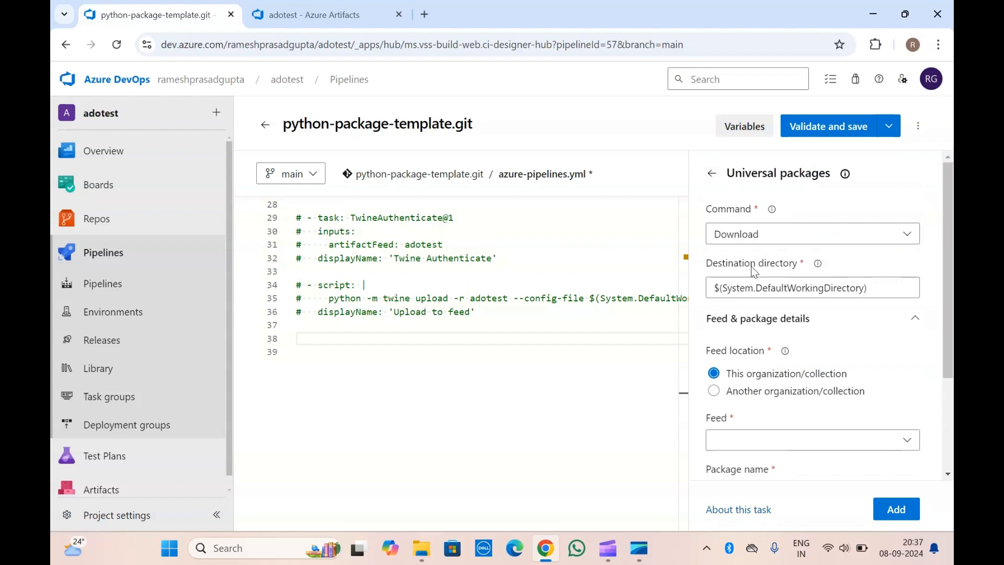
click(762, 237)
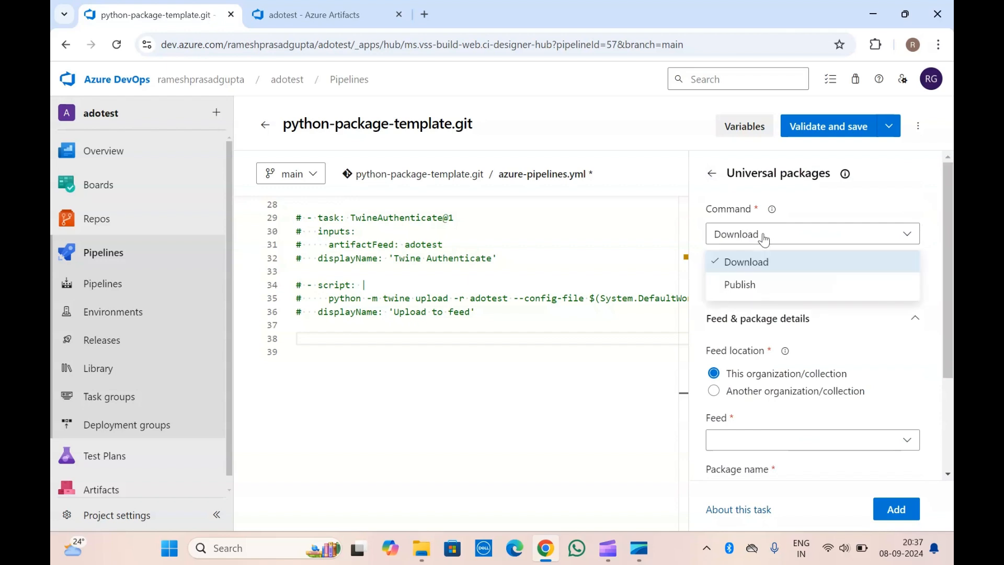
click(756, 285)
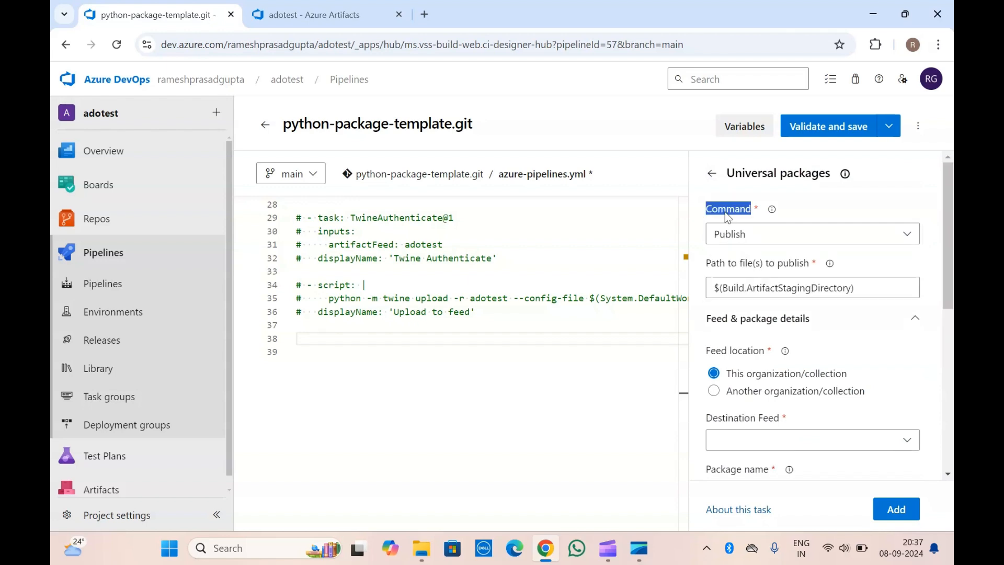
click(787, 210)
click(743, 239)
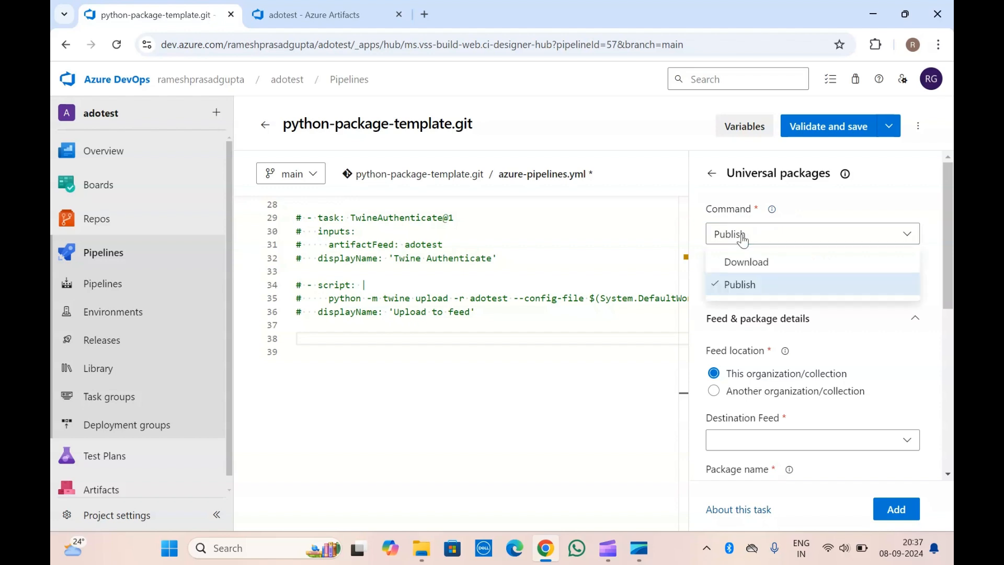
click(711, 173)
Search the pipeline tasks for "package" again and open the Download package task.
click(751, 212)
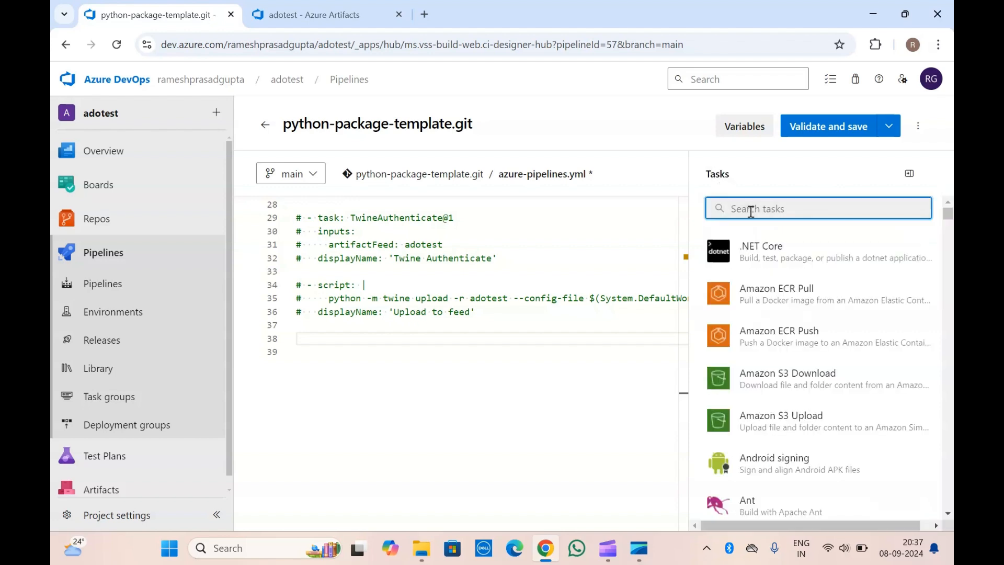
text(package)
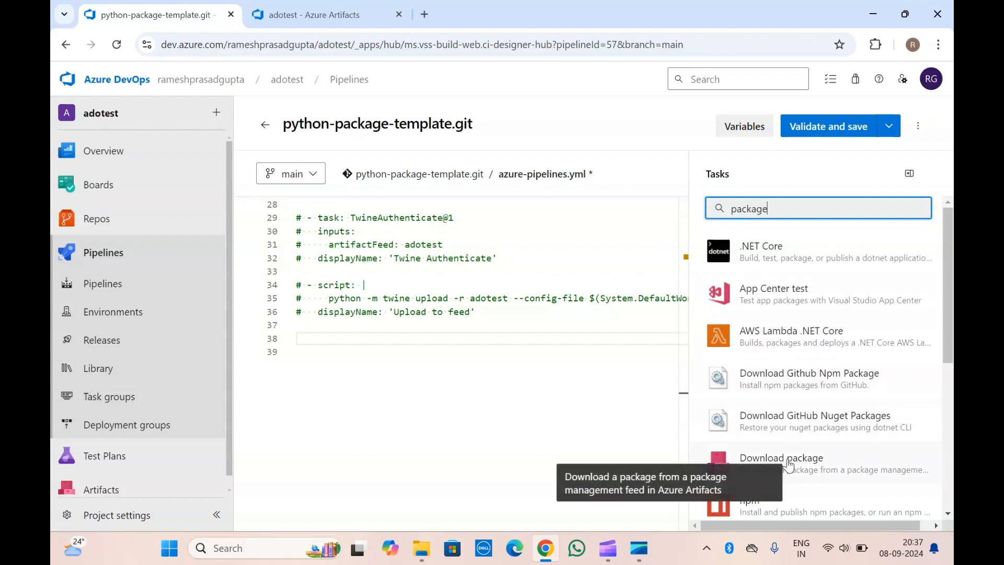
scroll(789, 464, down, 3)
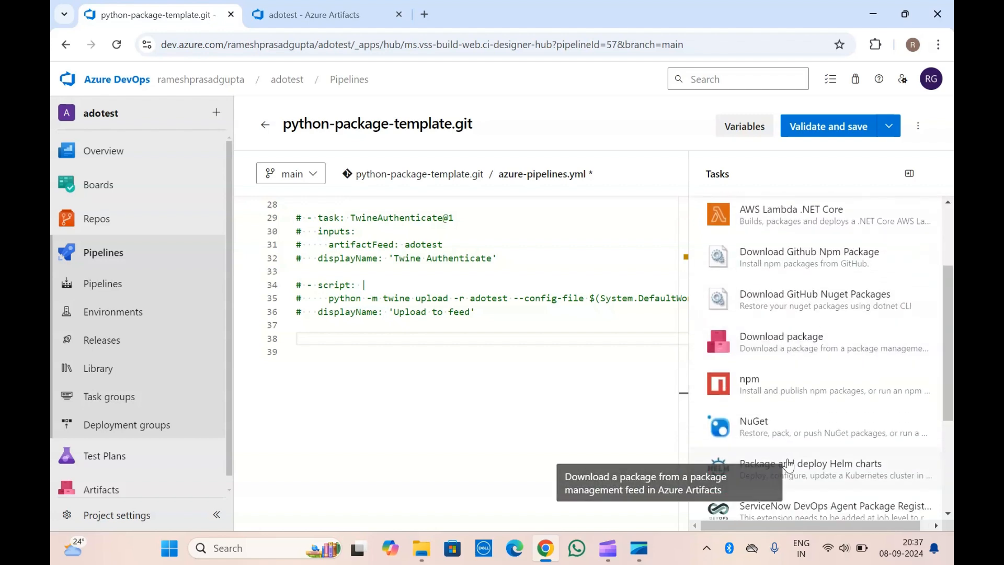
click(833, 338)
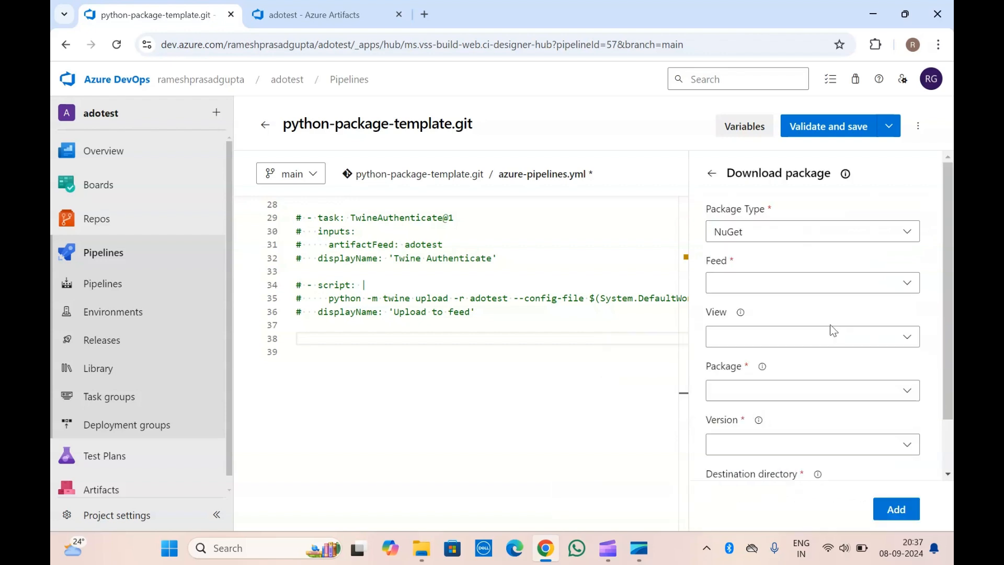
Examine the package types offered by the Download package task and check the package type in the adotest feed.
triple_click(753, 173)
click(762, 195)
click(770, 234)
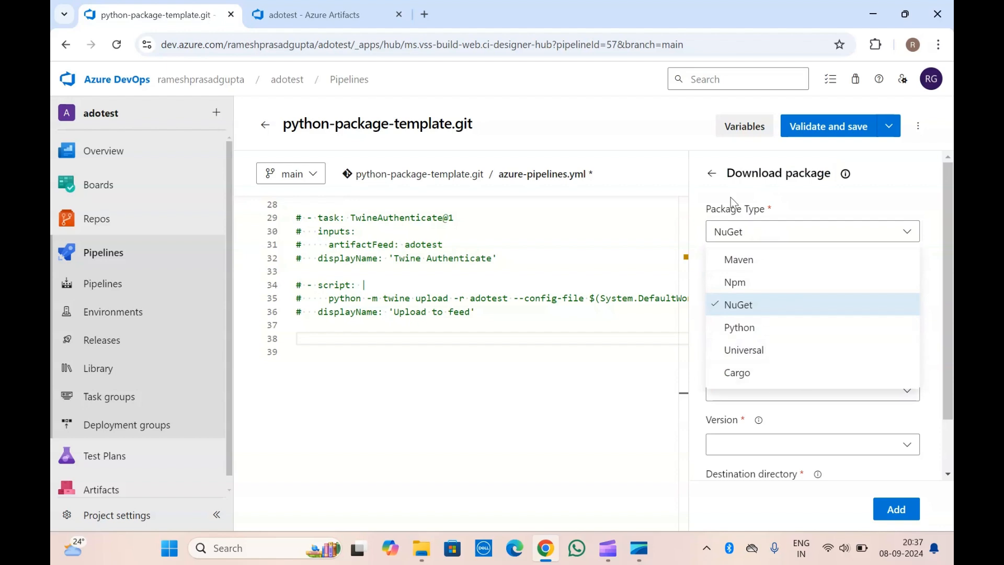
click(314, 7)
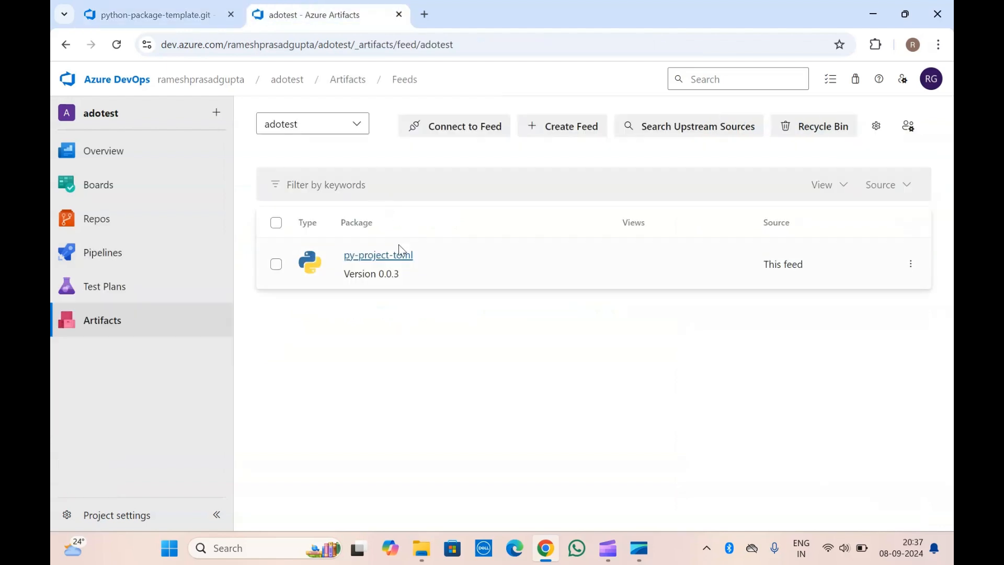
Check the py-project-toml package details in the feed, then set the Download package task's type to Python and its feed to adotest.
click(391, 260)
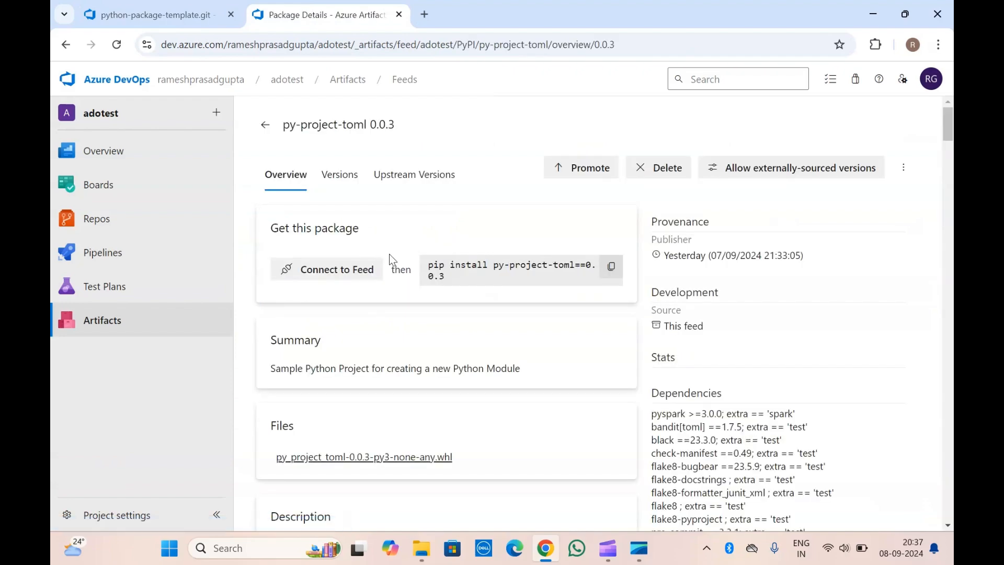
scroll(384, 376, down, 8)
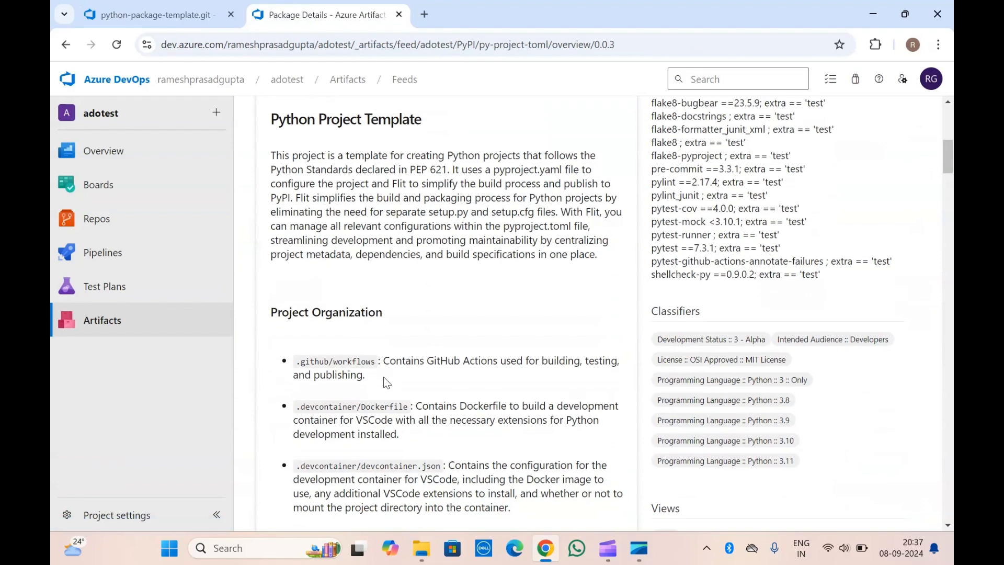
scroll(384, 376, up, 8)
click(200, 4)
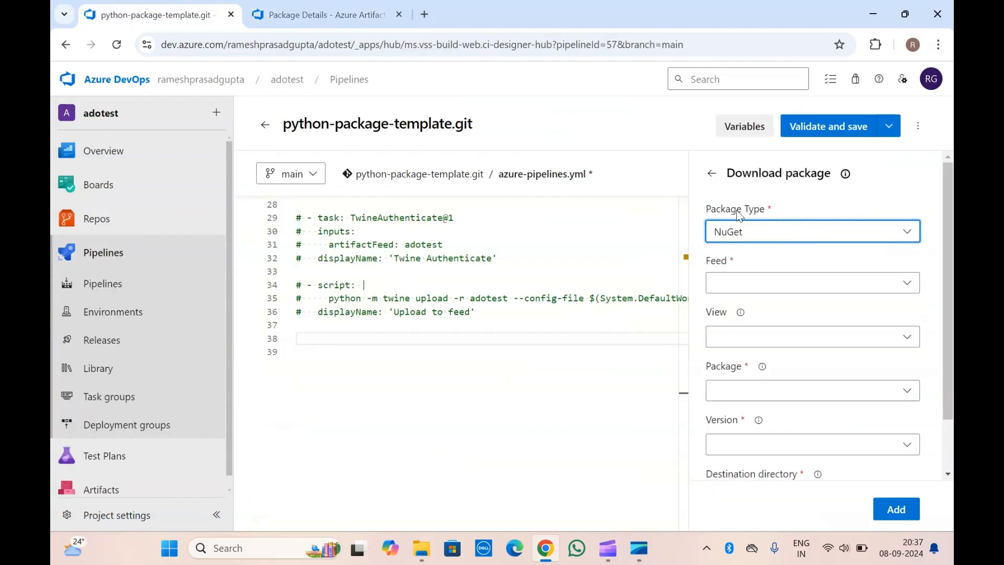
click(762, 232)
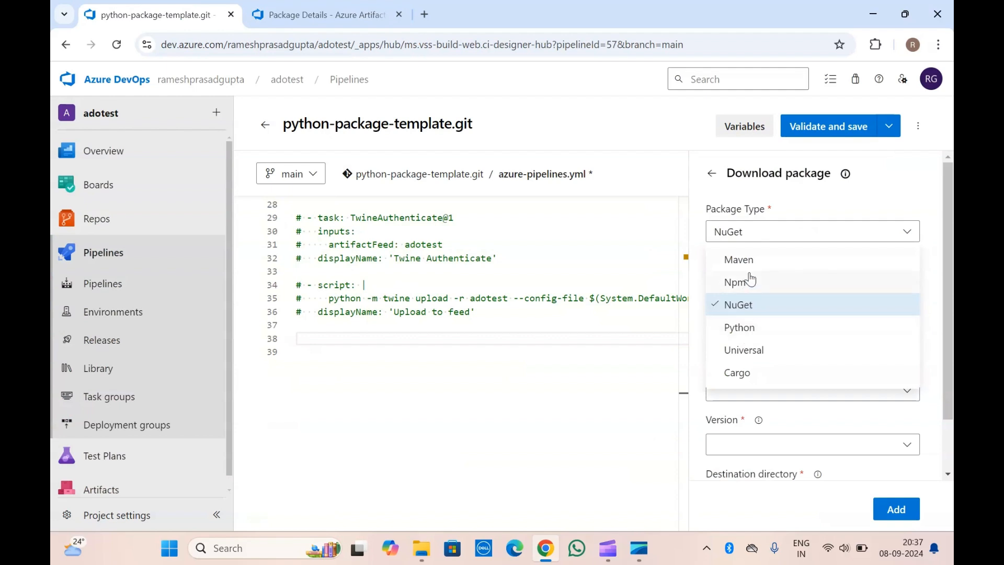
click(753, 329)
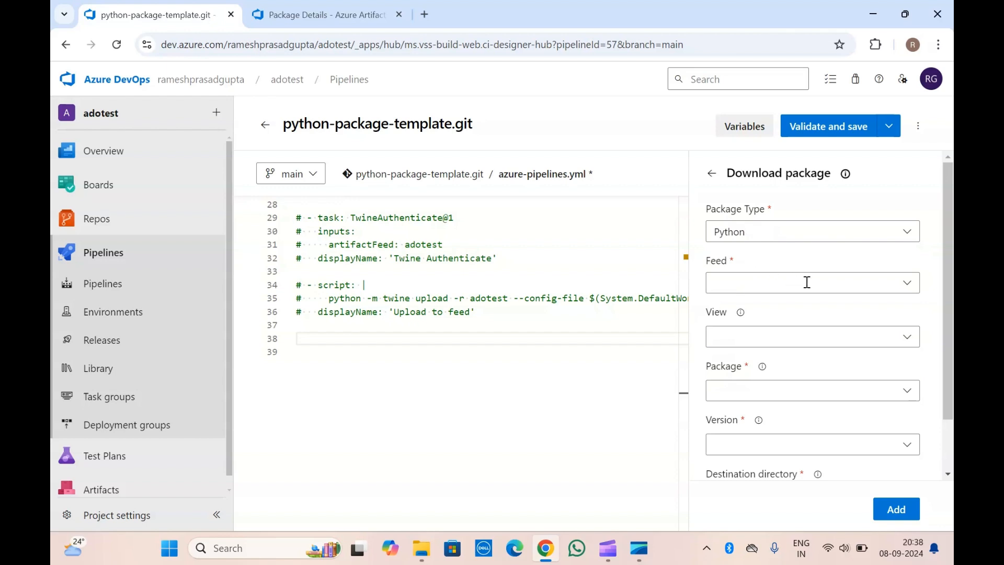
click(909, 286)
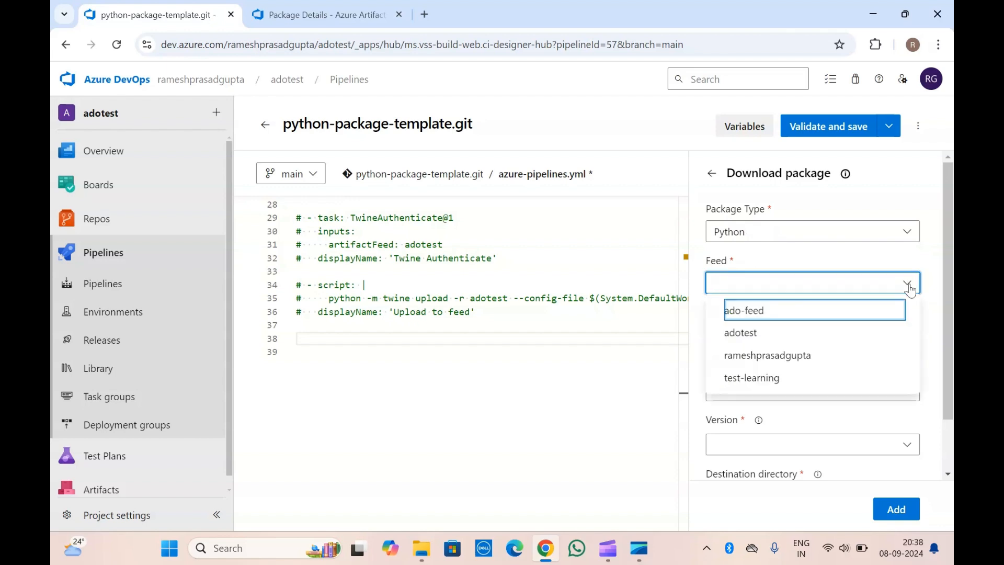
click(751, 336)
click(730, 255)
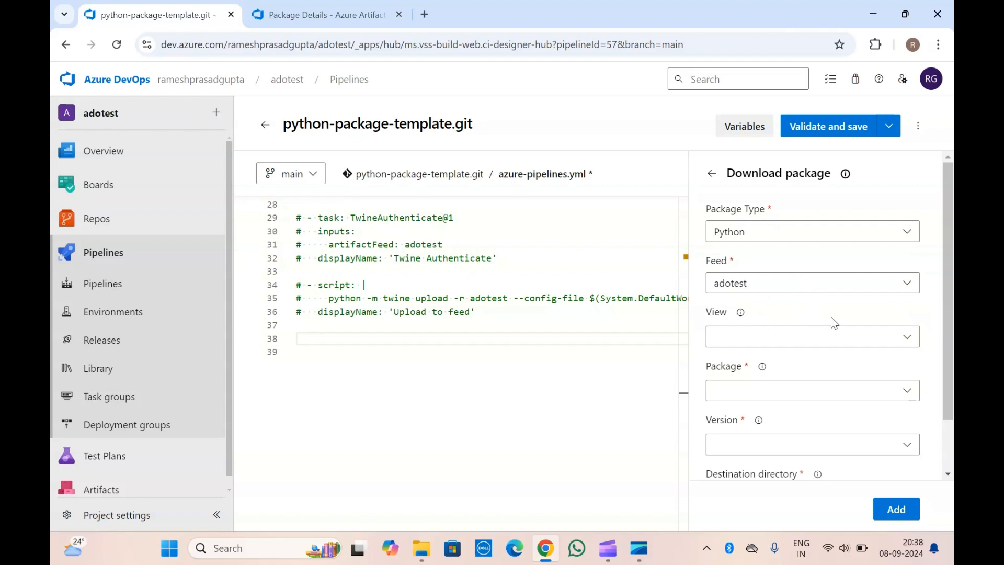
Check which view the package version belongs to in the feed, then set the task's view to Local.
click(908, 339)
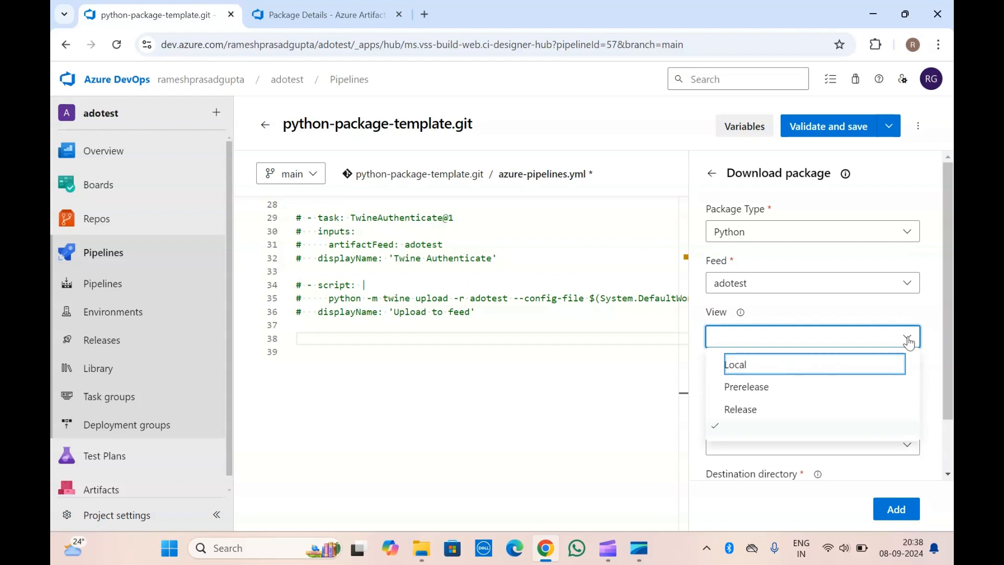
click(376, 8)
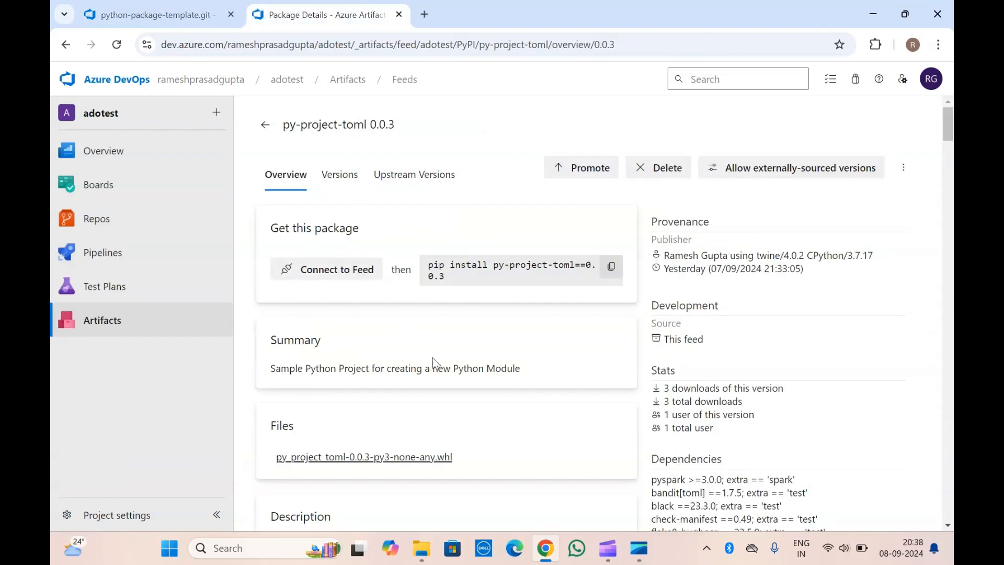
click(345, 180)
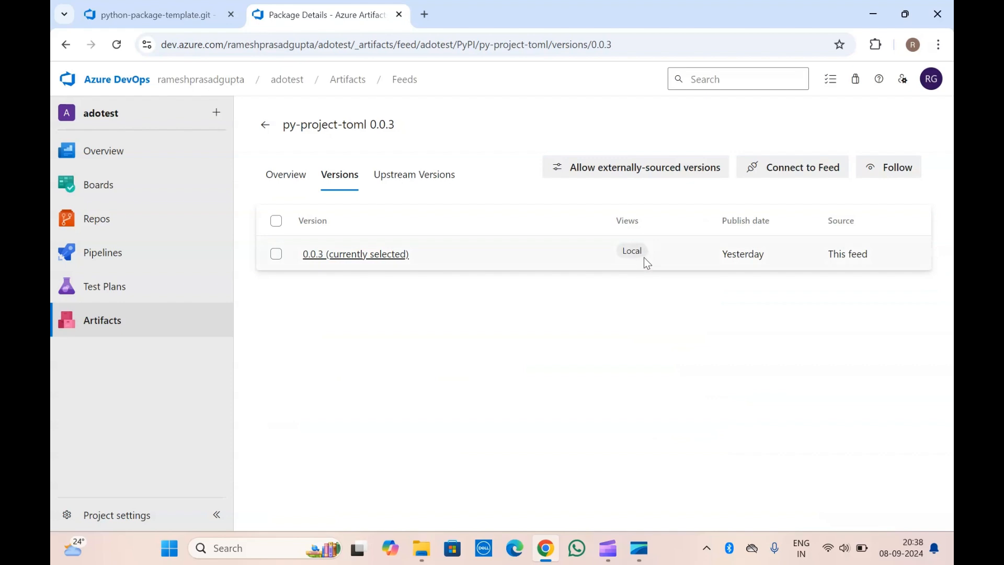
click(134, 6)
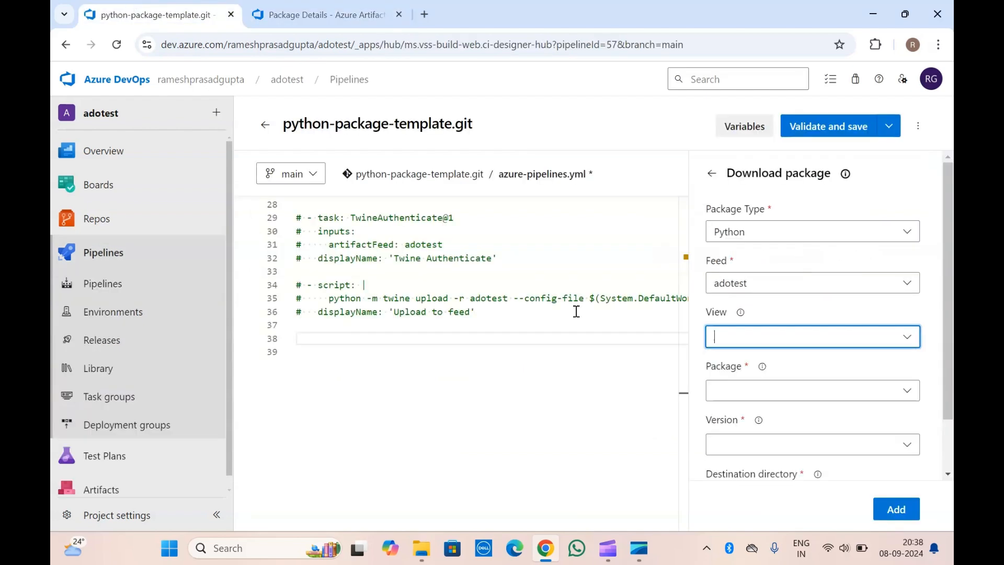
click(718, 342)
click(744, 365)
Choose py-project-toml as the package to download and compare its name with the package details in the feed.
scroll(780, 300, down, 2)
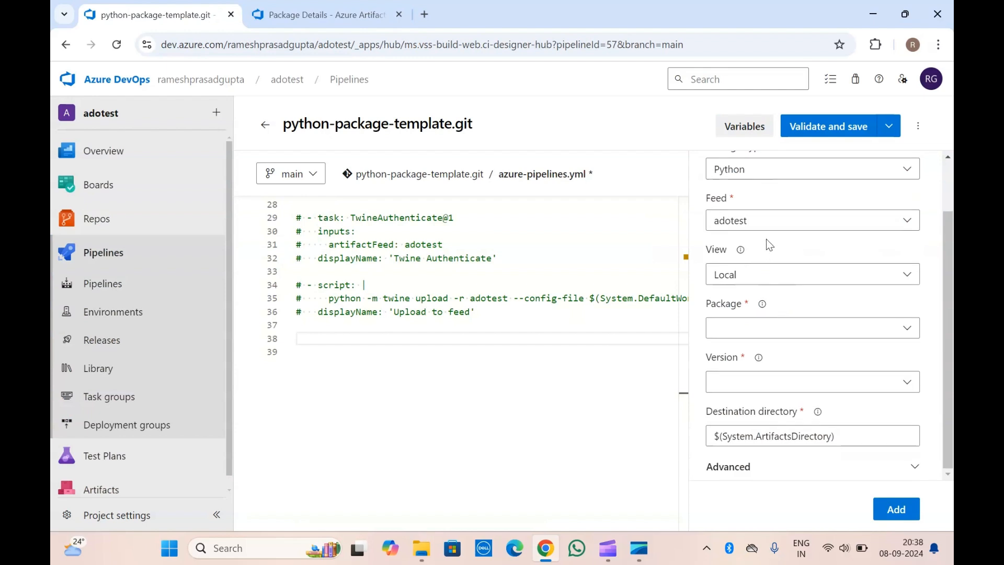
click(912, 338)
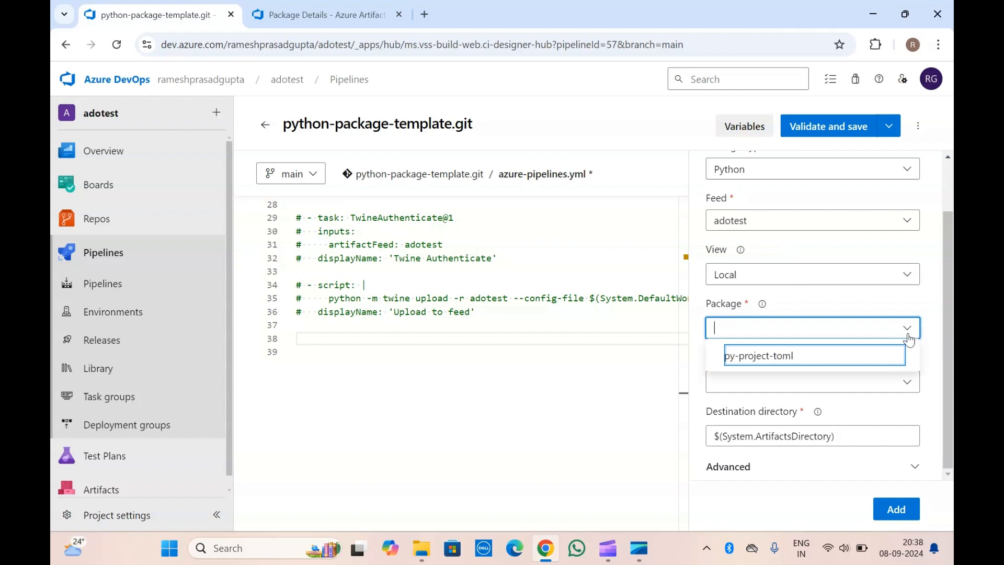
click(786, 361)
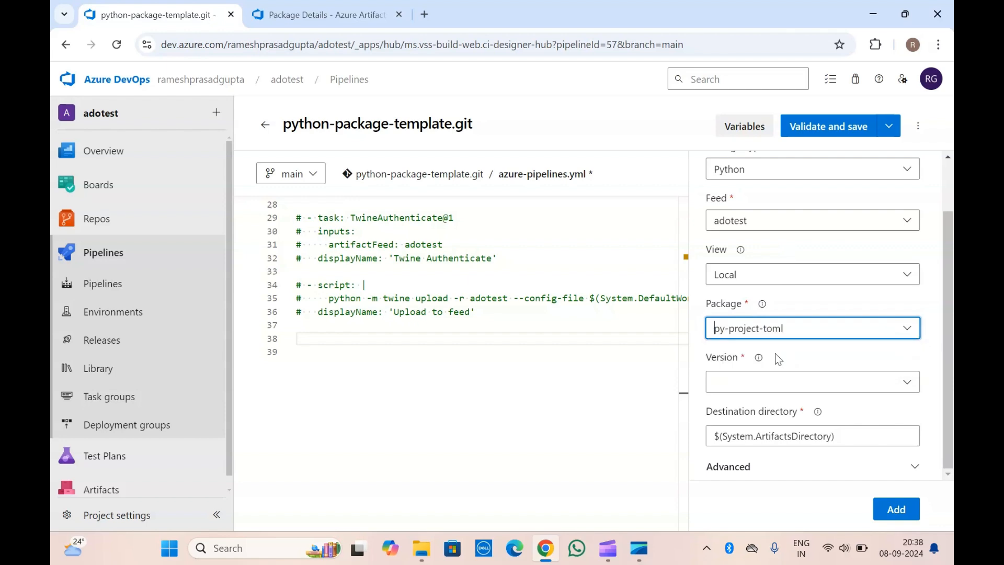
click(363, 5)
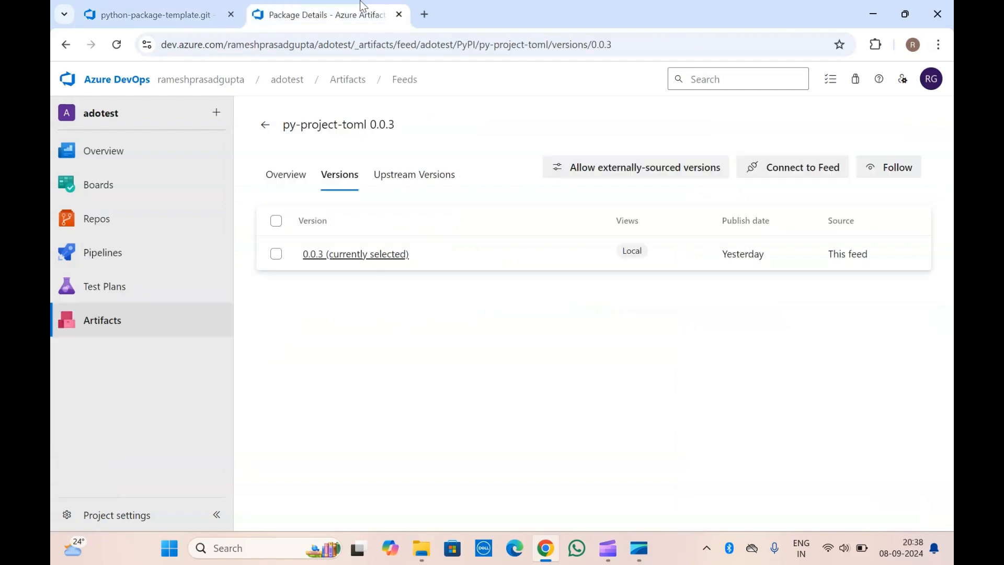
double_click(320, 125)
double_click(366, 125)
drag(365, 124, 314, 122)
click(312, 122)
click(196, 14)
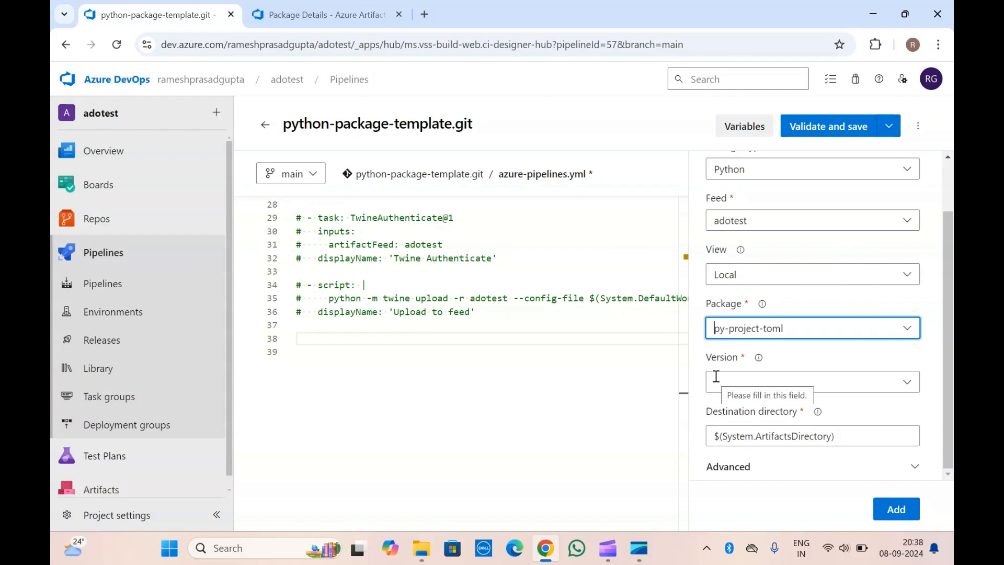
Set the version of the package to download to 0.0.3.
click(909, 381)
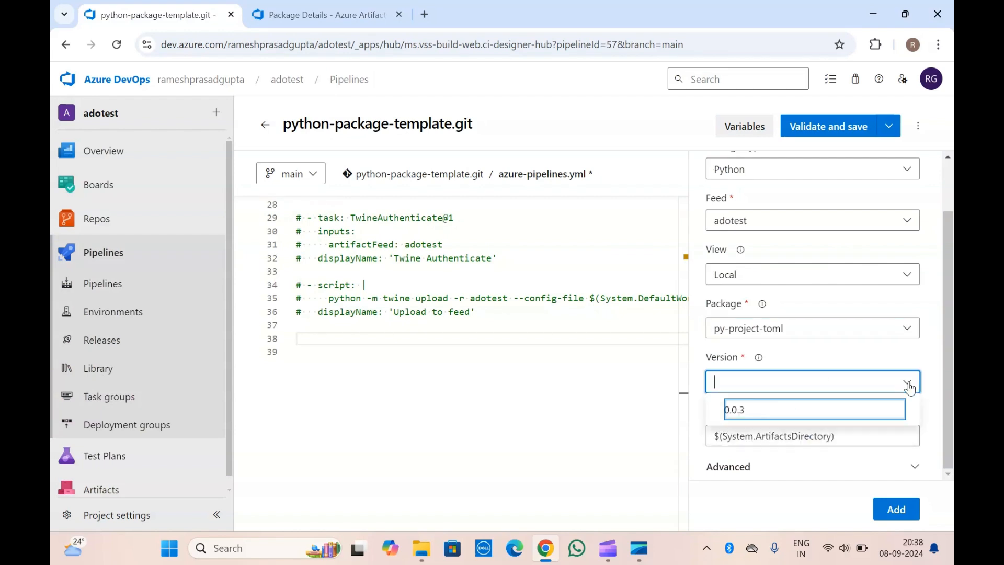
click(763, 418)
click(738, 357)
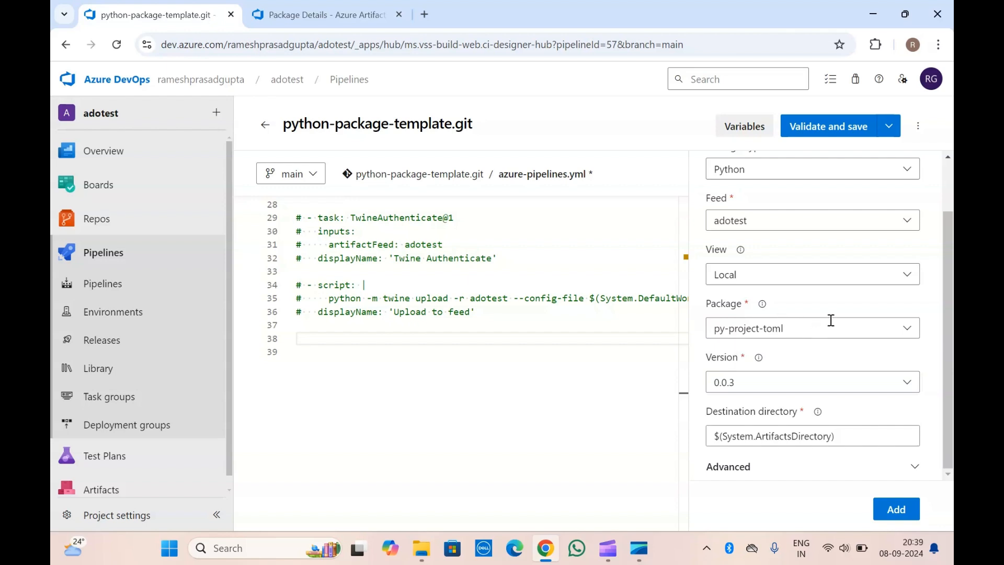
Review the task settings and set the destination directory to $(System.ArtifactsDirectory)/newpackage.
scroll(792, 319, up, 1)
scroll(791, 318, down, 1)
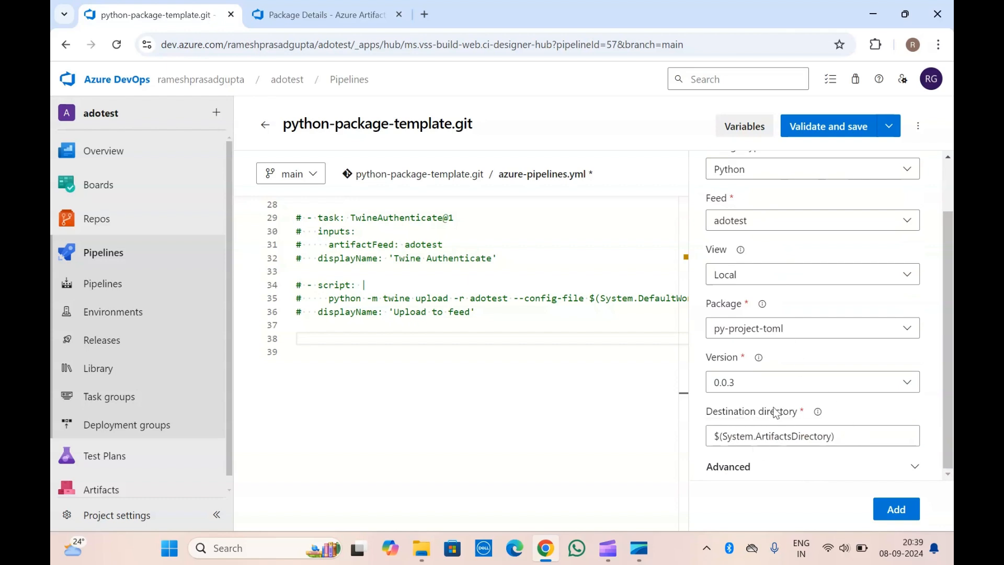
scroll(746, 225, up, 1)
scroll(746, 235, down, 1)
click(855, 434)
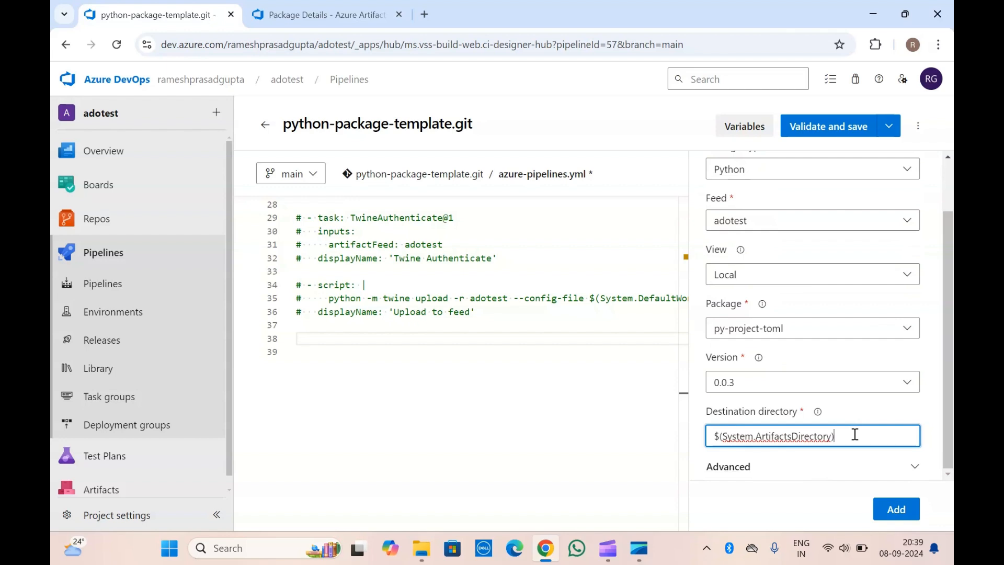
text(/)
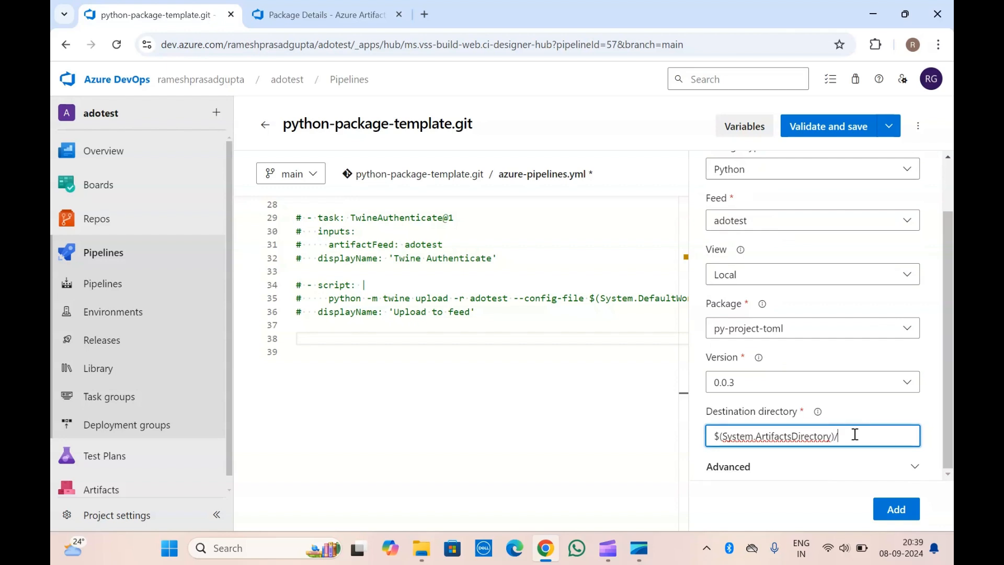
text(newpackage)
Check the advanced Files pattern, keep it as **, and add the Download package task to azure-pipelines.yml.
click(755, 466)
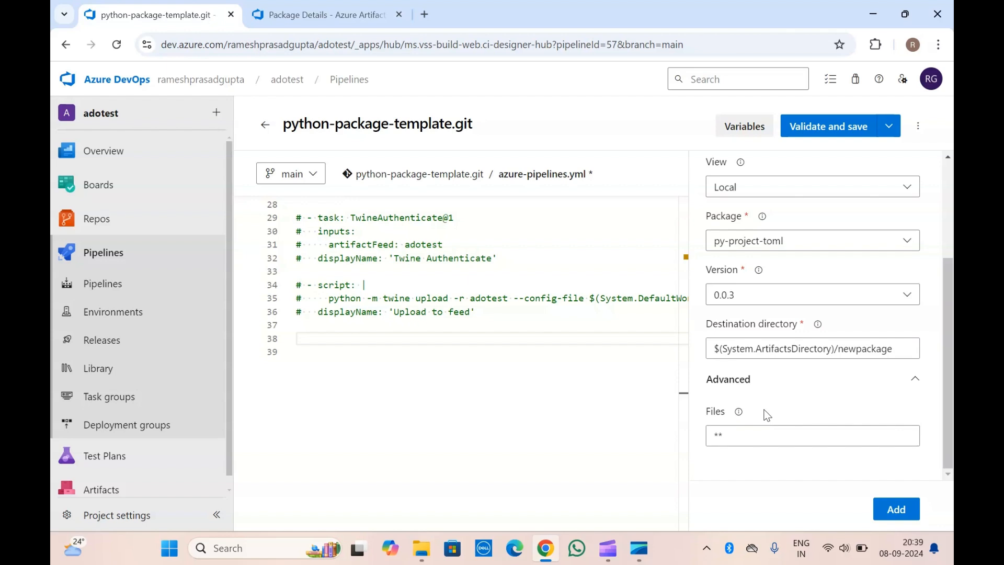
click(750, 428)
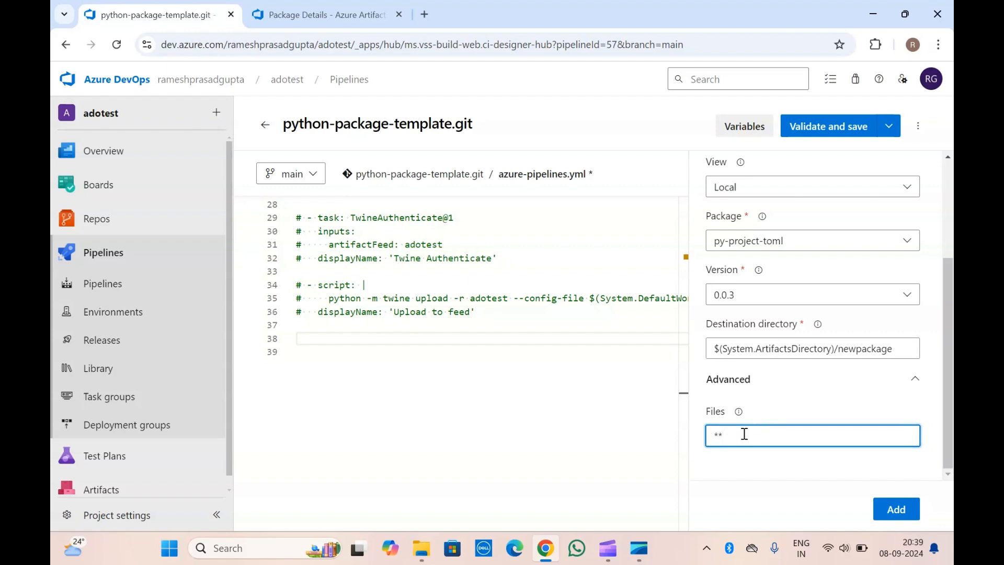
click(770, 407)
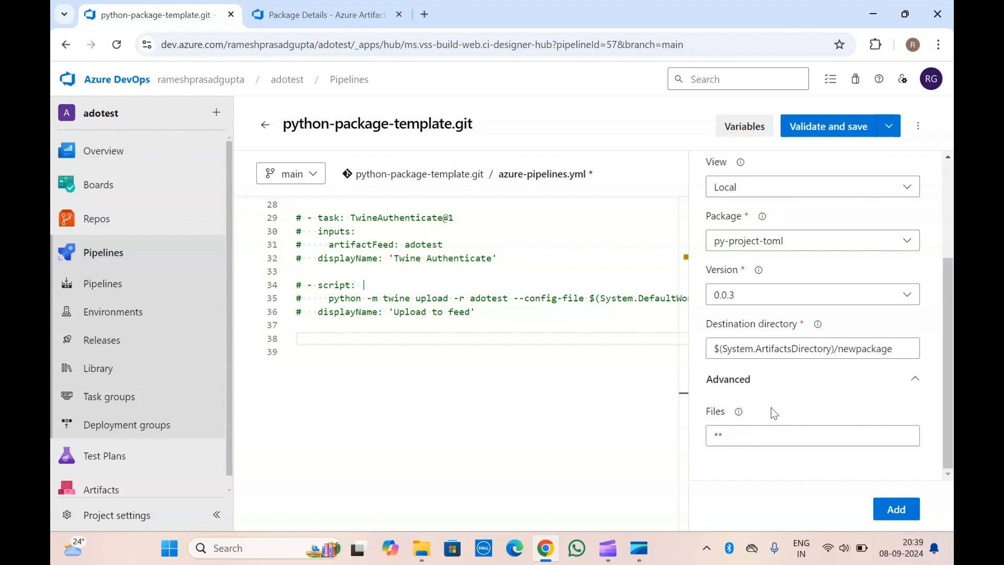
scroll(775, 413, up, 3)
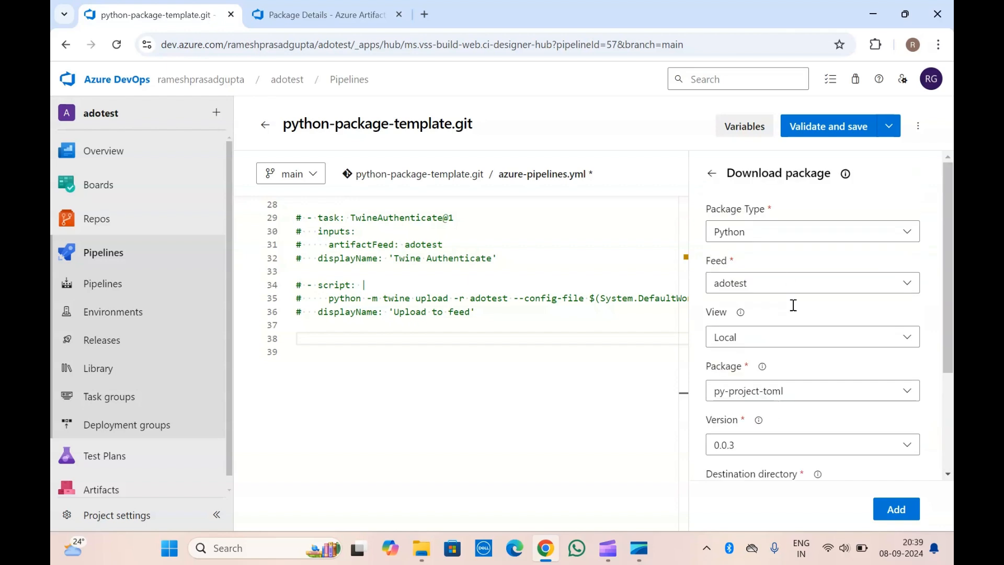
scroll(778, 378, down, 3)
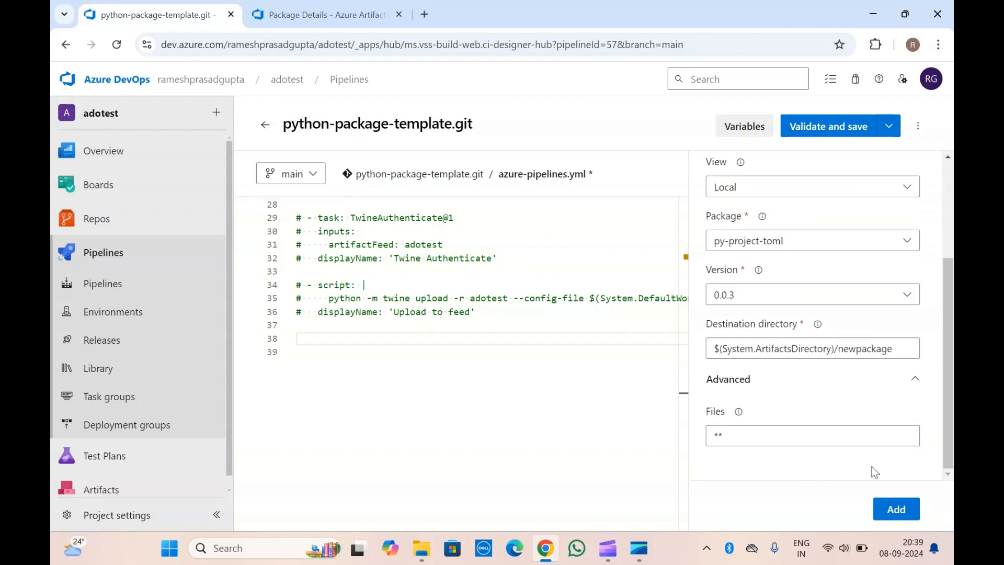
click(895, 508)
Examine the inserted DownloadPackage@1 task's YAML, including its package type, feed, view, definition, version and download path.
click(459, 375)
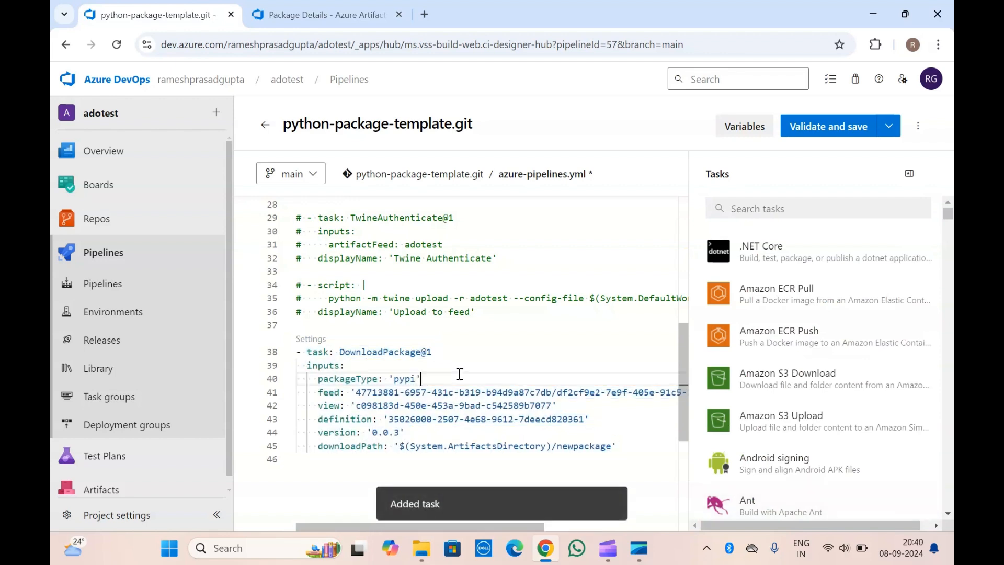
click(344, 327)
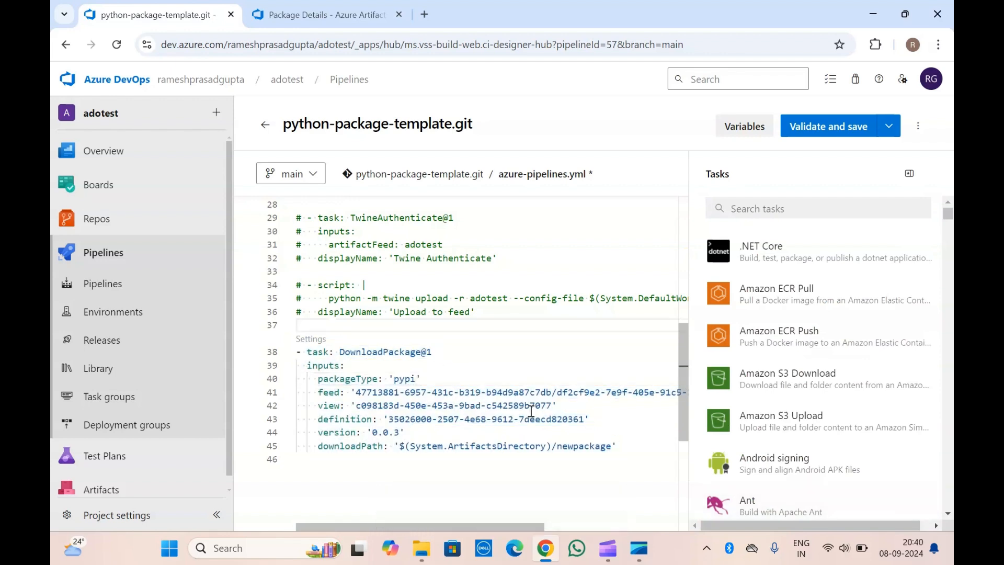
click(362, 353)
double_click(362, 352)
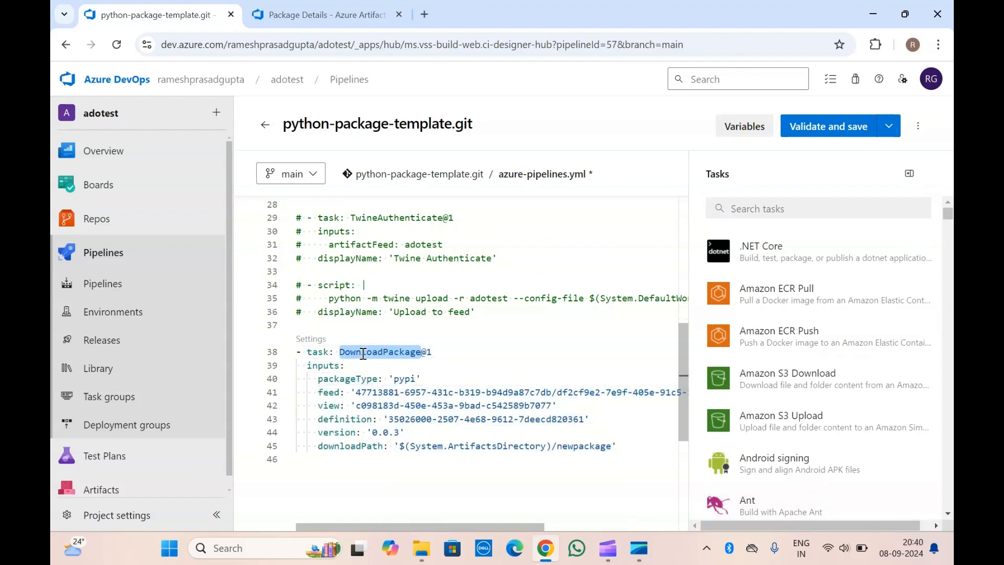
click(444, 349)
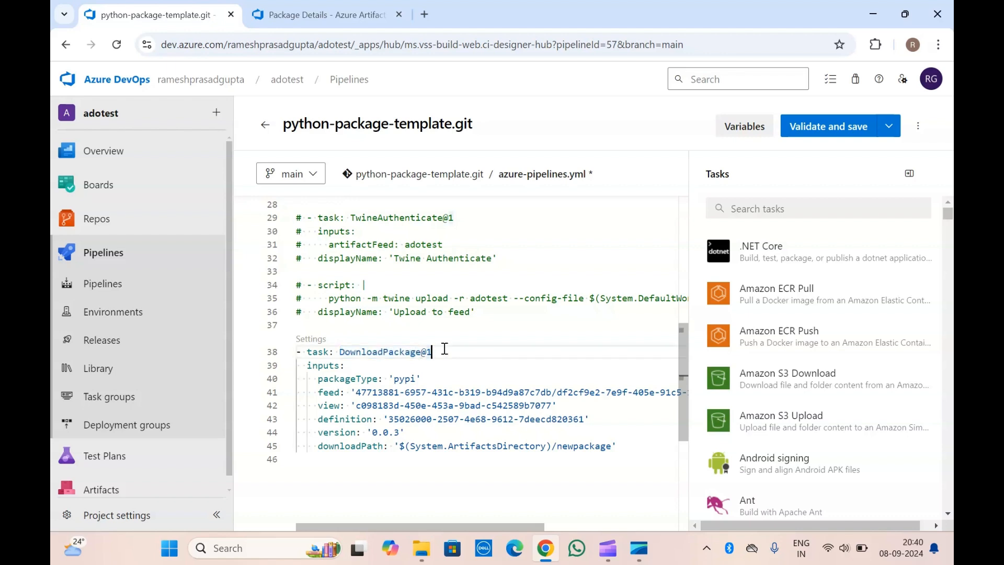
click(328, 380)
click(405, 380)
scroll(362, 405, down, 1)
click(328, 355)
scroll(524, 356, right, 5)
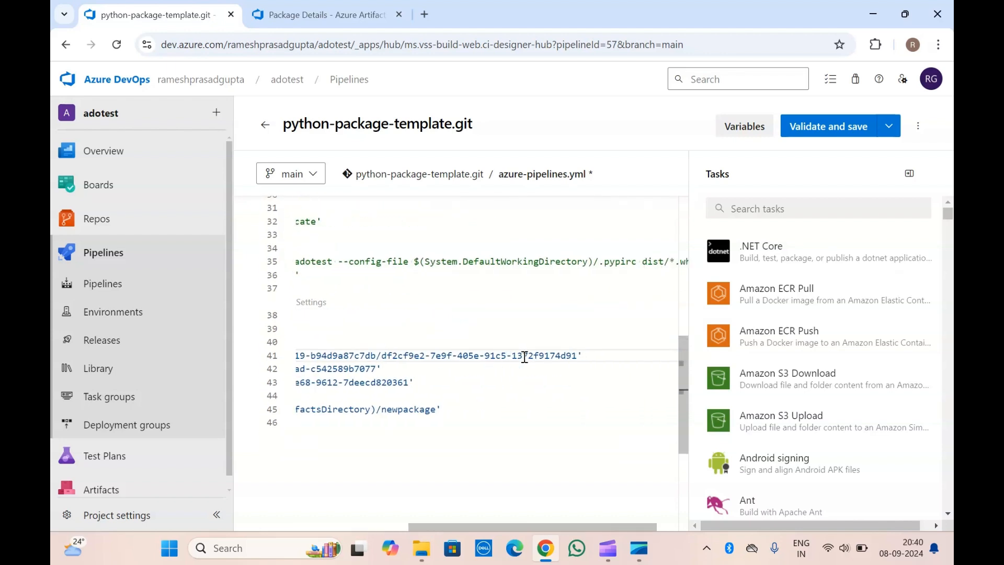
scroll(523, 353, left, 5)
double_click(328, 369)
click(347, 383)
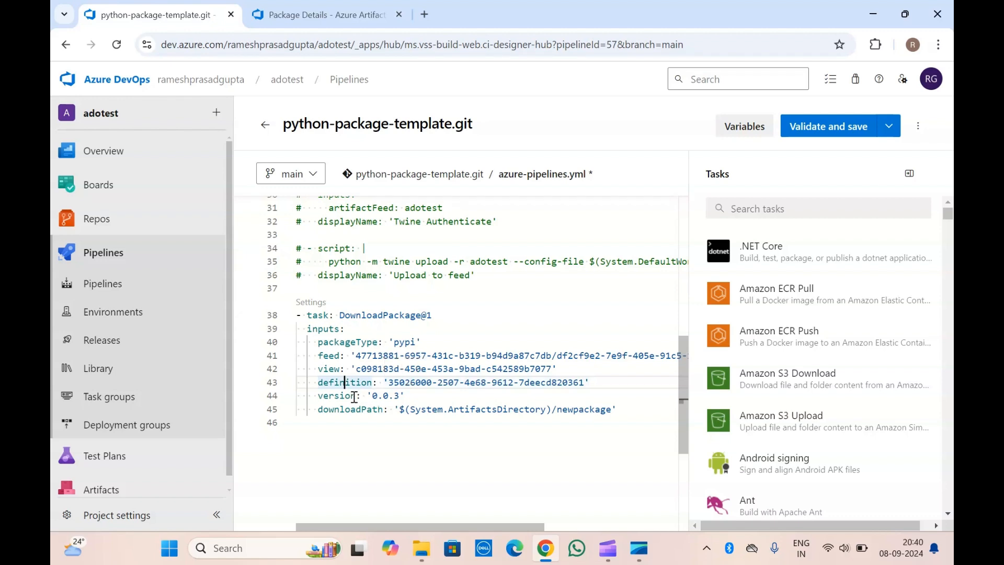
double_click(335, 396)
double_click(339, 413)
Add unindented blank lines below the downloadPath line at the end of the DownloadPackage@1 task.
click(627, 411)
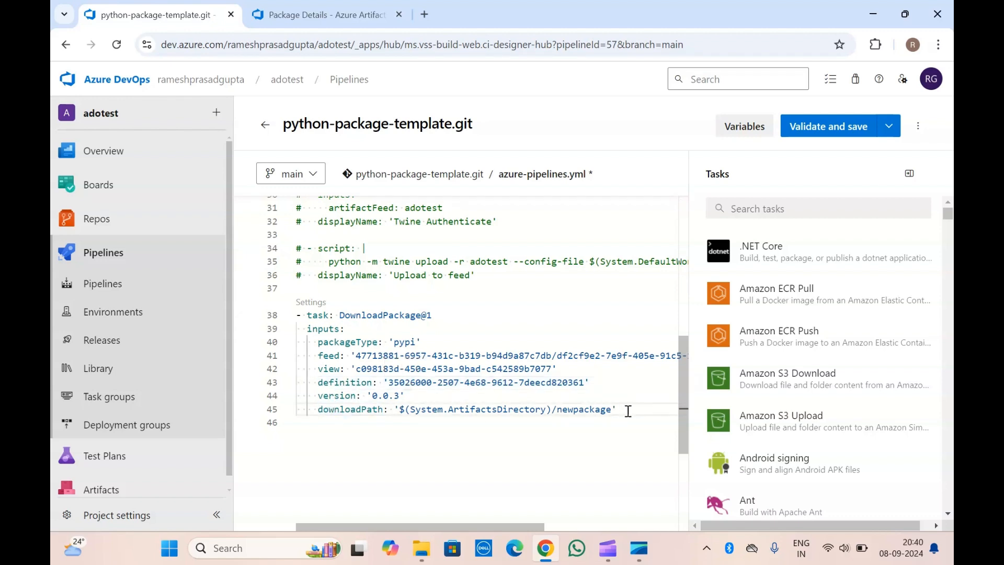
key(Return)
key(Return)
key(BackSpace)
key(BackSpace)
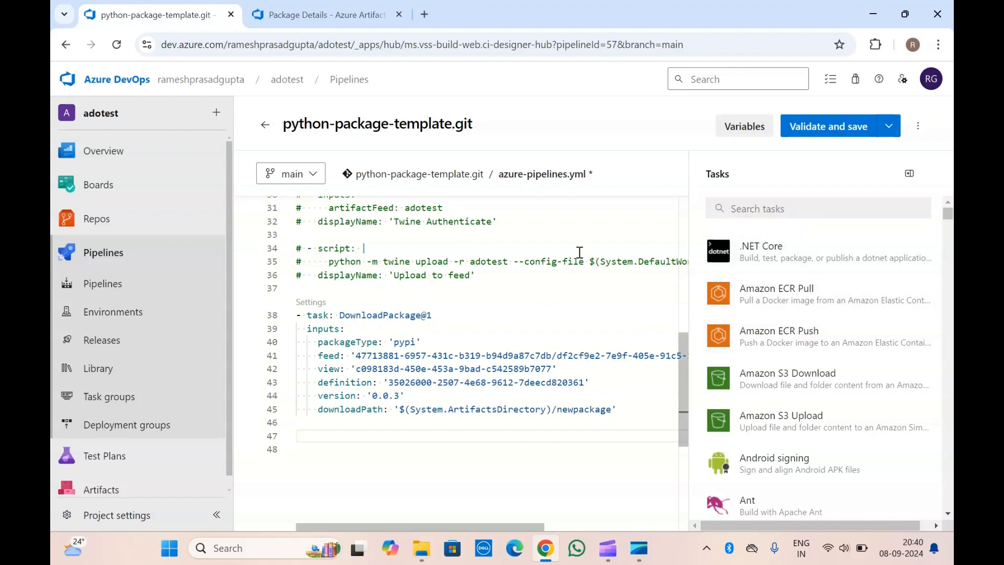
Copy the commented-out 'Upload to feed' script block and paste it below the DownloadPackage@1 task.
drag(476, 275, 443, 275)
drag(366, 268, 281, 247)
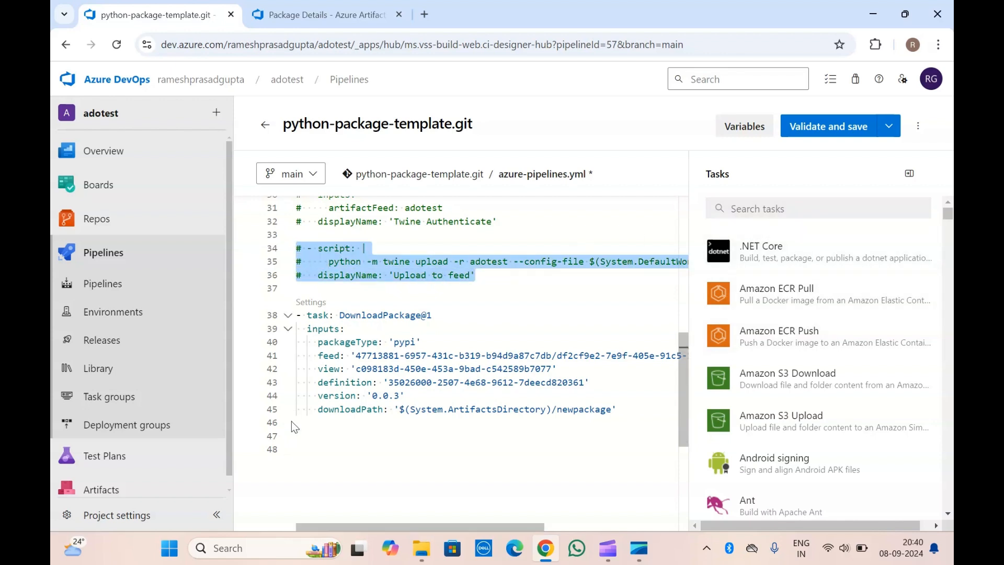
click(312, 438)
key(ctrl+v)
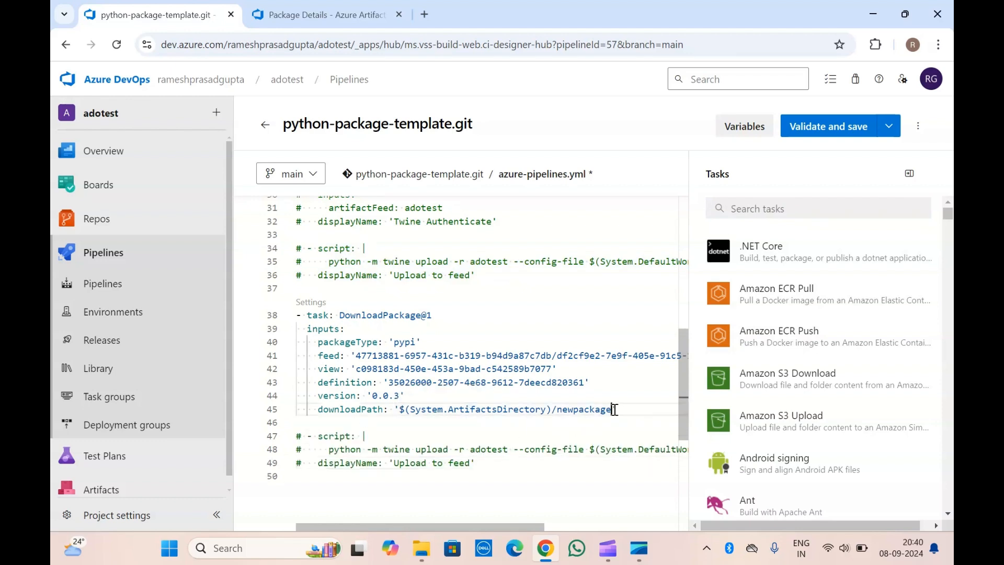
shift+click(398, 409)
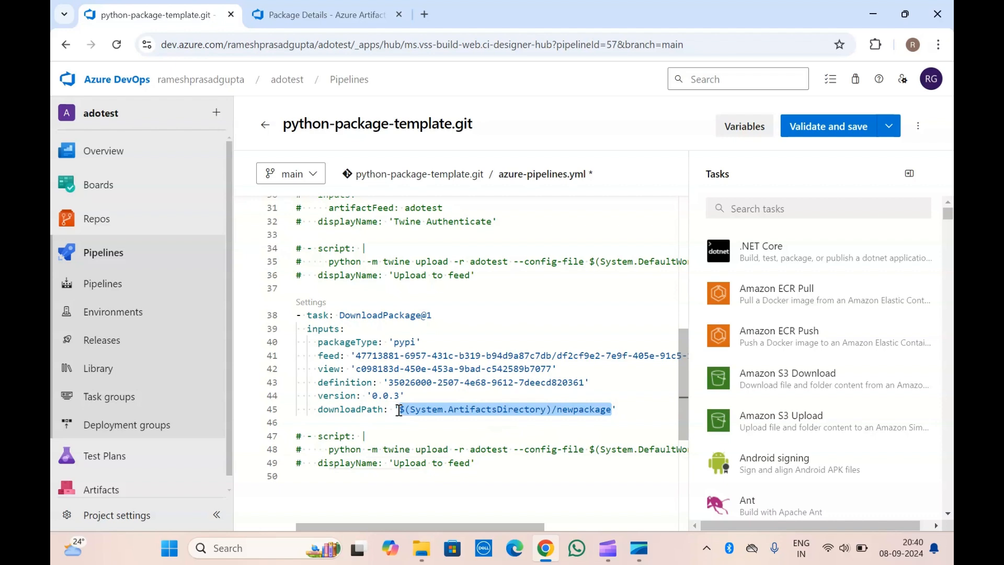
key(ctrl+Tab)
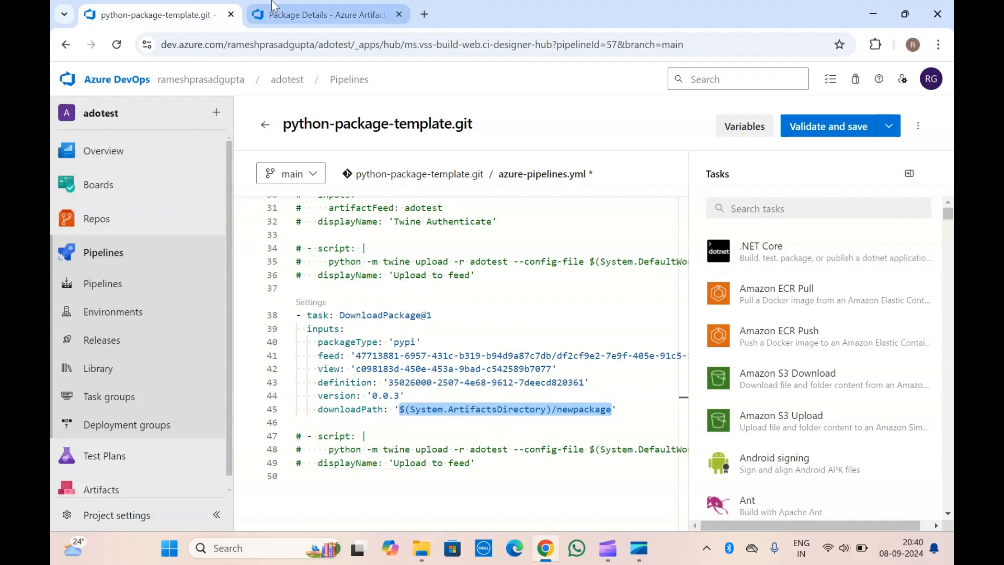
key(ctrl+Tab)
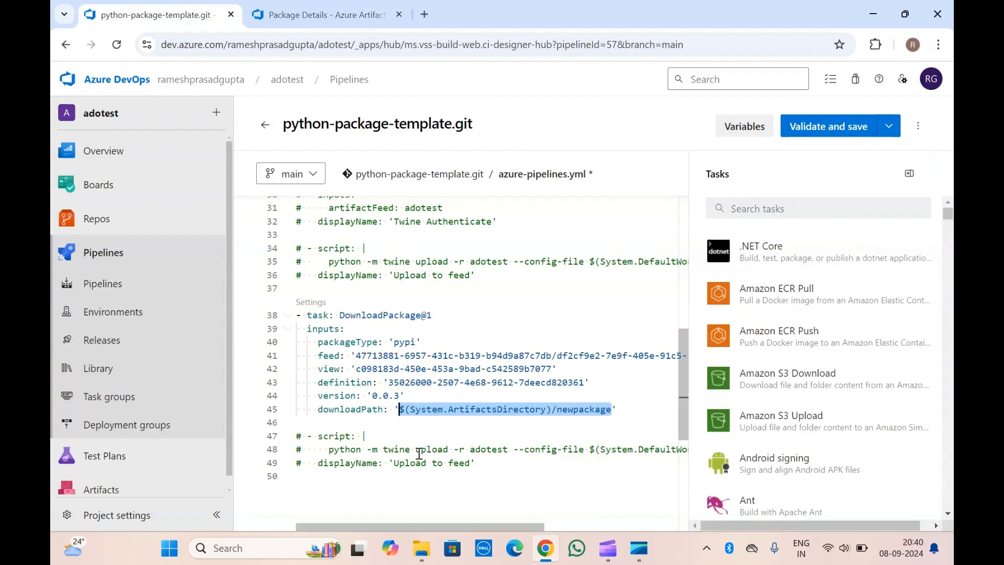
Uncomment the script block pasted below the DownloadPackage@1 task.
click(485, 465)
drag(486, 465, 295, 440)
key(ctrl+slash)
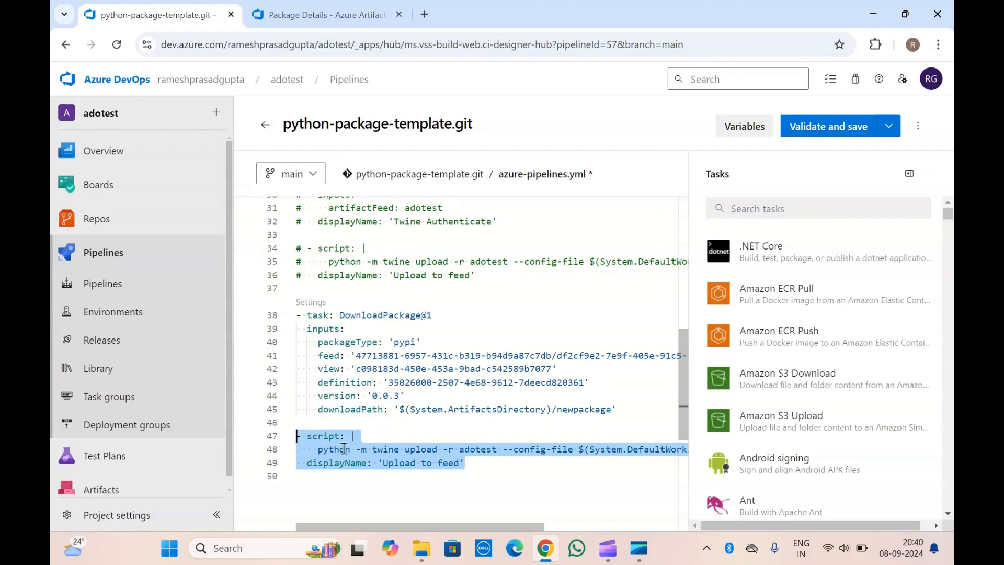
Replace the new script's python upload command with ls followed by the task's download path, $(System.ArtifactsDirectory)/newpackage.
click(654, 448)
drag(319, 450, 695, 457)
key(BackSpace)
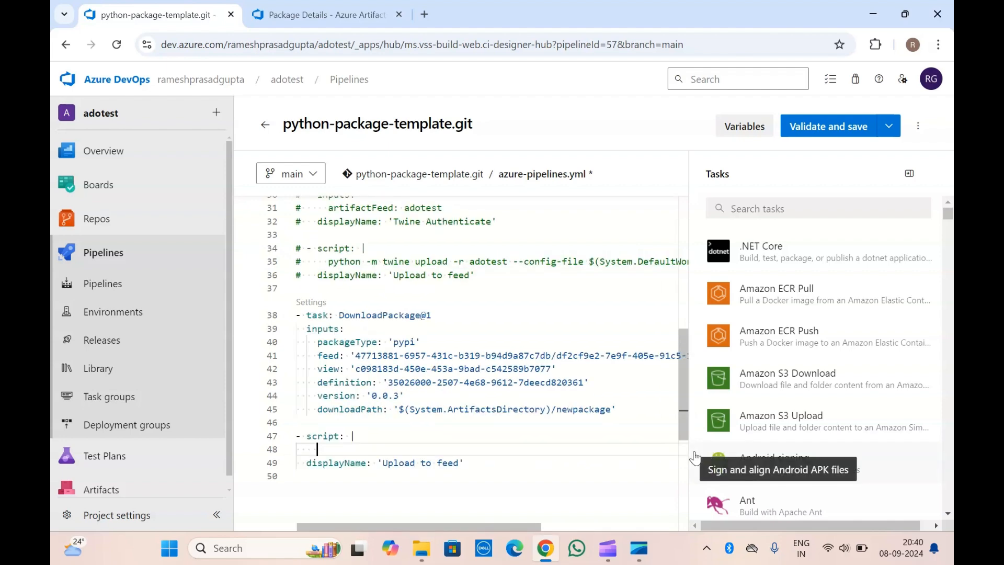
text(ls)
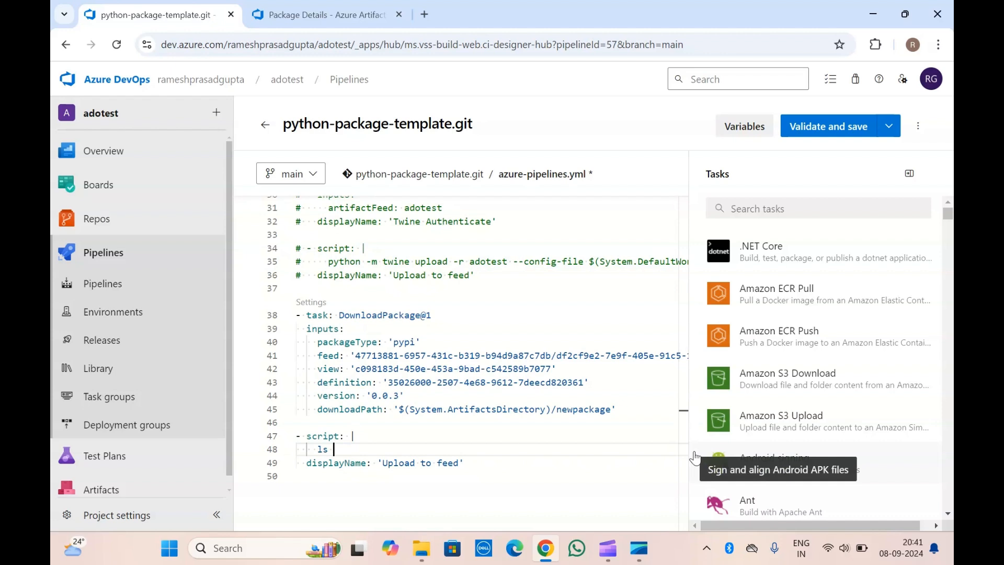
drag(398, 410, 612, 408)
key(ctrl+c)
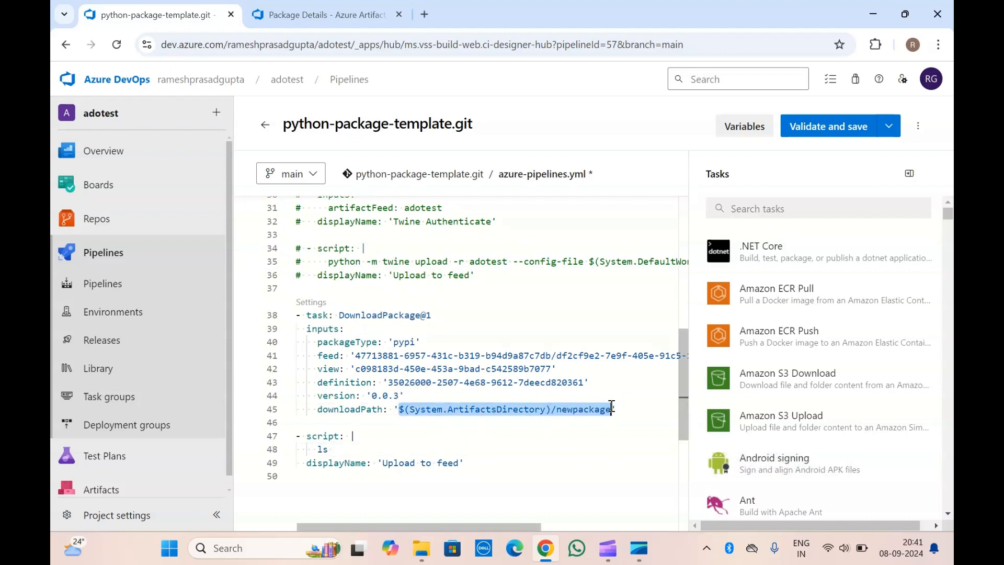
click(402, 452)
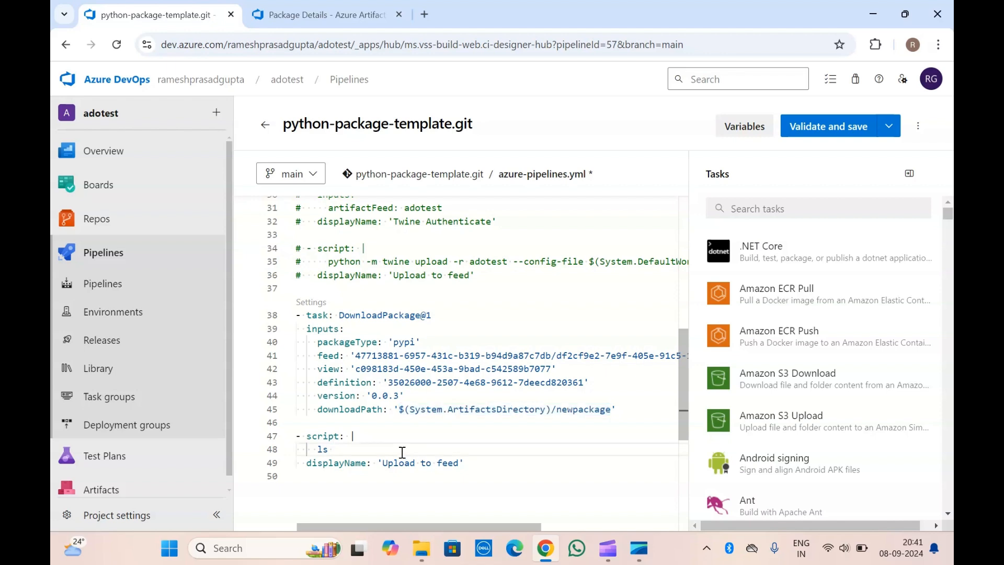
key(ctrl+v)
Insert the line echo "Package list:" above the ls command in the new script, indented to match it.
click(380, 437)
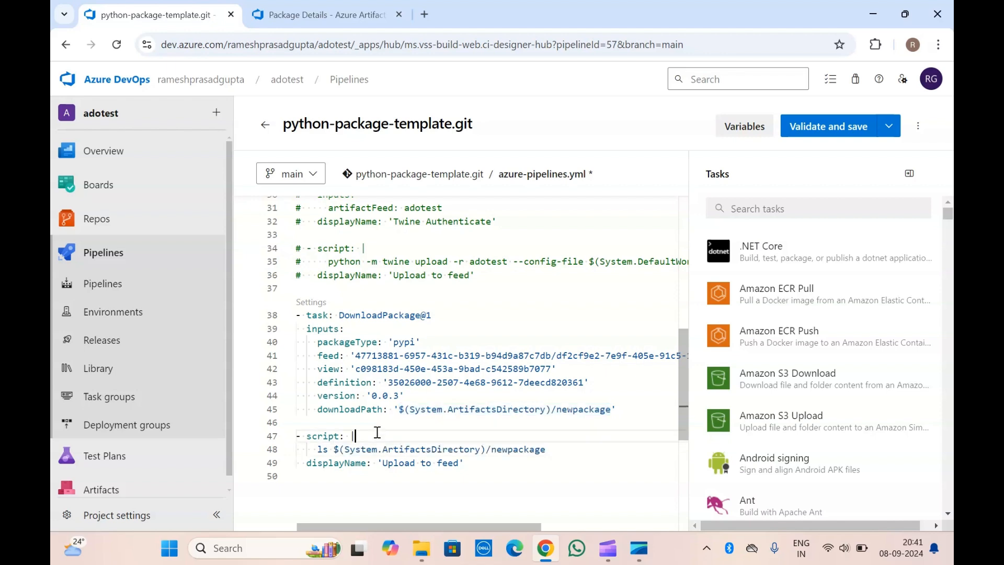
key(Return)
text(echo)
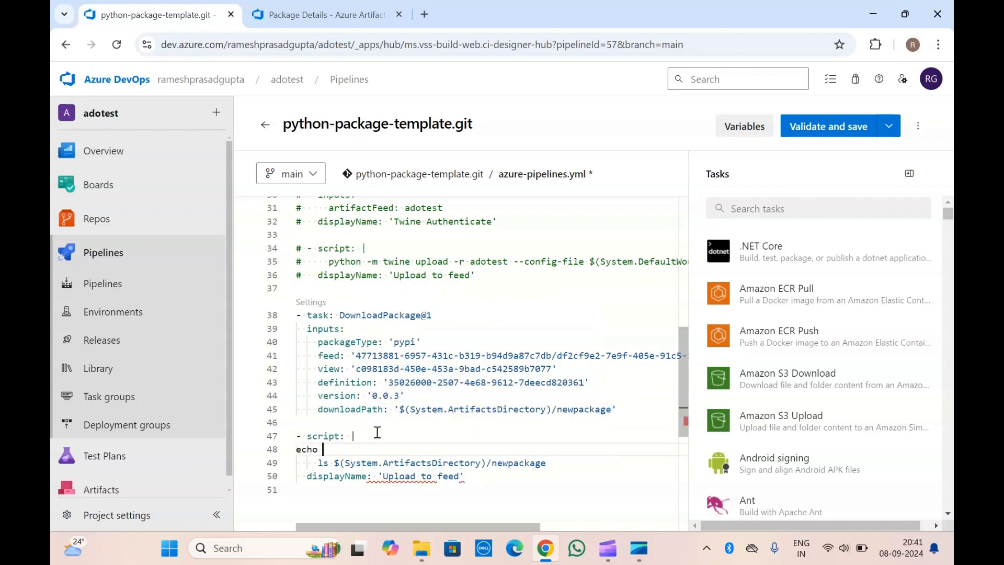
key(Left)
key(Left)
key(Tab)
key(Tab)
key(End)
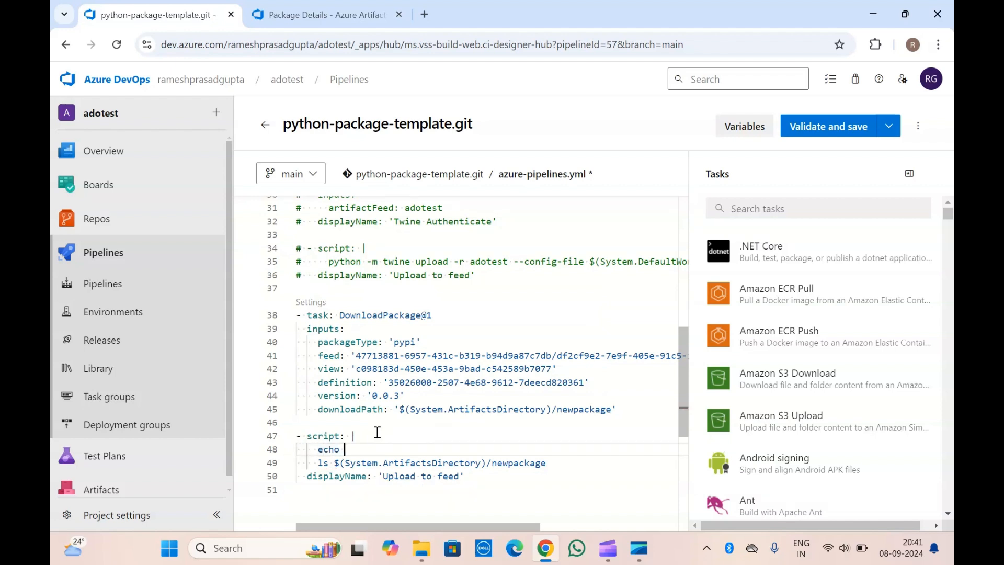
text("Package list:)
click(494, 425)
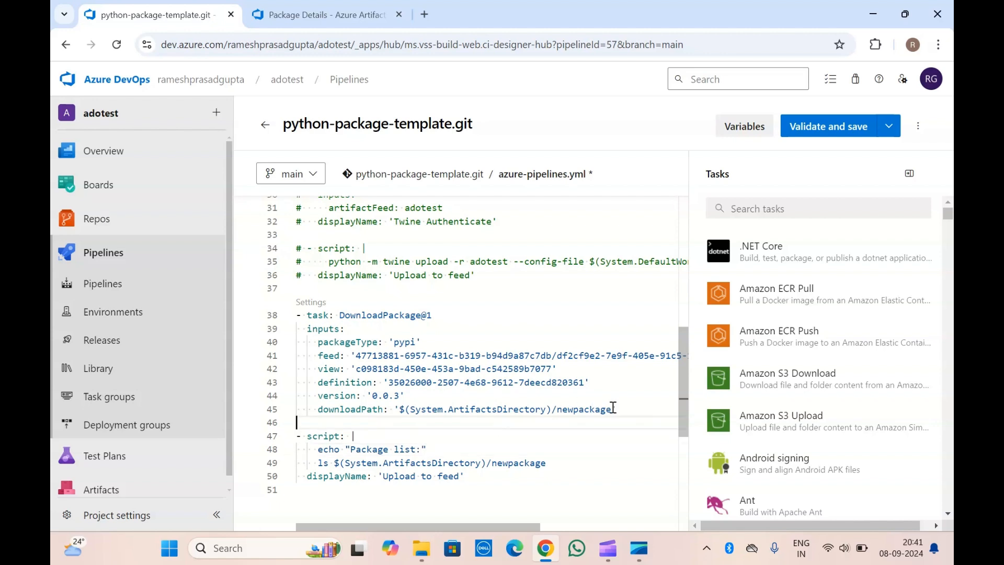
Review the YAML from the commented-out build and upload steps through the DownloadPackage@1 task and the new script.
click(399, 297)
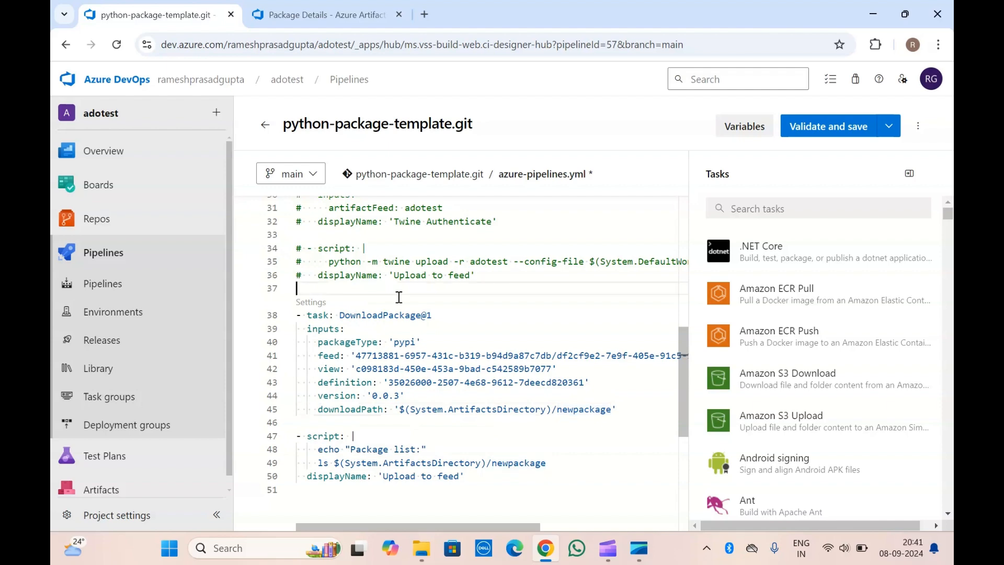
scroll(399, 296, up, 7)
scroll(399, 297, down, 5)
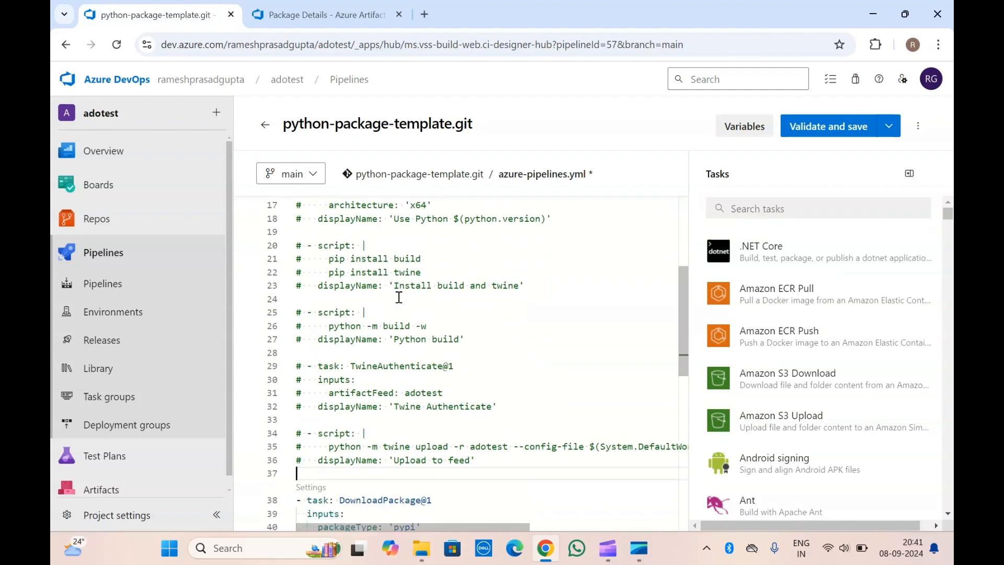
scroll(399, 297, down, 3)
click(366, 331)
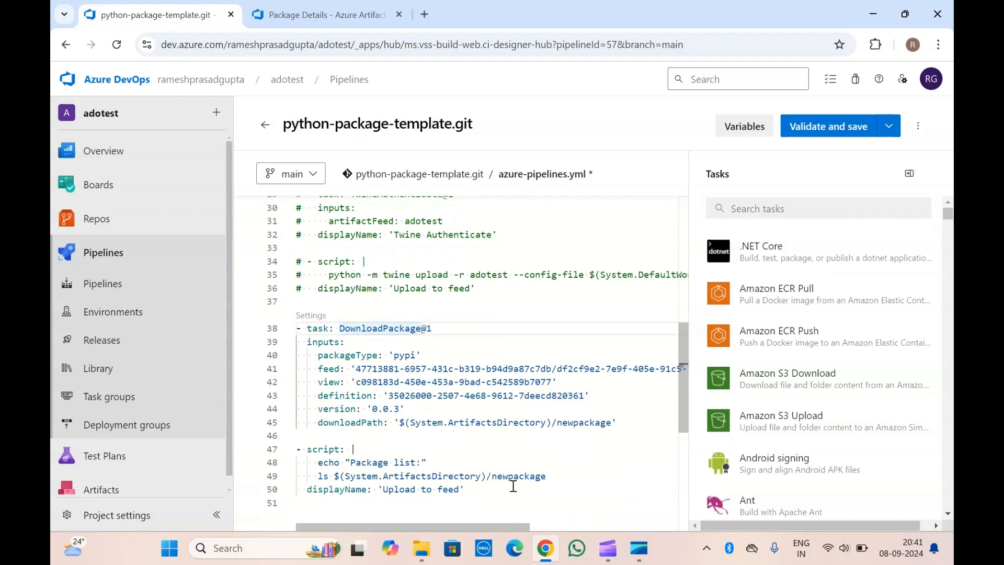
click(471, 491)
scroll(471, 490, down, 2)
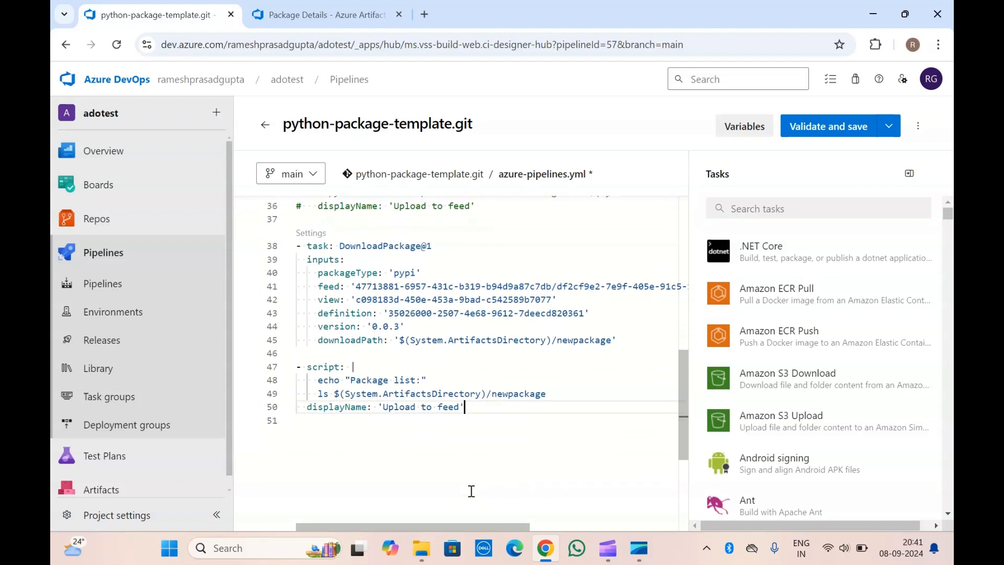
click(382, 355)
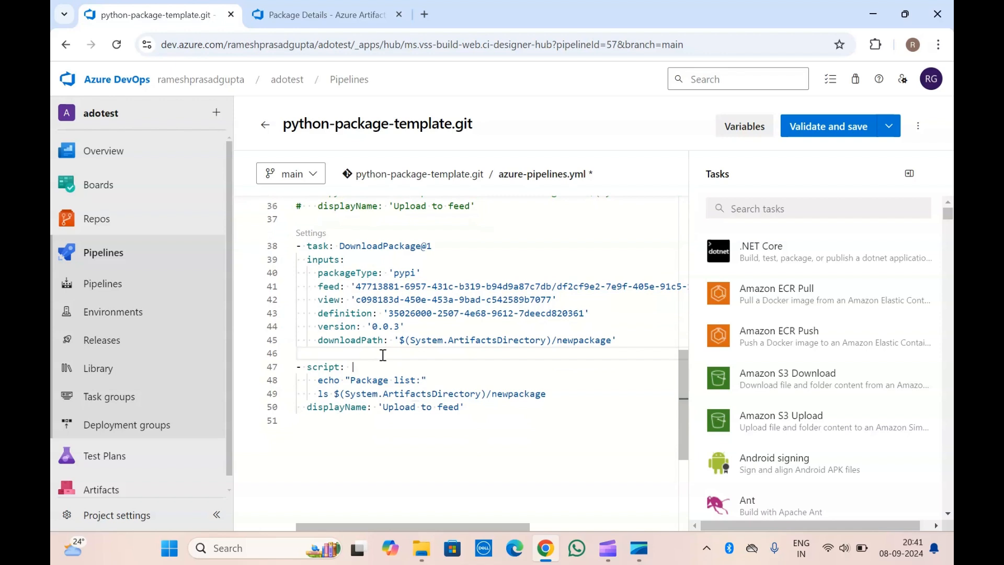
Add two new lines after the new script's displayName line and check the download path in the DownloadPackage@1 task.
click(480, 408)
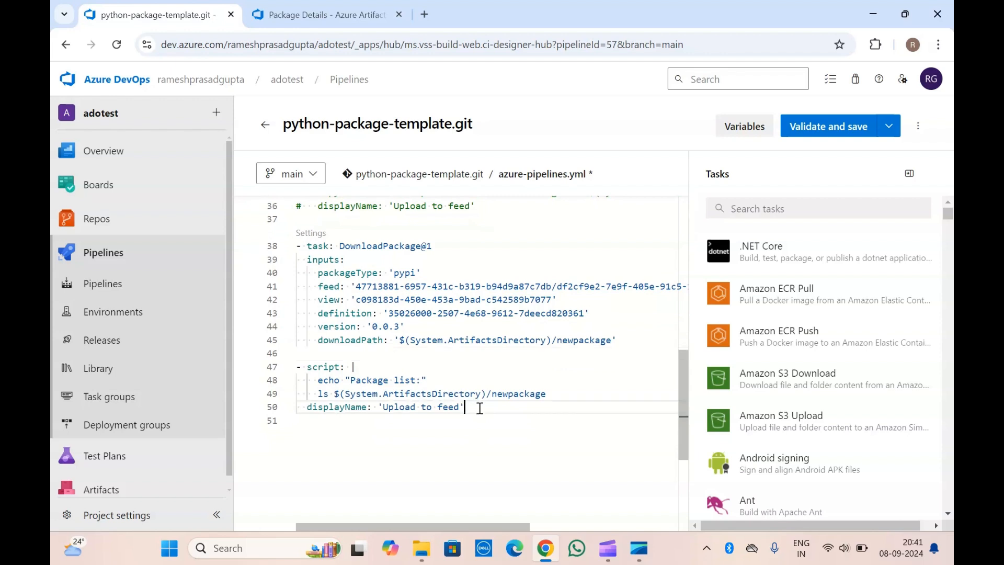
key(Return)
key(Return)
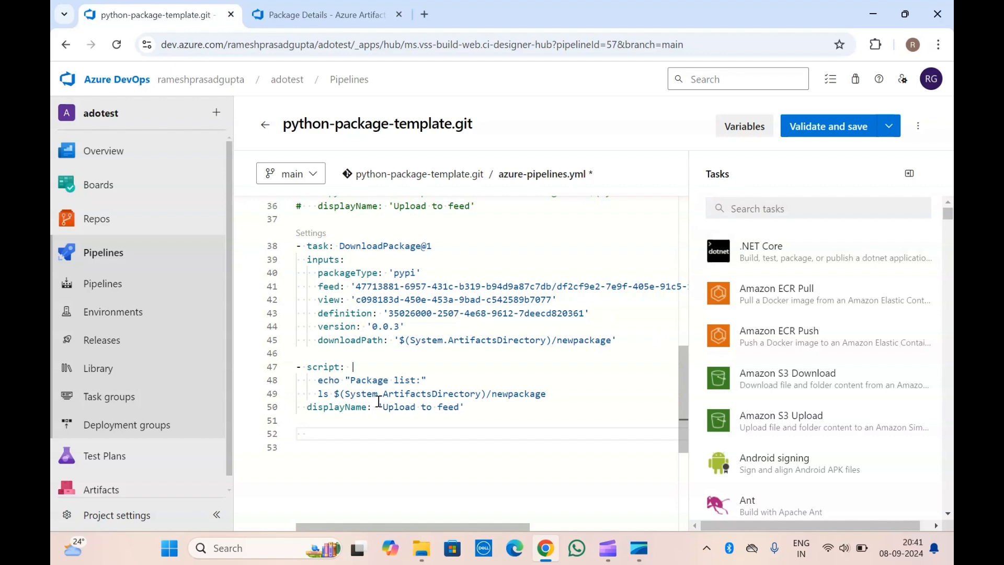
drag(398, 340, 611, 341)
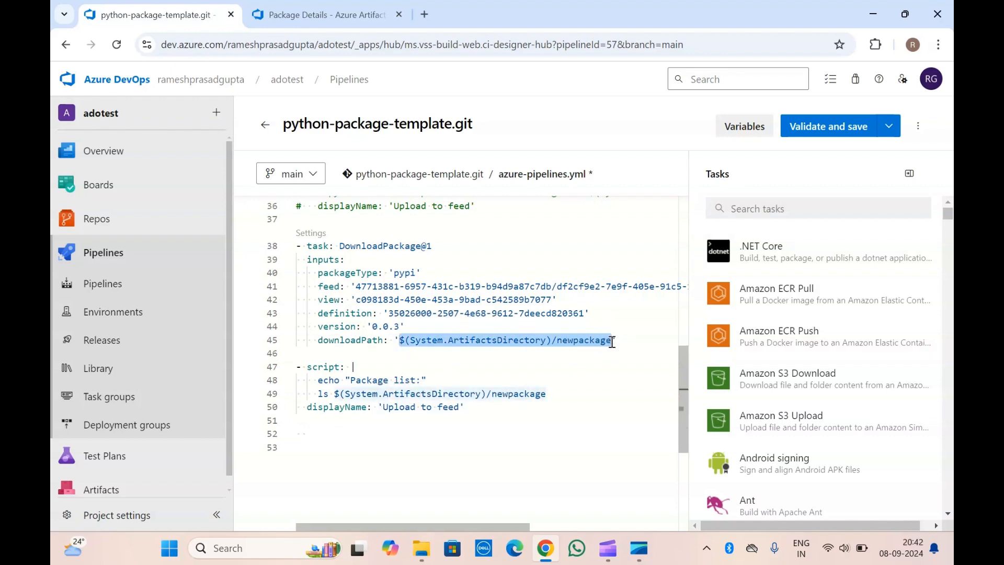
click(611, 341)
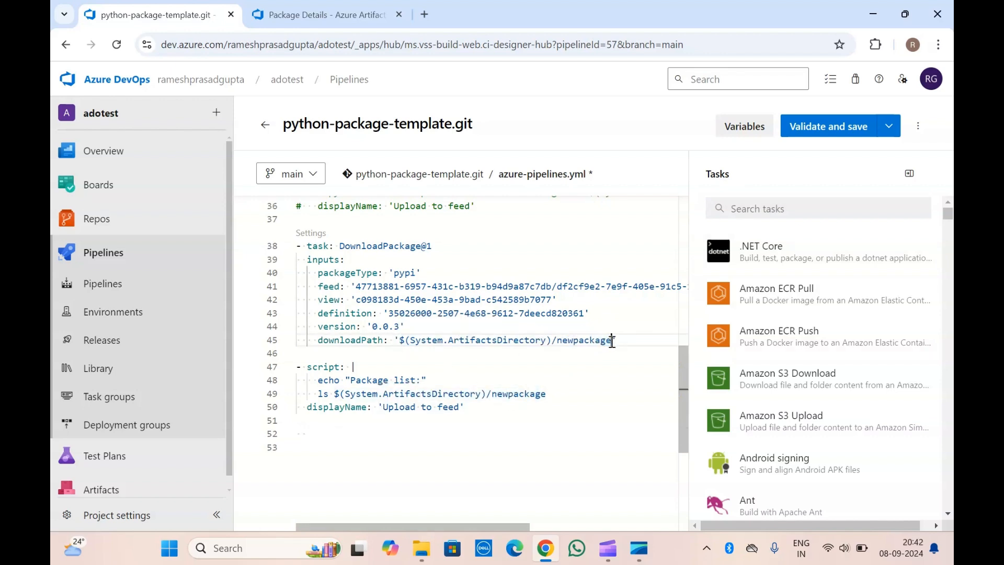
Save azure-pipelines.yml, committing directly to the main branch with the message "Update azure-pipelines.yml for Azure Pipelines".
click(889, 127)
click(844, 155)
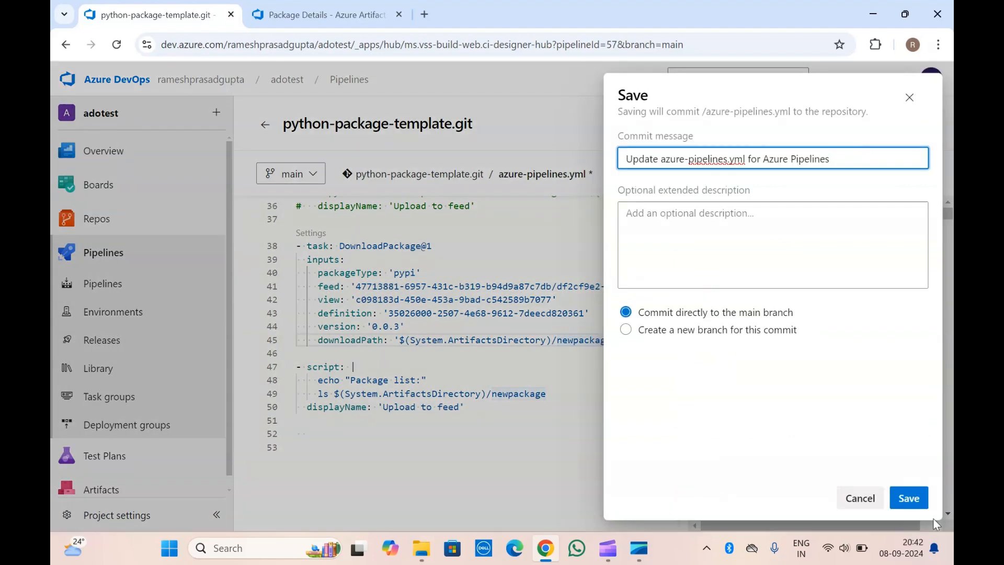
click(910, 499)
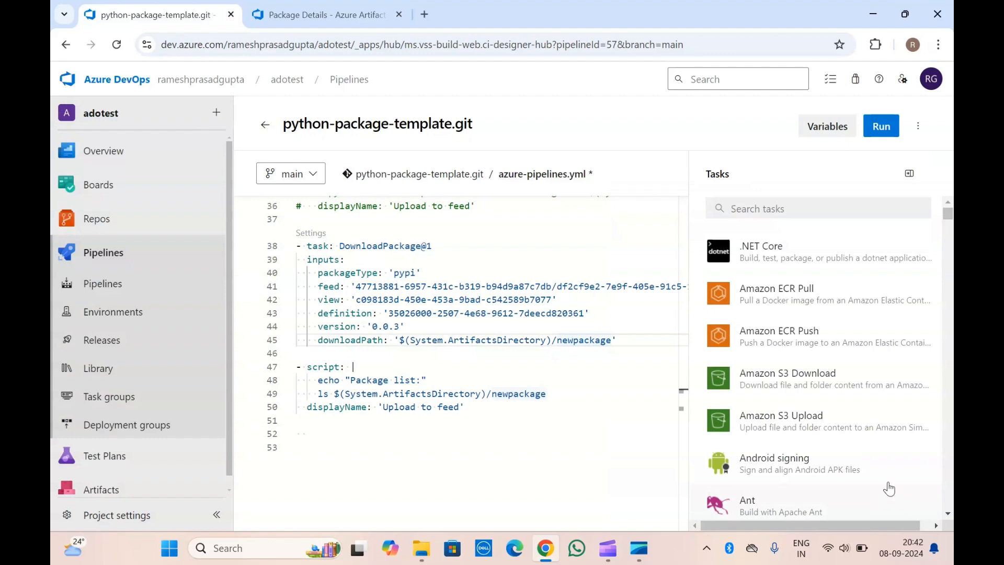
Start a manual pipeline run on the main branch, and cancel that run, 20240908.5, from the pipeline's run list.
click(879, 127)
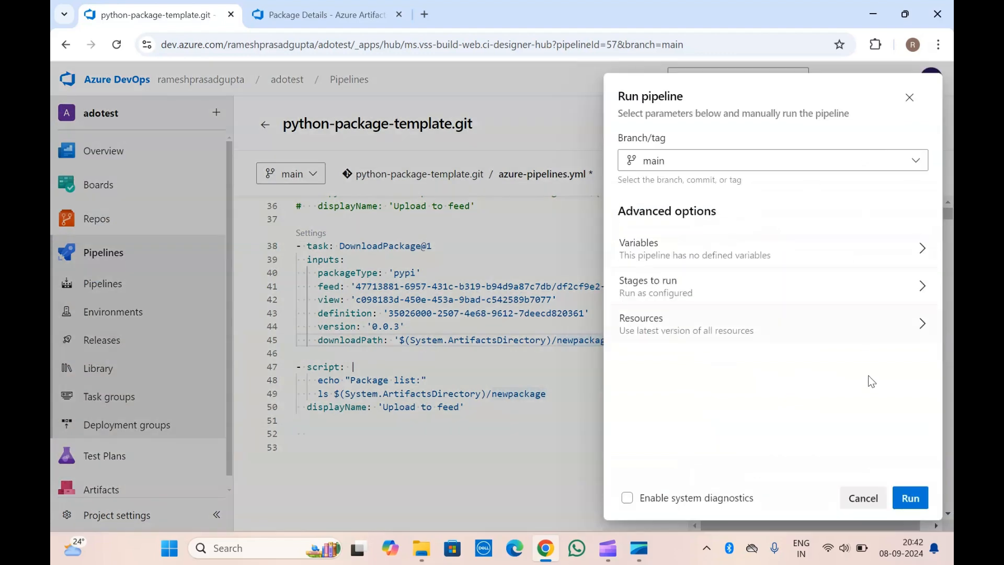
click(910, 497)
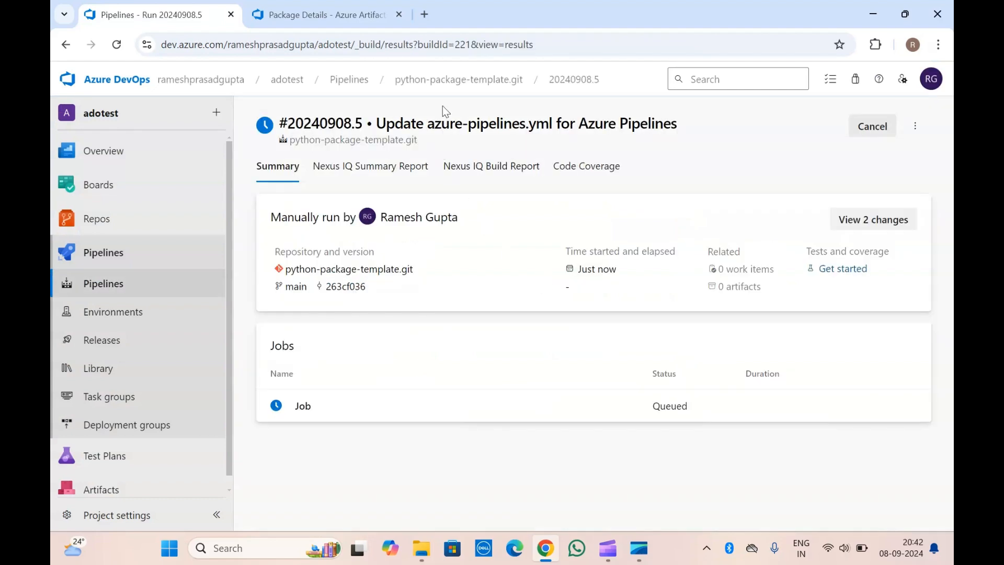
click(448, 80)
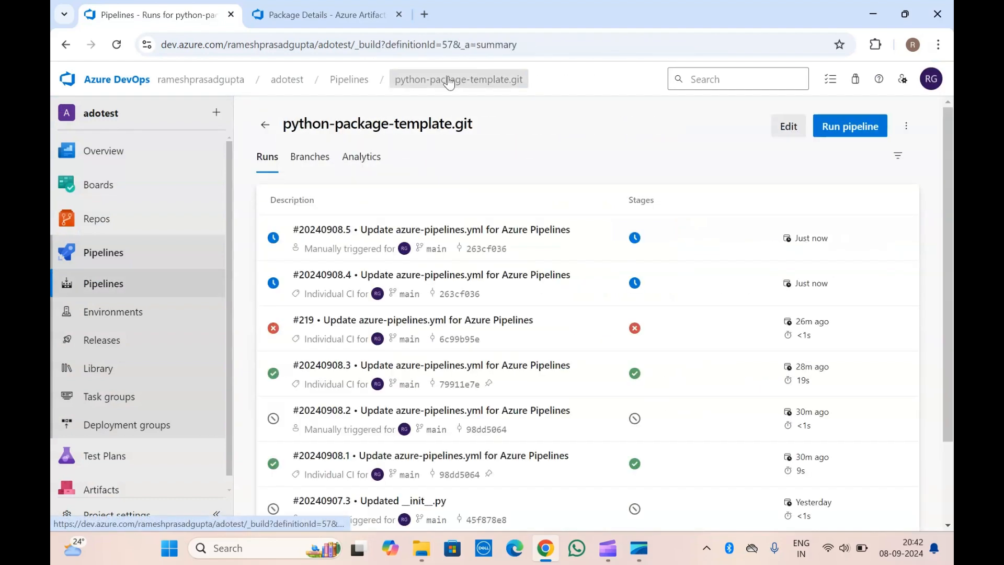
click(899, 240)
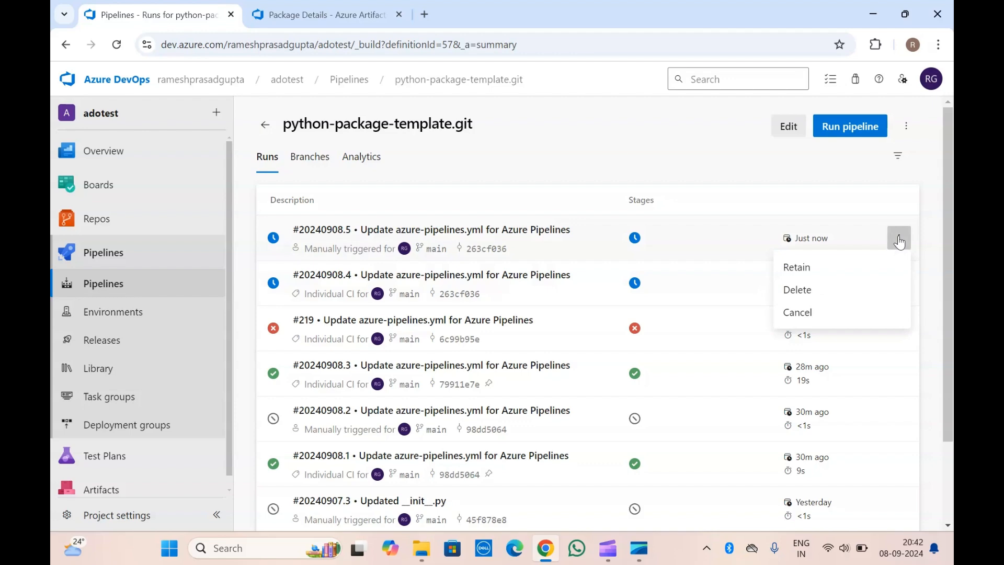
click(812, 312)
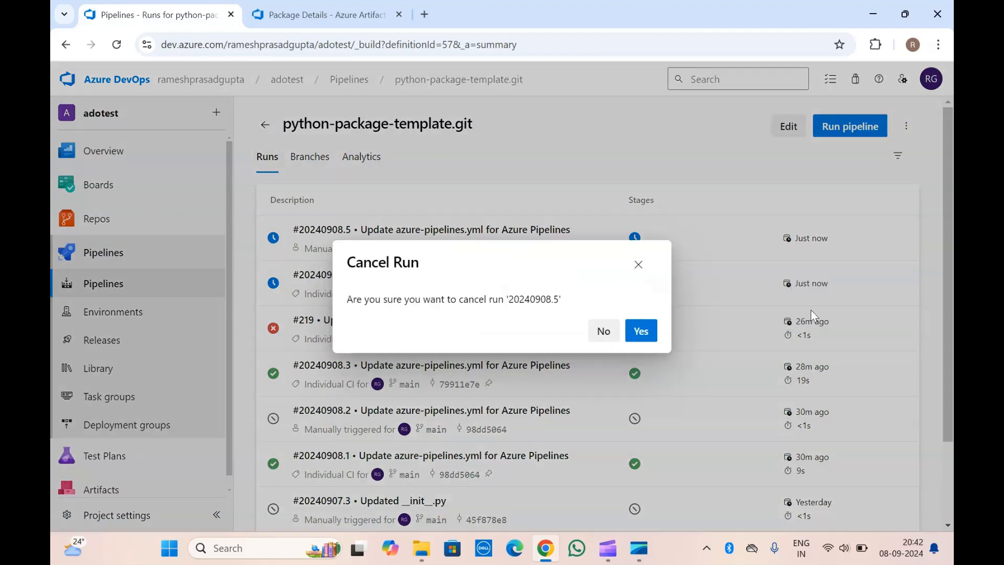
click(642, 332)
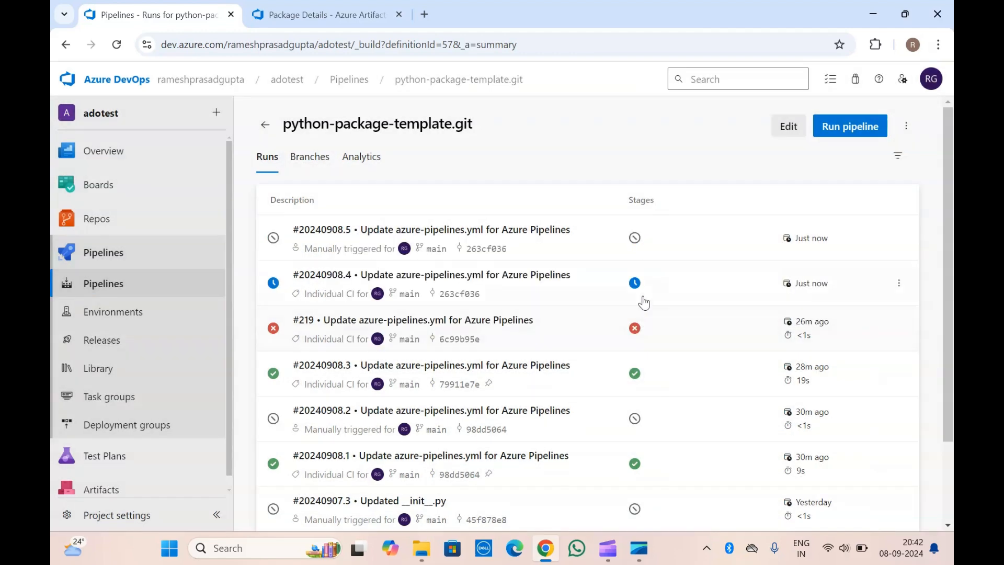
Open the job log of the CI-triggered run 20240908.4.
click(635, 283)
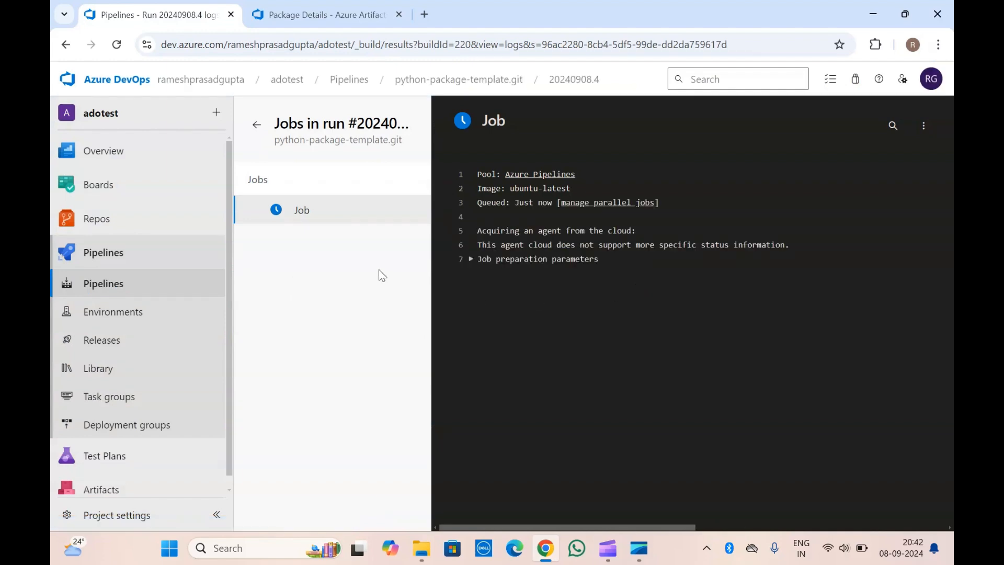
click(116, 44)
Open the project's Releases in a separate browser tab and select the deploy-artifact release pipeline.
right_click(117, 339)
click(150, 355)
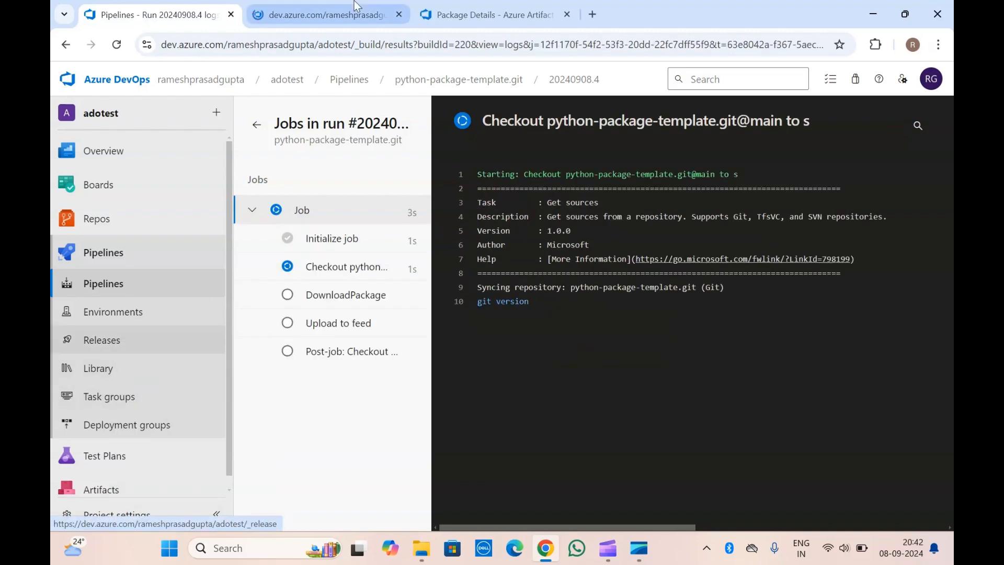
click(357, 7)
key(ctrl+shift+Tab)
click(355, 6)
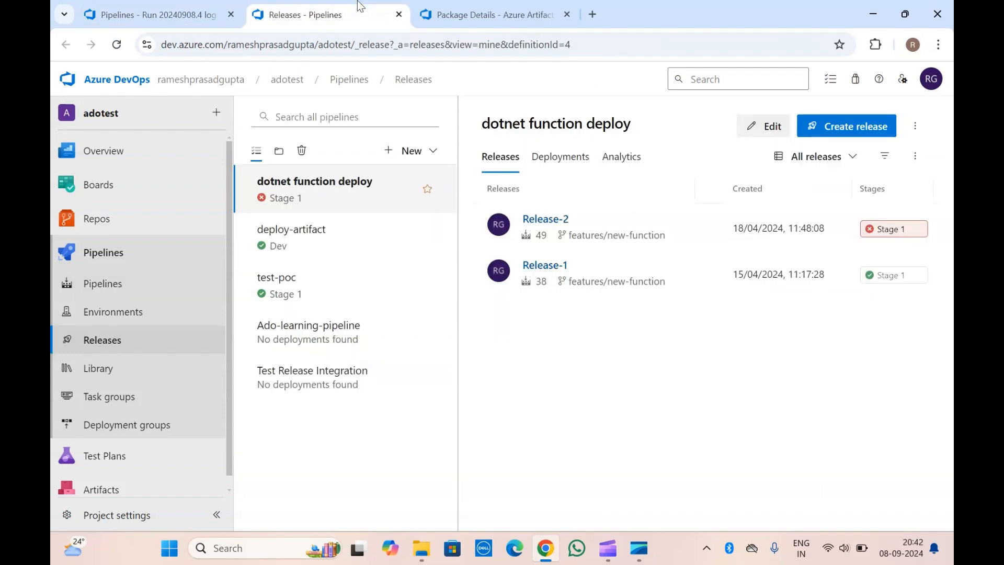
click(335, 251)
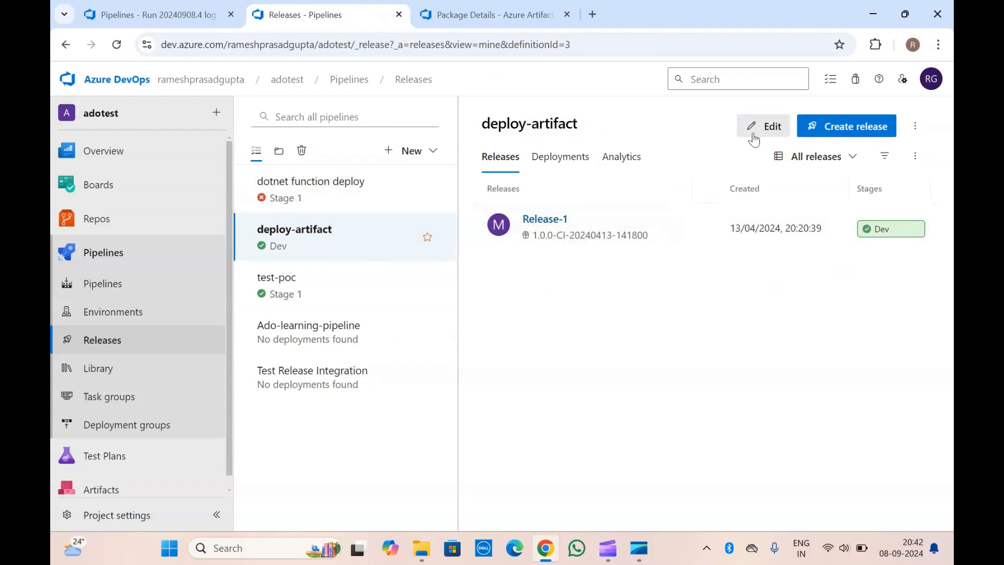
Edit the deploy-artifact release pipeline and start a new artifact of source type Azure Artifacts using the adotest feed.
click(753, 135)
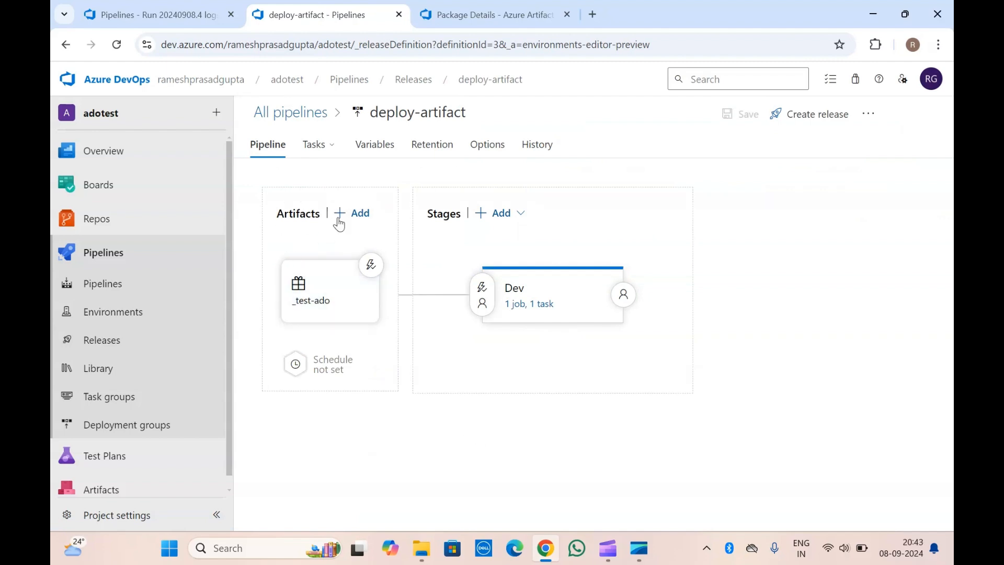
click(361, 213)
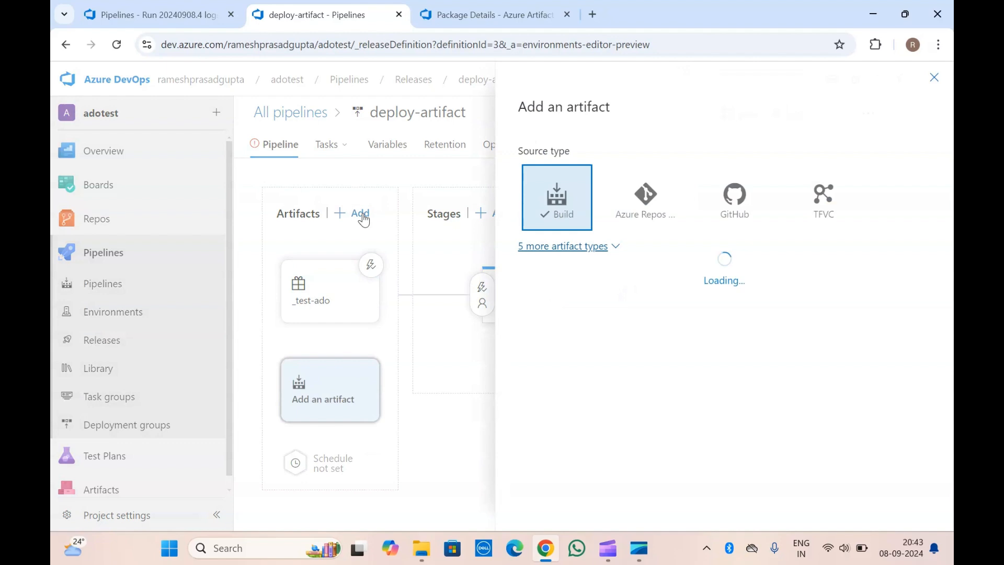
click(596, 249)
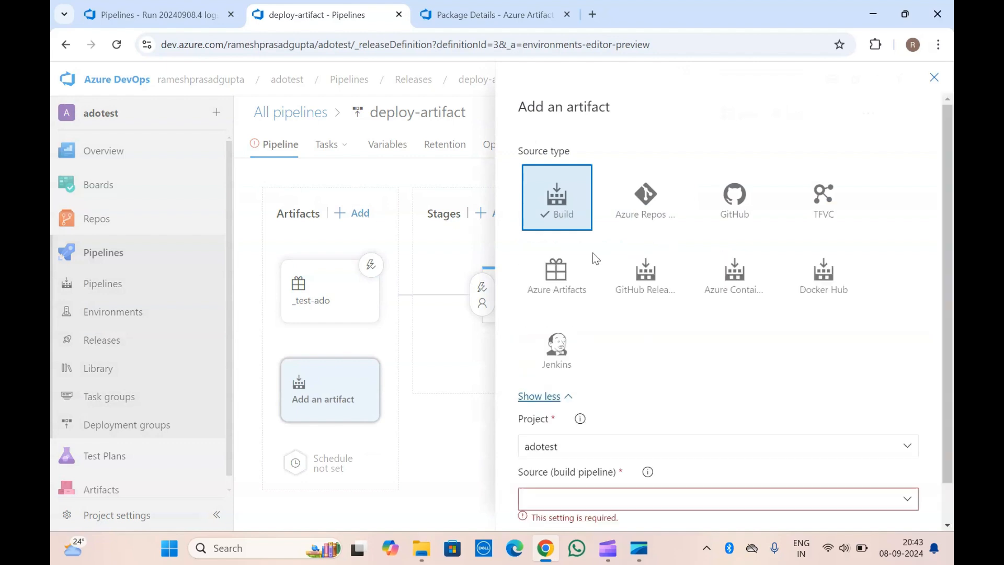
click(571, 283)
scroll(657, 320, down, 2)
click(624, 347)
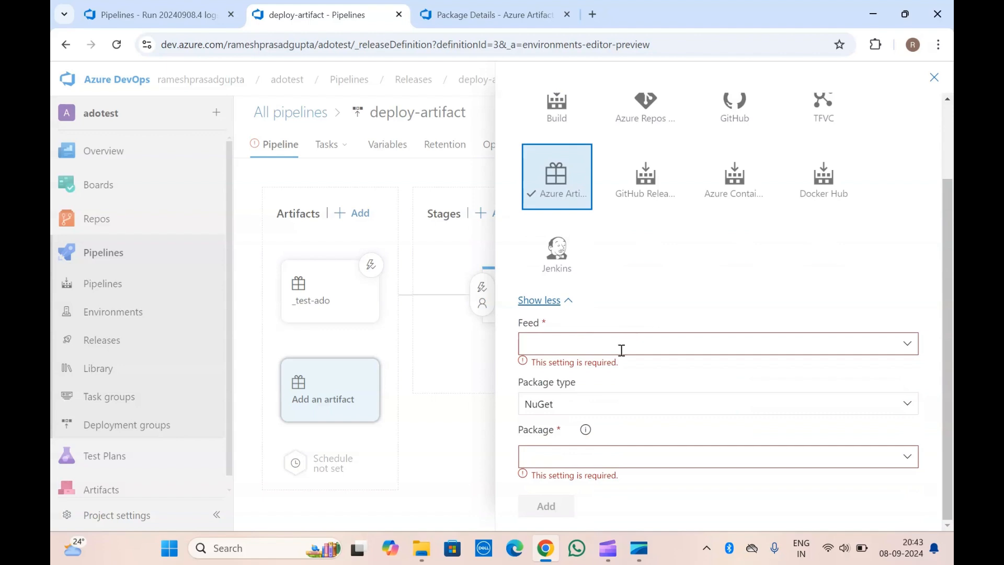
click(906, 349)
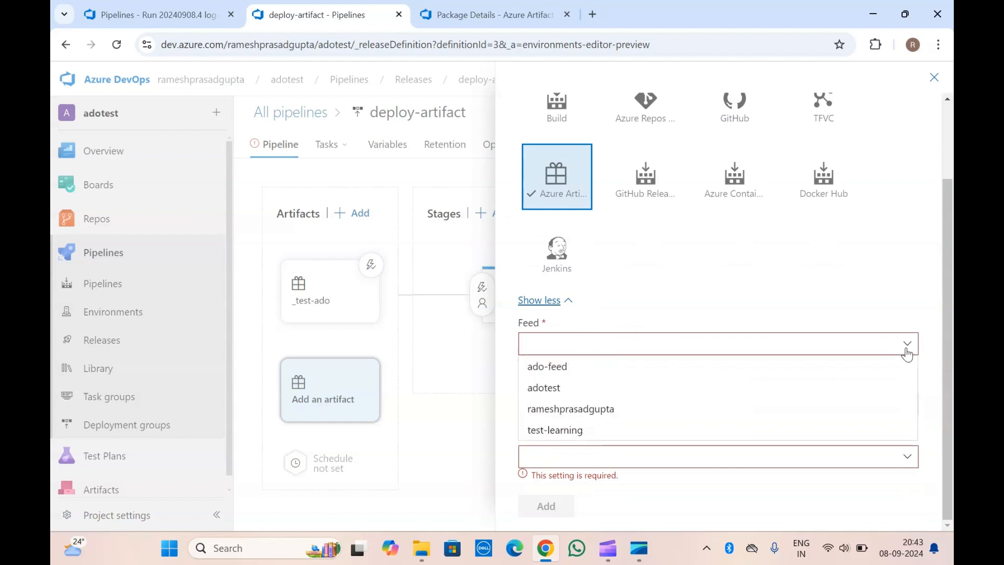
click(588, 390)
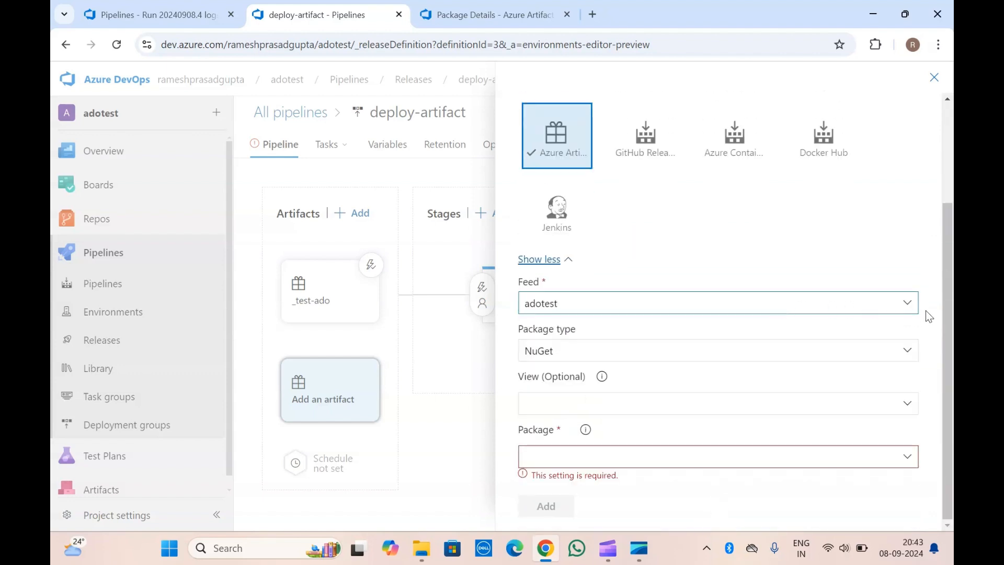
Set the new artifact's package type to Python and its view to Local.
click(905, 351)
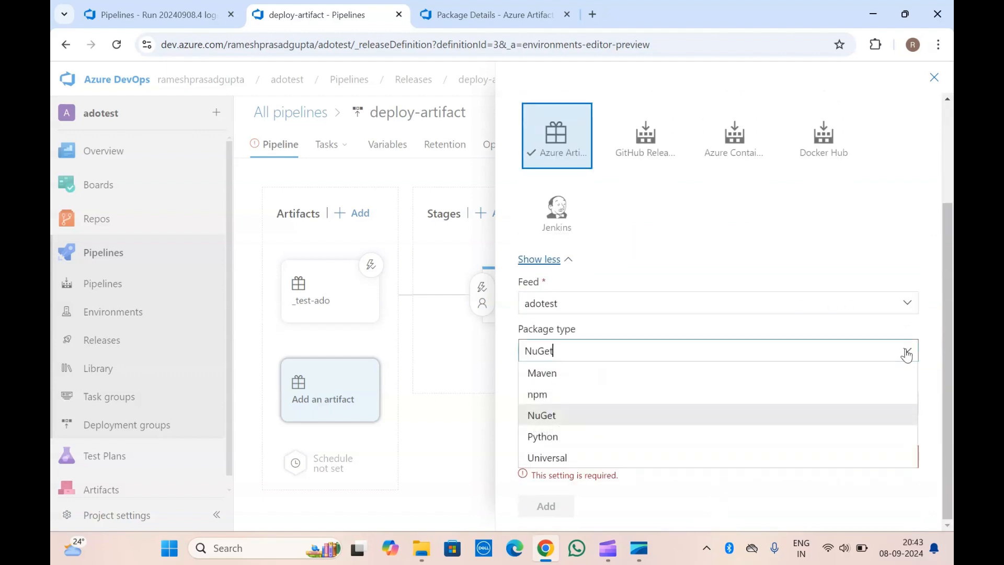
click(544, 437)
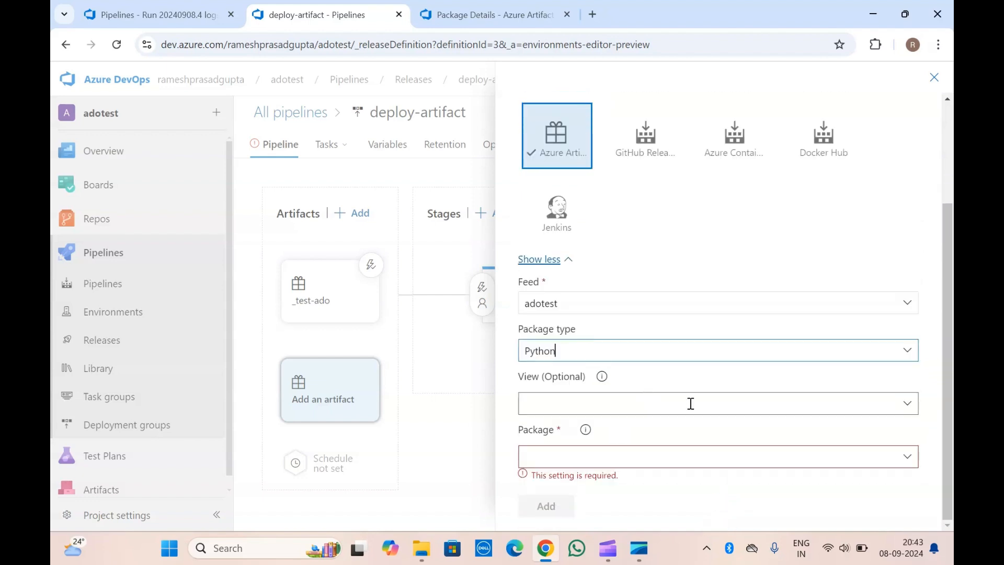
click(912, 413)
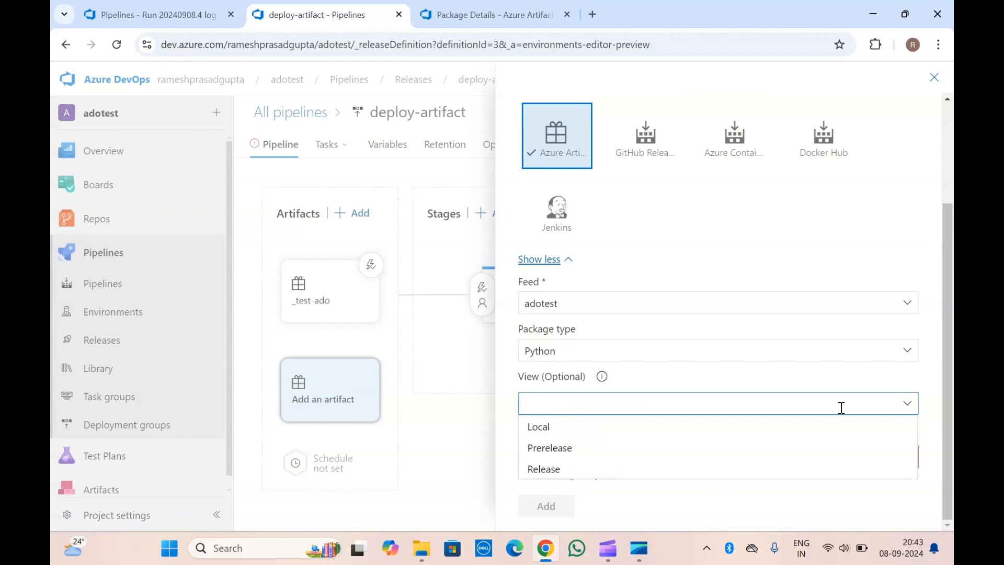
click(565, 424)
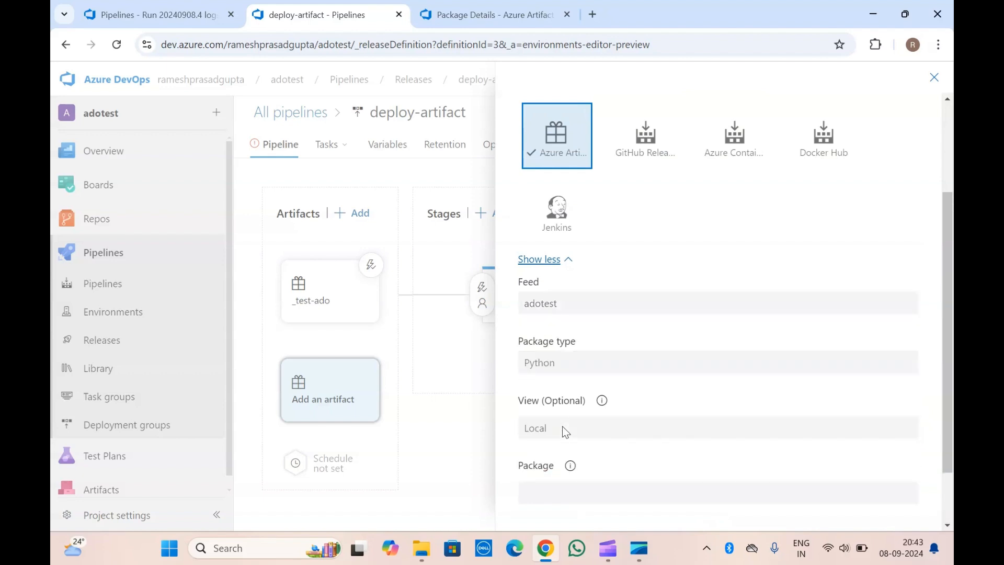
click(478, 7)
click(317, 15)
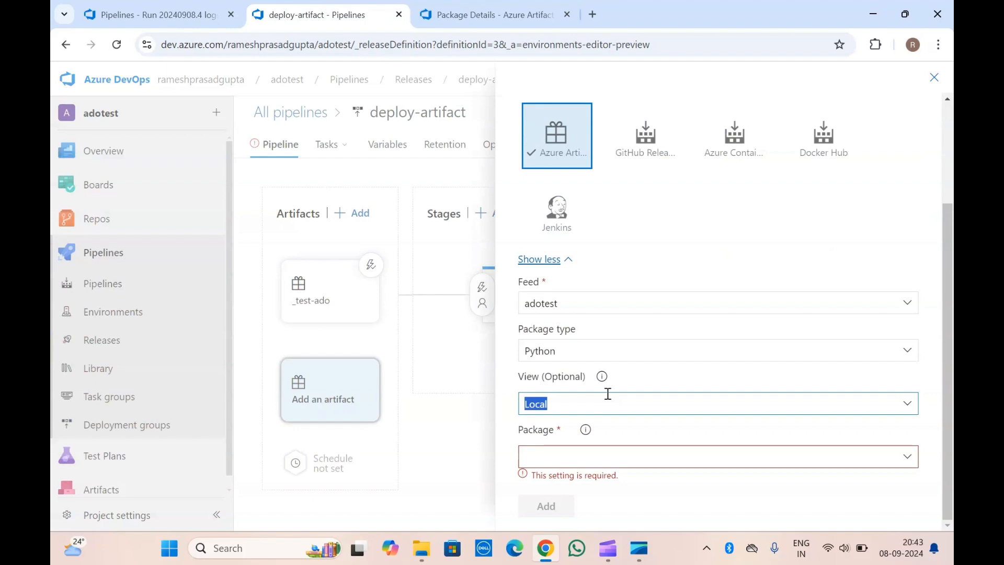
Choose the py-project-toml package with Latest as its default version and add the artifact to the release pipeline.
click(908, 460)
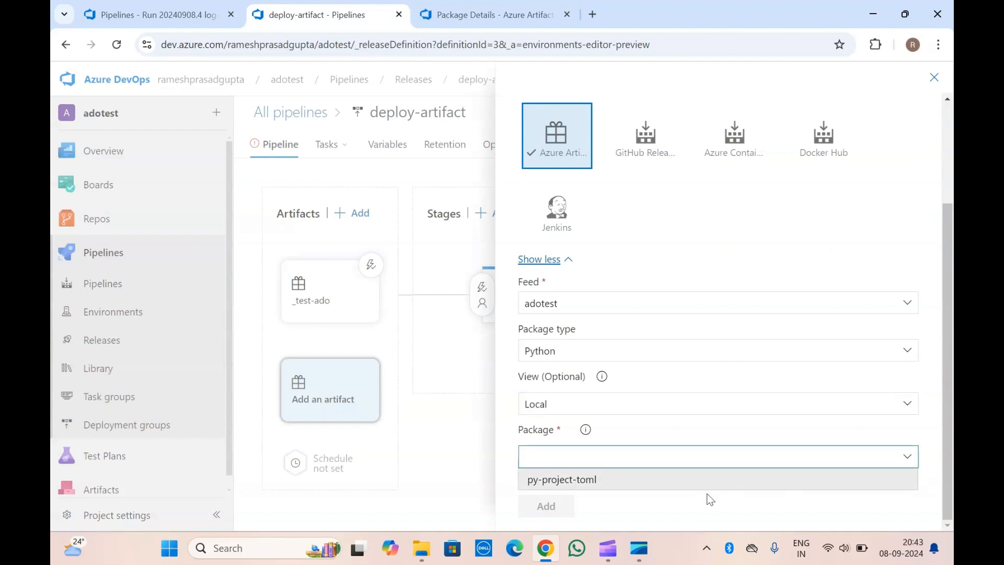
click(680, 484)
scroll(680, 482, down, 3)
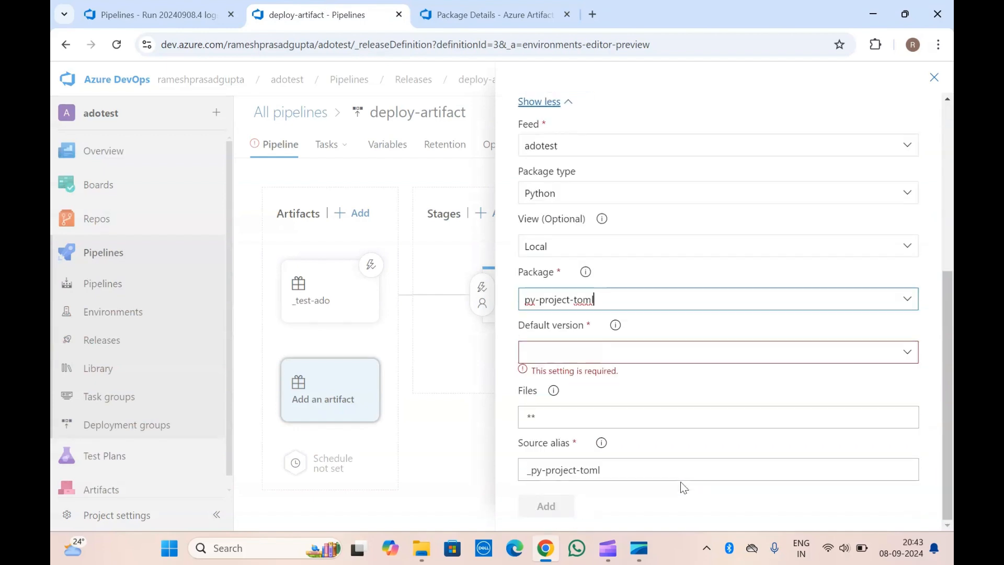
click(908, 352)
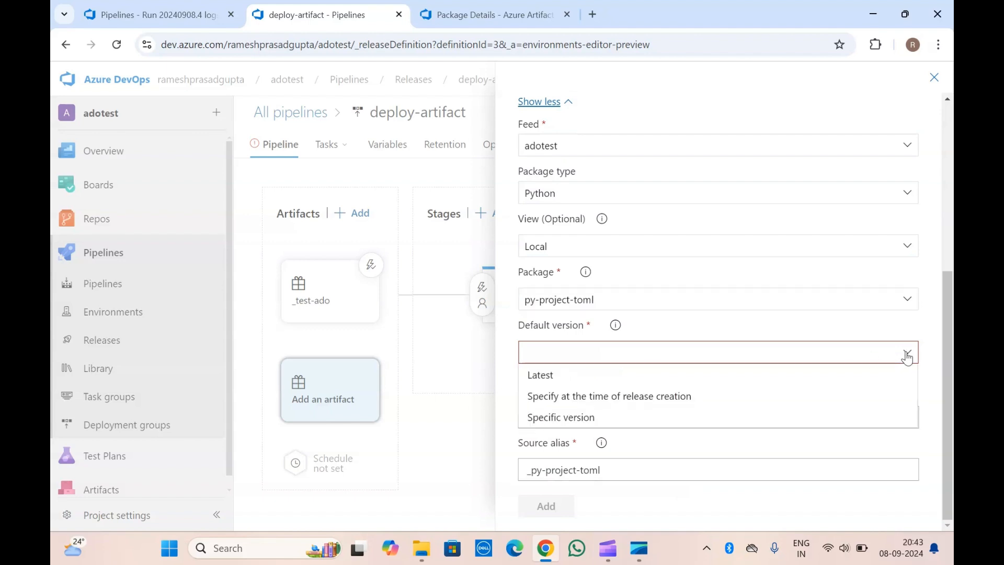
click(578, 385)
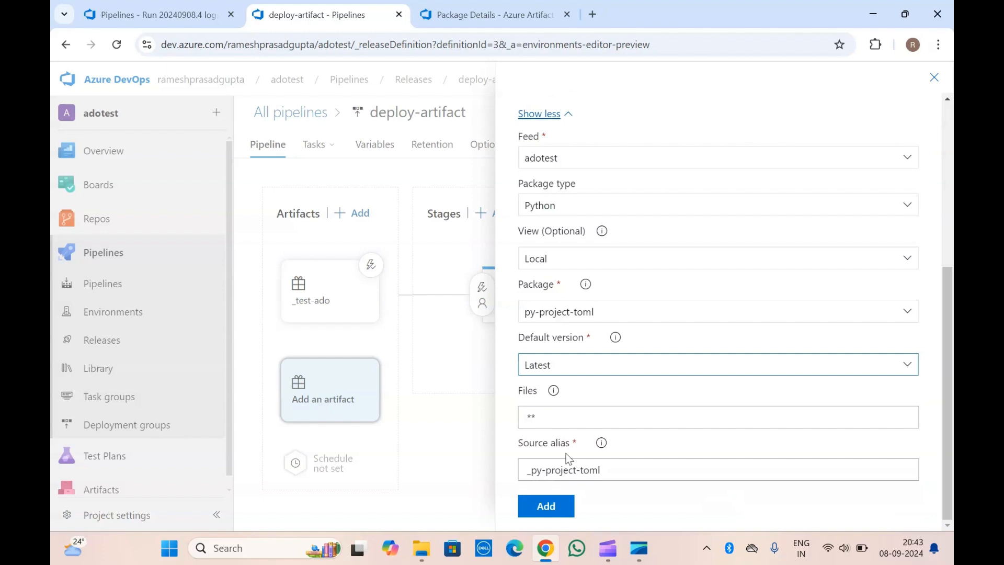
click(551, 519)
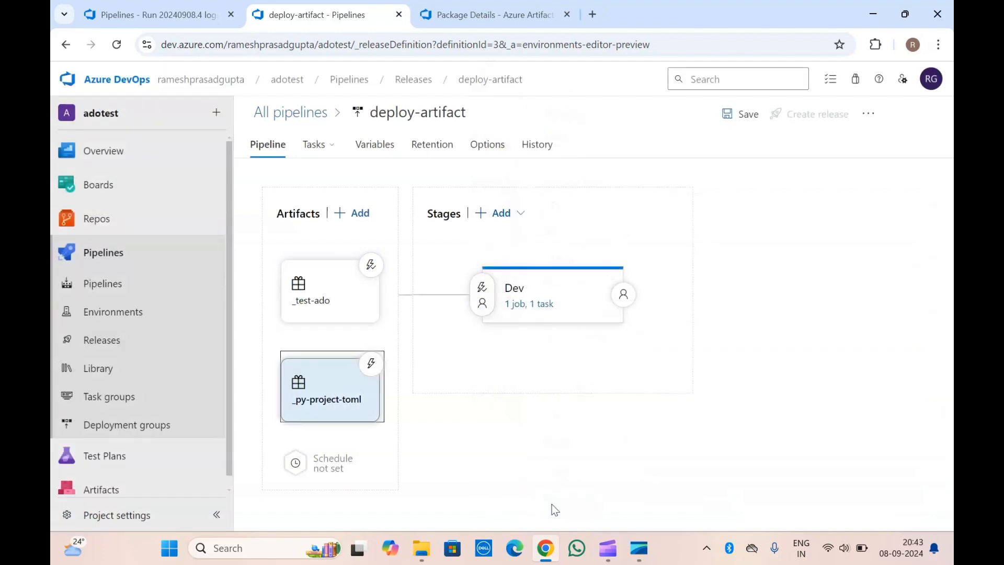
Review the settings of the _py-project-toml artifact and close its details.
click(444, 390)
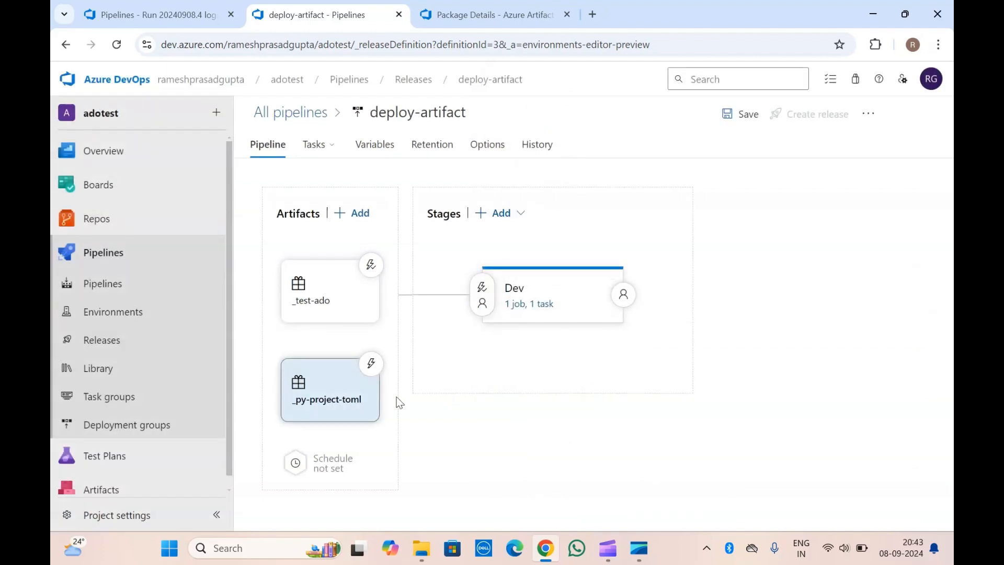
click(331, 397)
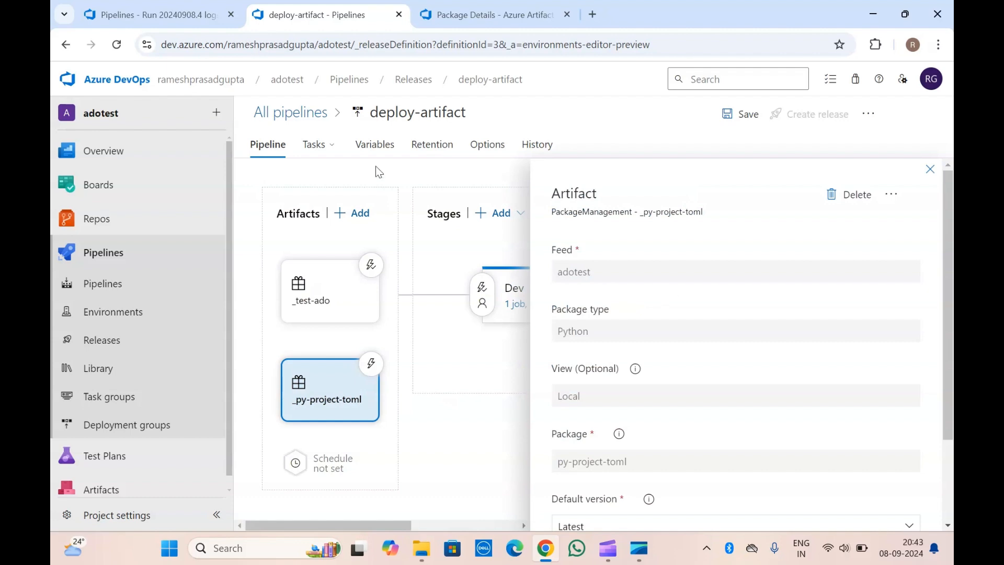
click(484, 8)
click(326, 10)
scroll(677, 260, down, 2)
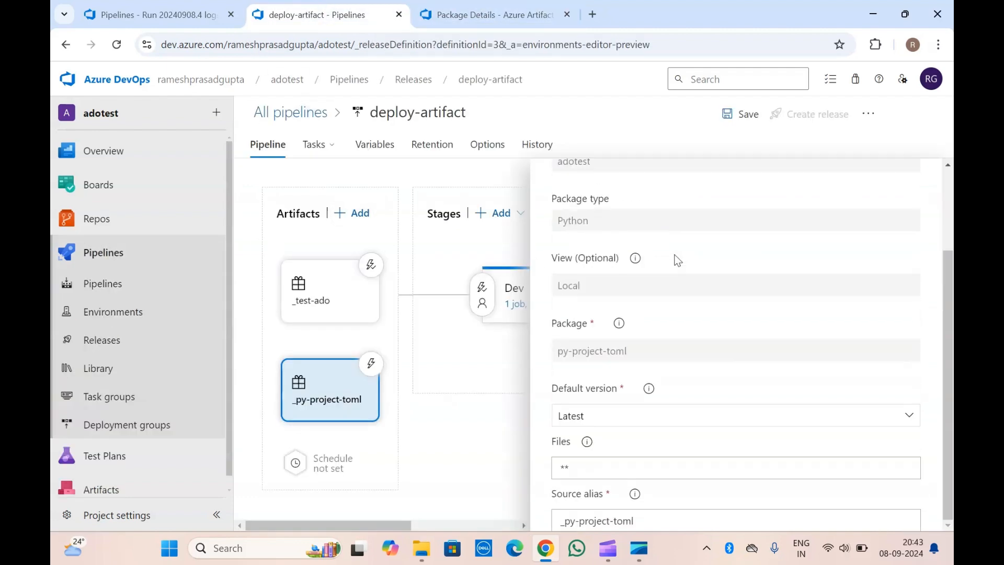
scroll(677, 260, up, 2)
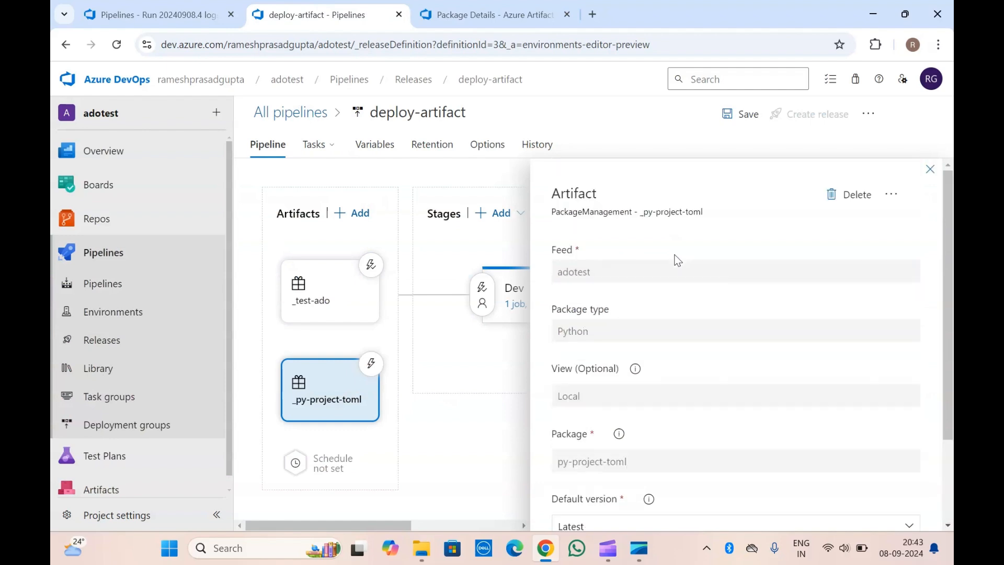
click(929, 169)
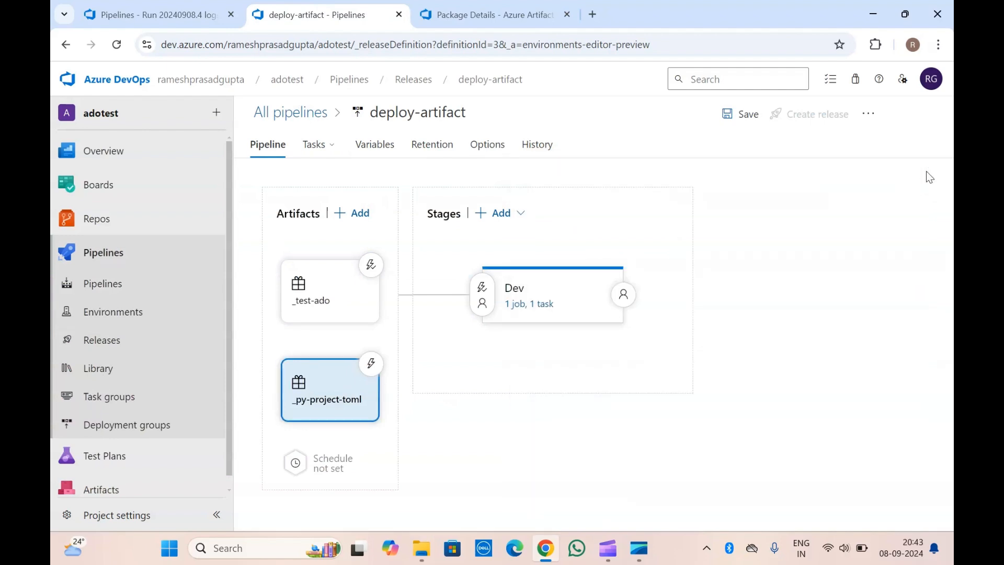
Disable the Azure App Service Deploy task in the Dev stage's agent job.
click(528, 306)
click(424, 264)
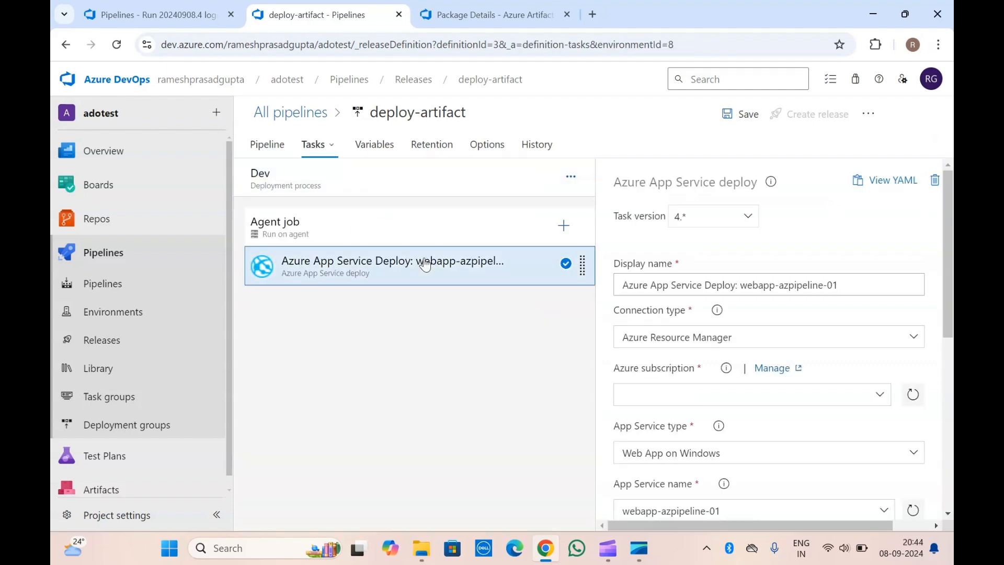
right_click(424, 264)
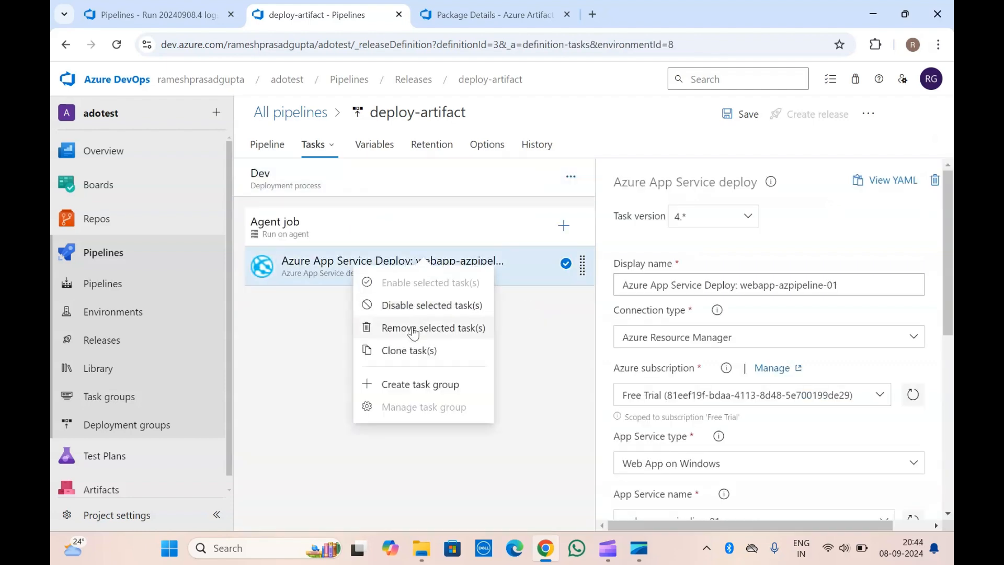
click(420, 308)
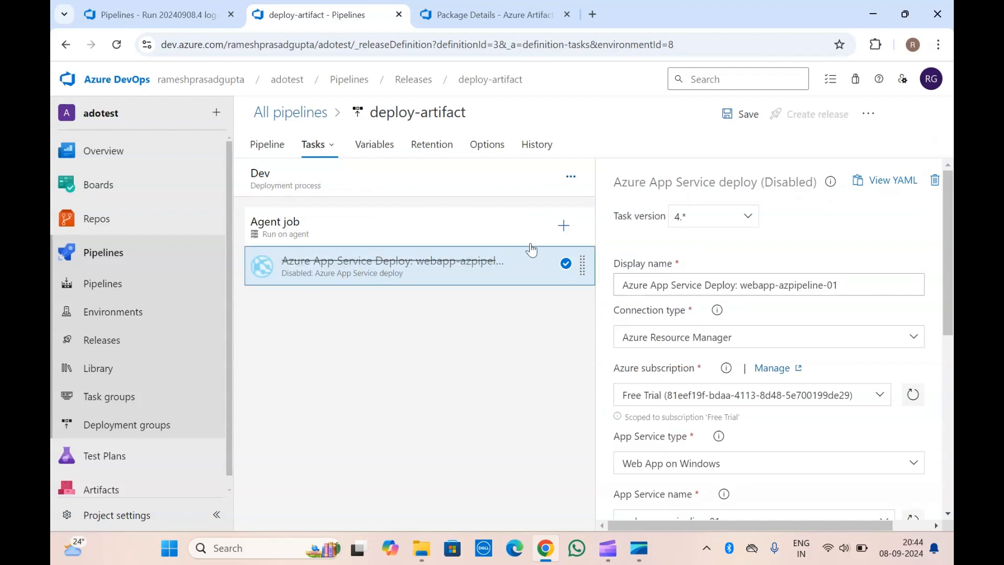
Search the available tasks for "package", add Download package to the agent job, and open its settings.
click(562, 227)
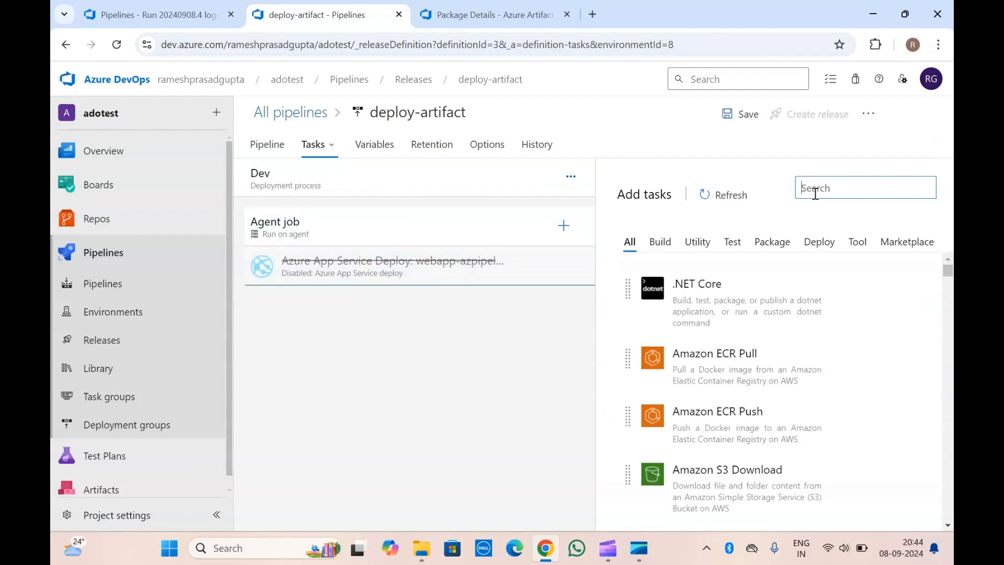
text(package)
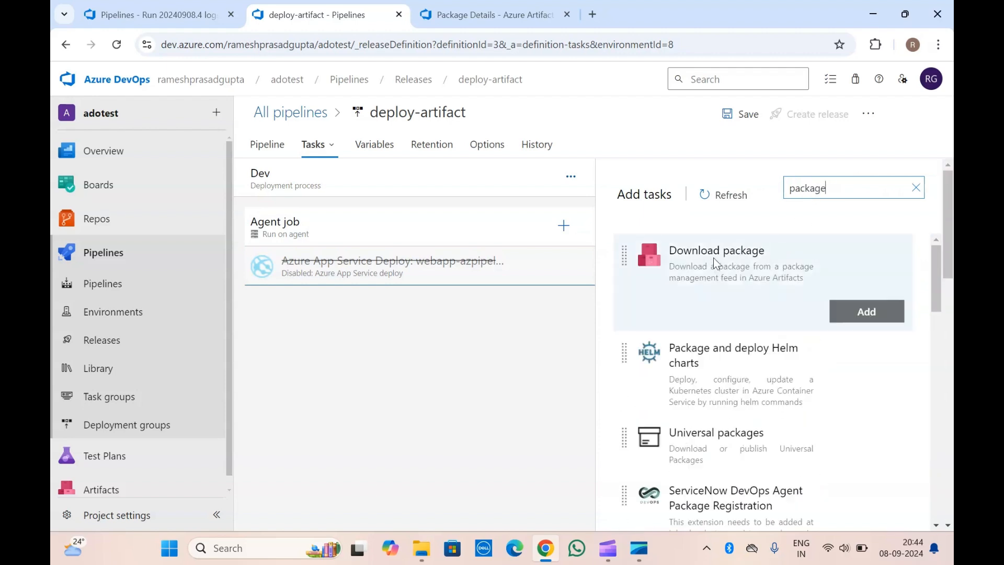
click(864, 312)
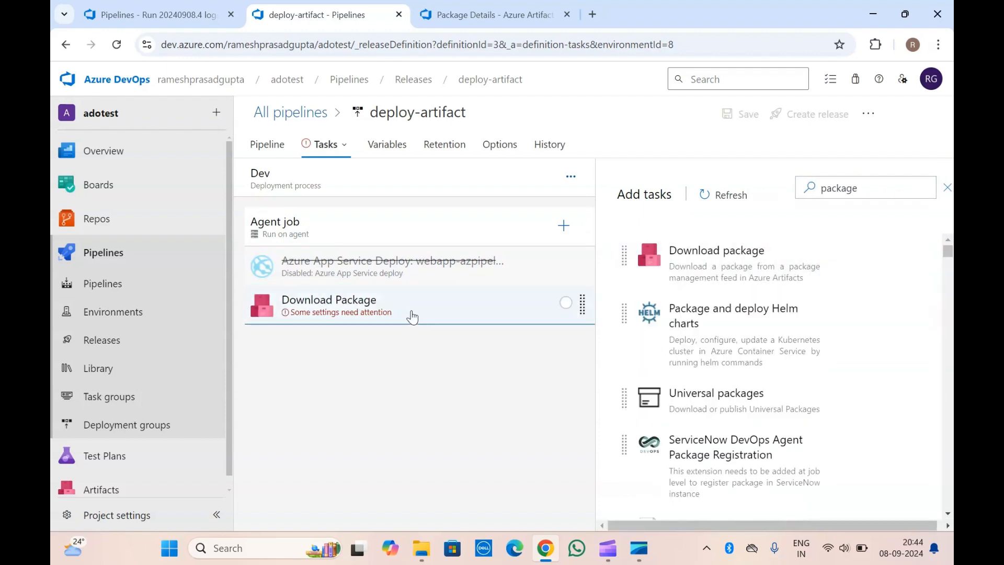
click(412, 318)
scroll(695, 343, down, 1)
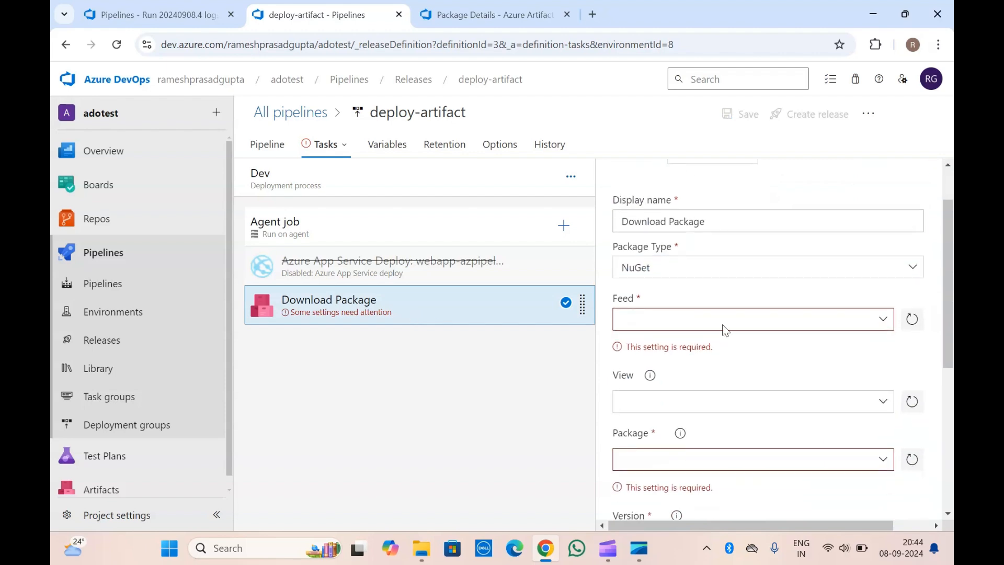
Set the Download Package task's feed to adotest and its view to Local.
click(476, 15)
click(151, 14)
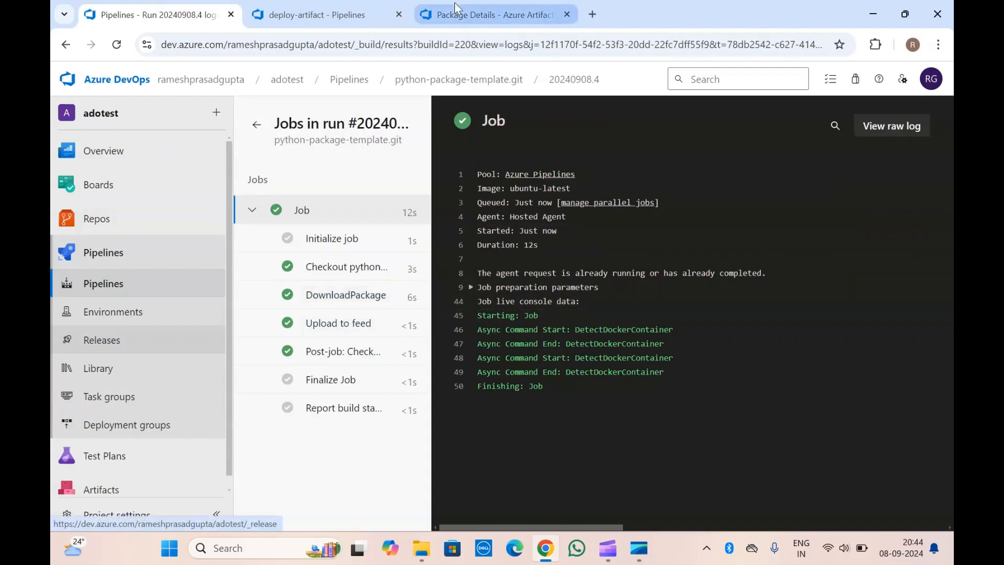
click(345, 7)
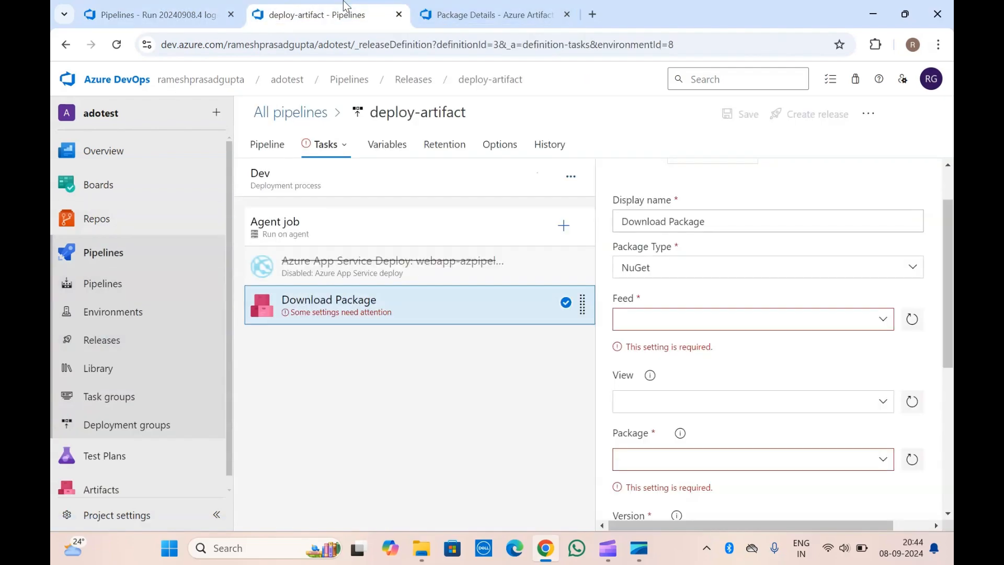
click(884, 320)
click(694, 366)
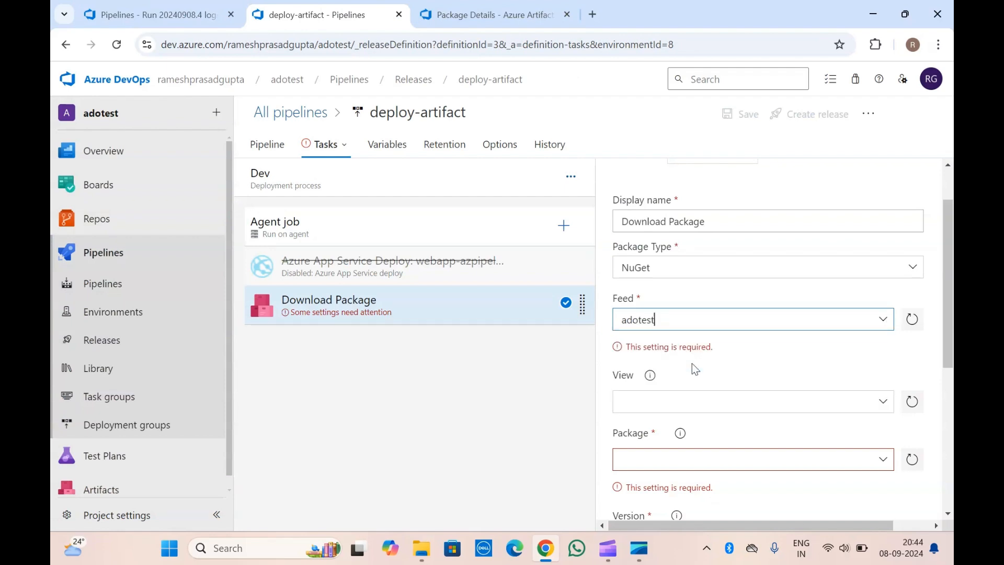
scroll(694, 369, down, 2)
click(880, 289)
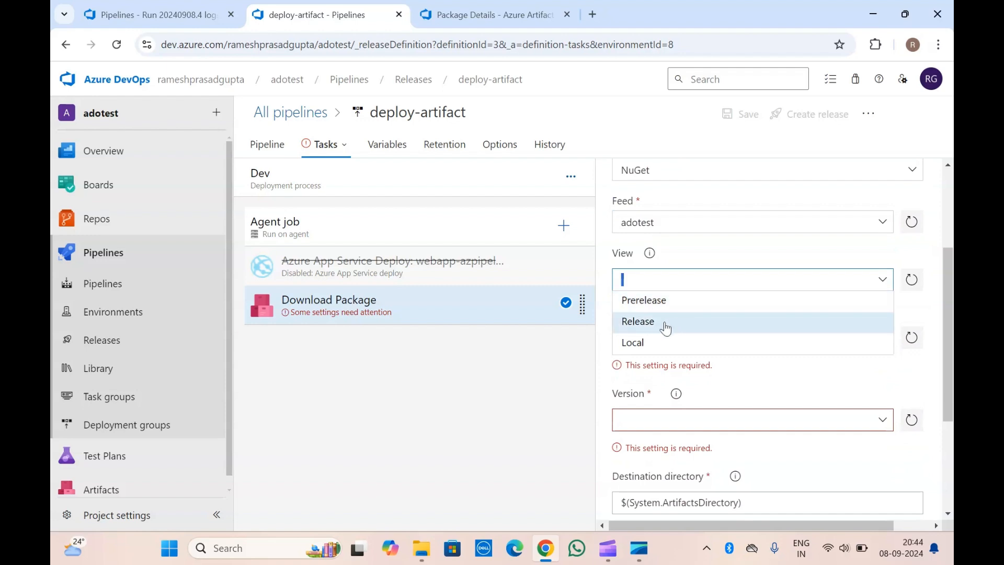
click(651, 341)
Try to pick a package for the Download Package task with the package type still set to NuGet.
scroll(779, 284, down, 1)
click(884, 268)
click(763, 322)
click(881, 264)
click(775, 241)
Set the Download Package task's package type to Python.
scroll(775, 241, up, 3)
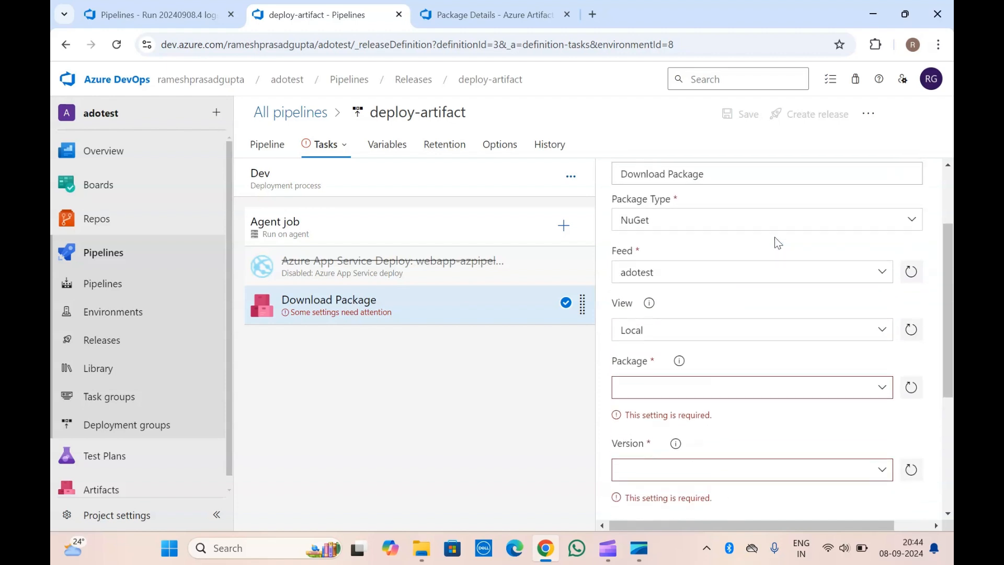
click(909, 271)
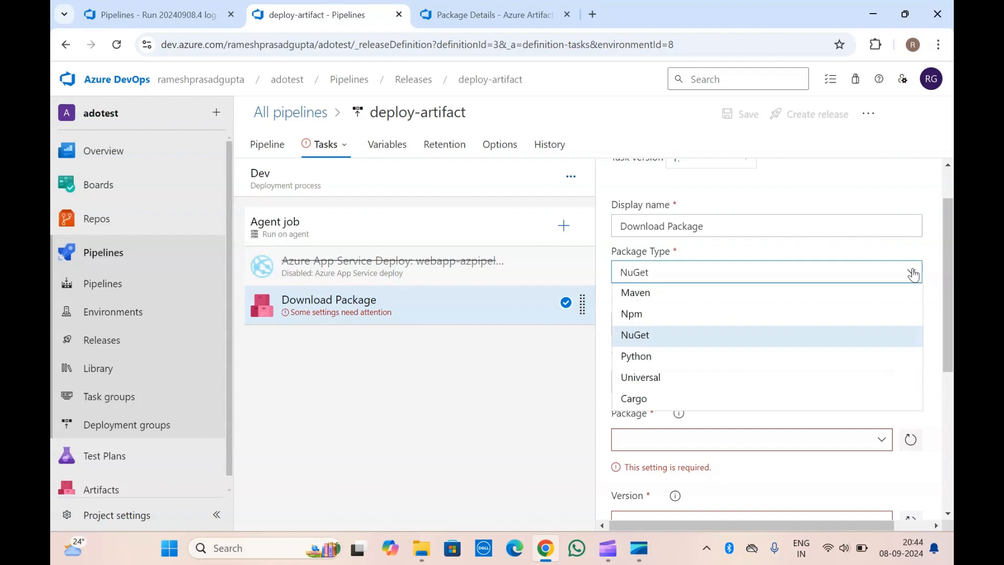
click(665, 364)
scroll(665, 365, down, 2)
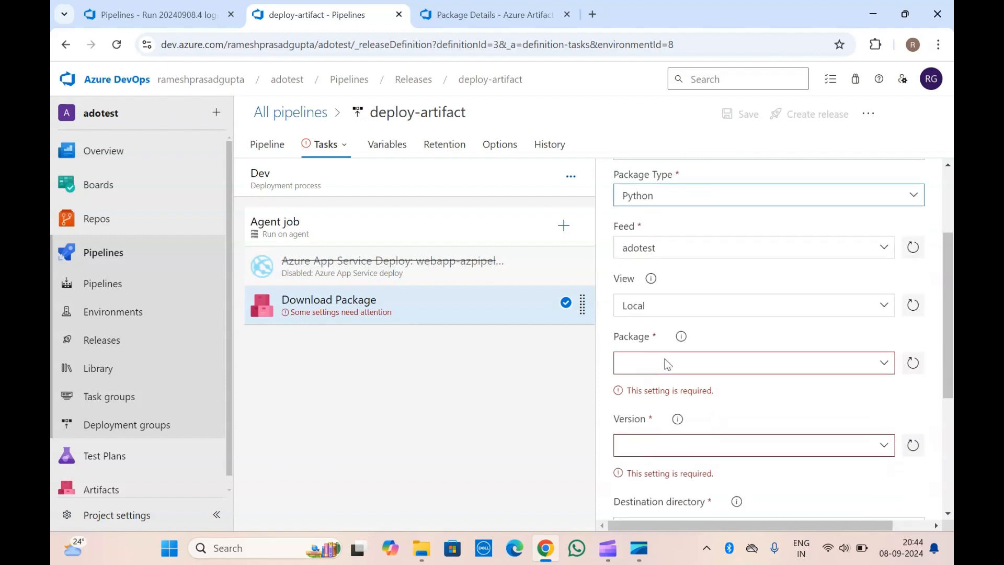
Set the Download Package task's package to py-project-toml and its version to 0.0.3.
click(888, 317)
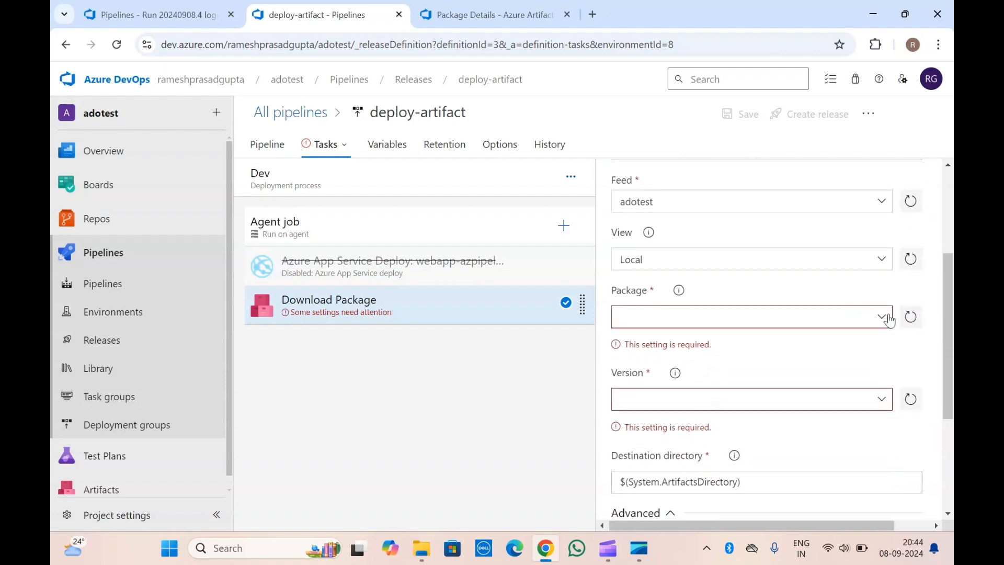
click(715, 349)
scroll(716, 349, down, 2)
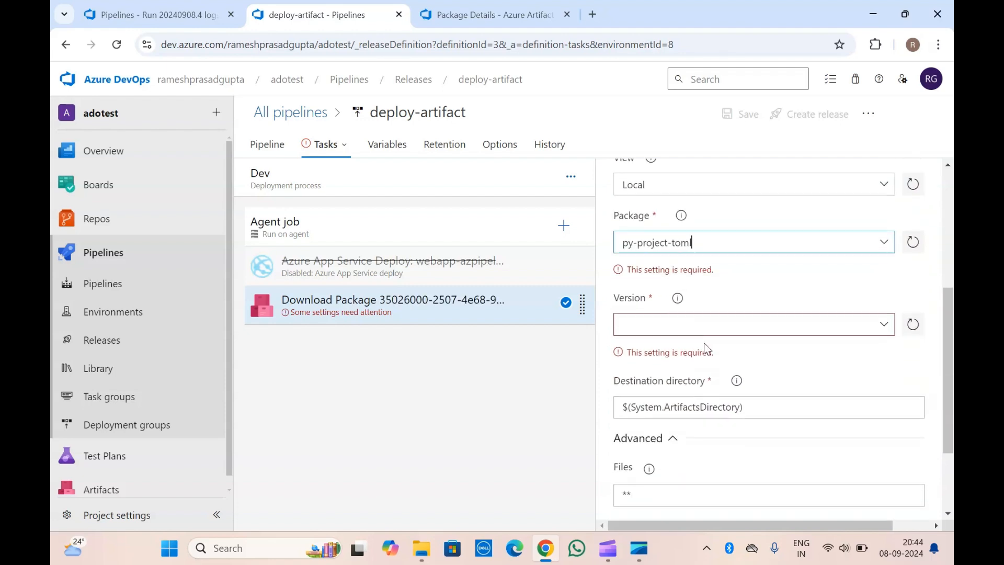
click(891, 283)
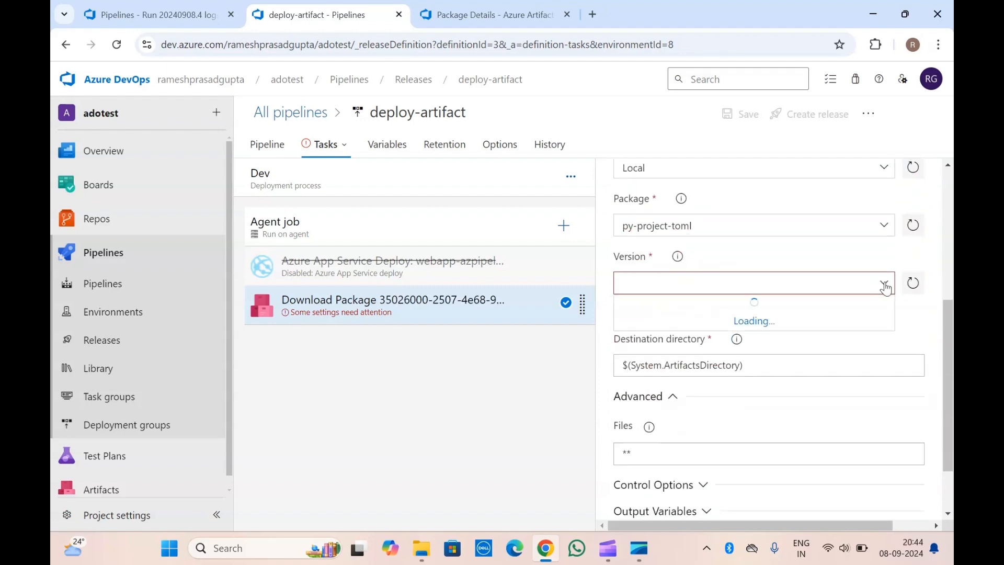
click(701, 312)
scroll(701, 319, down, 2)
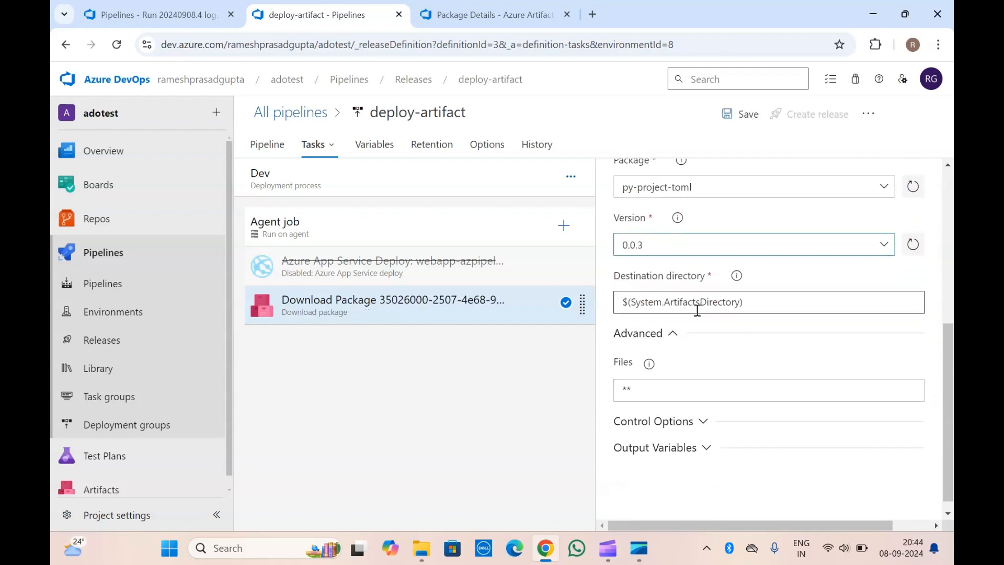
scroll(650, 320, up, 5)
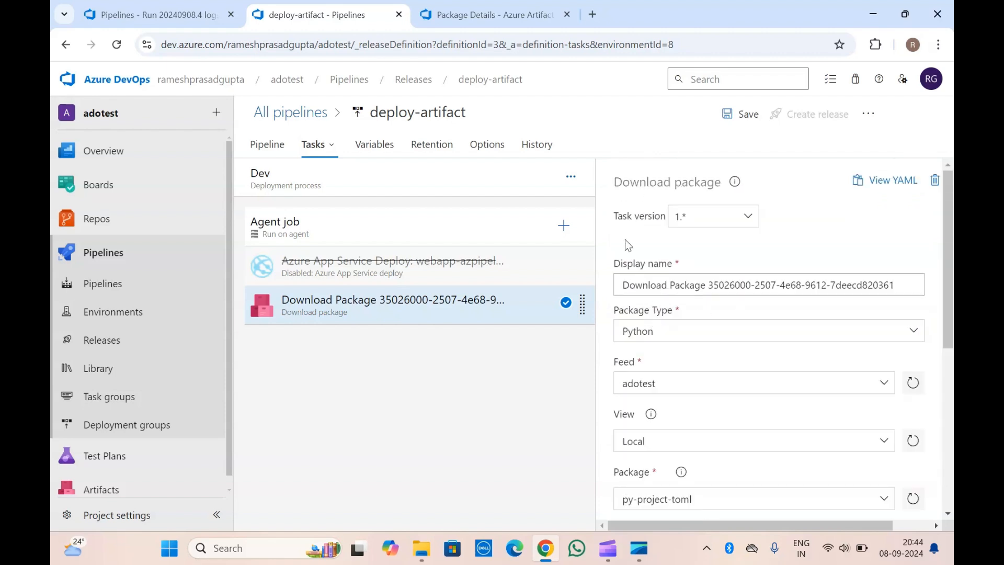
Review the Dev stage's Download Package task from the pipeline overview and save the deploy-artifact release pipeline.
click(281, 151)
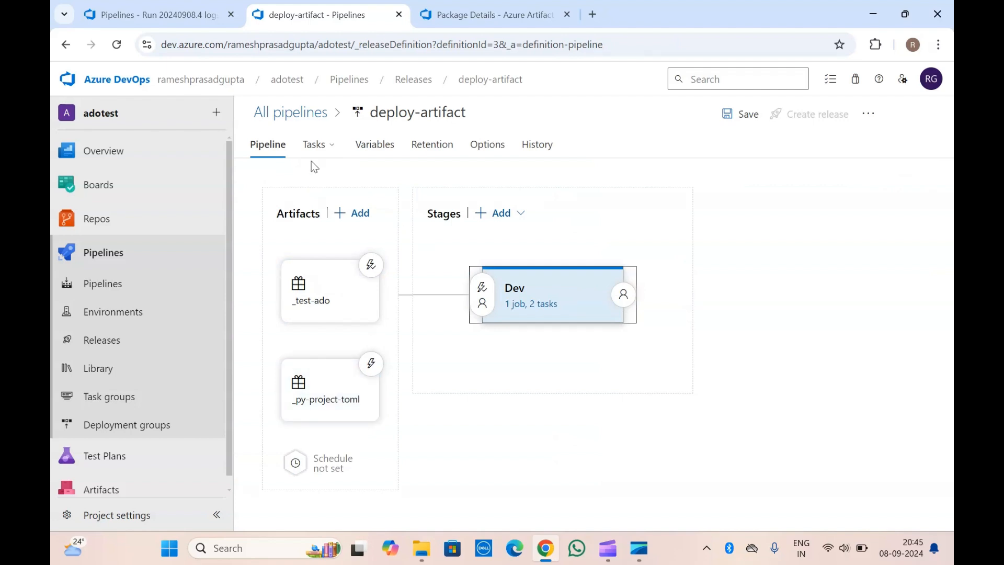
click(532, 305)
click(472, 314)
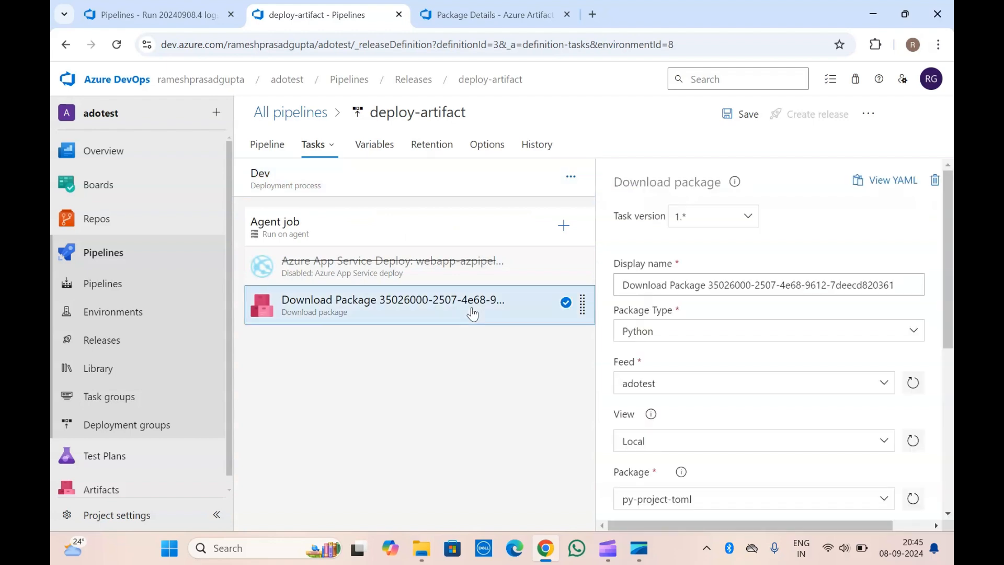
scroll(728, 356, down, 5)
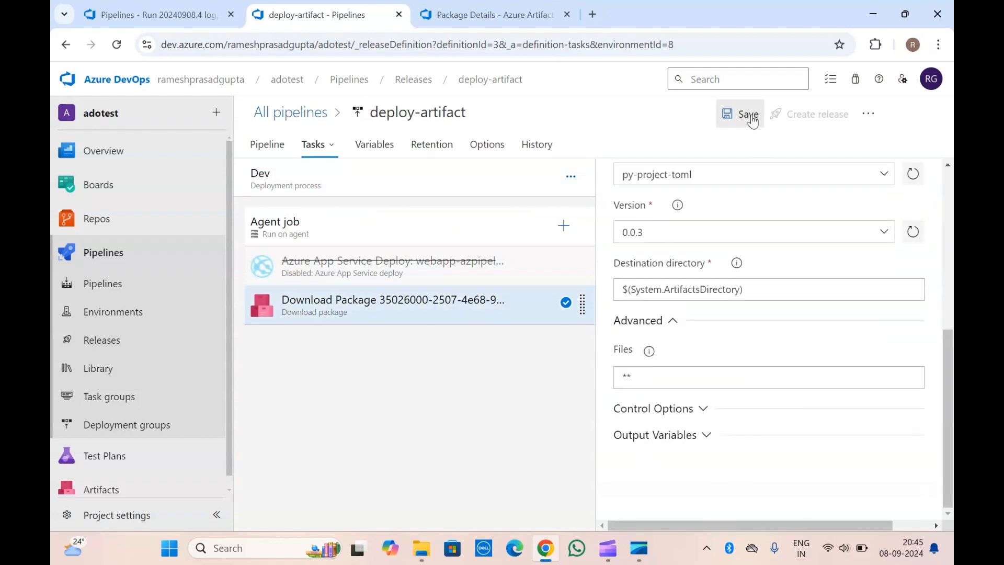
click(748, 115)
click(567, 356)
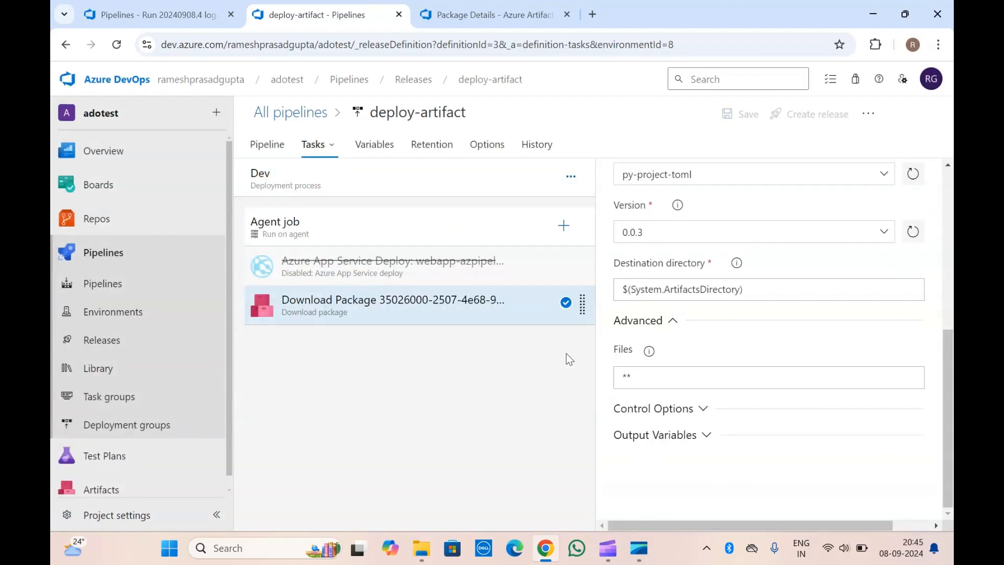
Create a new release of deploy-artifact with the preselected artifact versions and open its Dev stage logs.
click(803, 116)
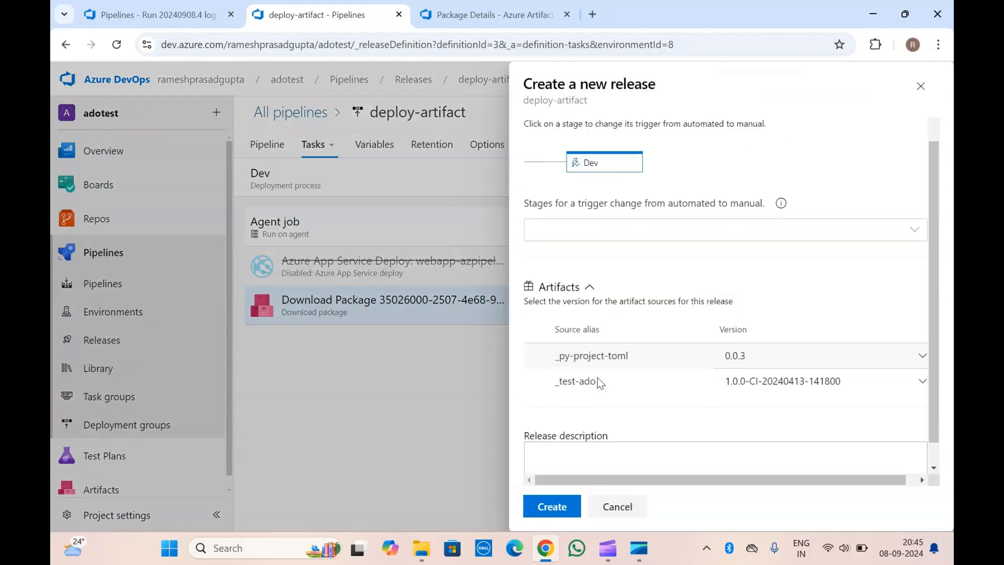
click(557, 507)
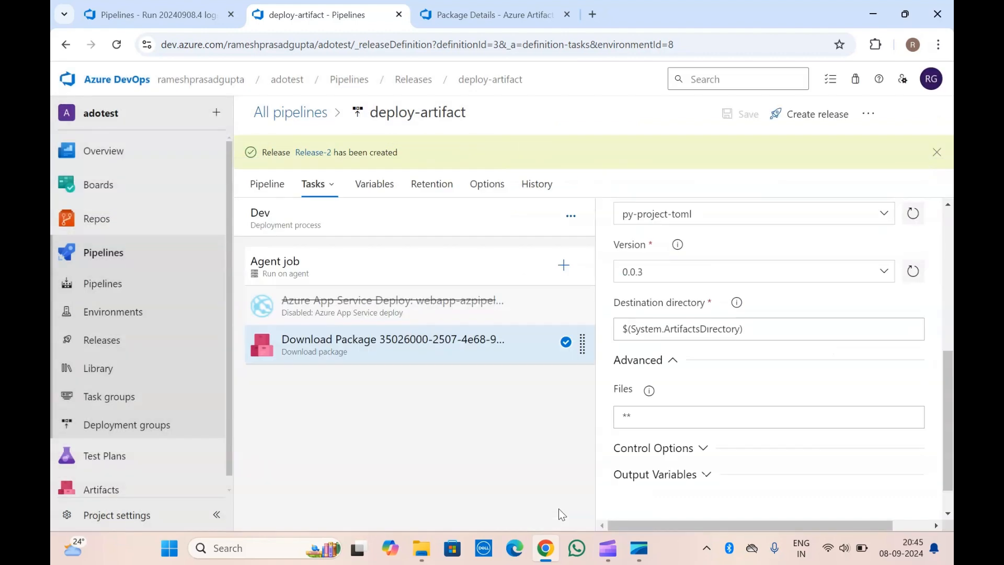
click(328, 152)
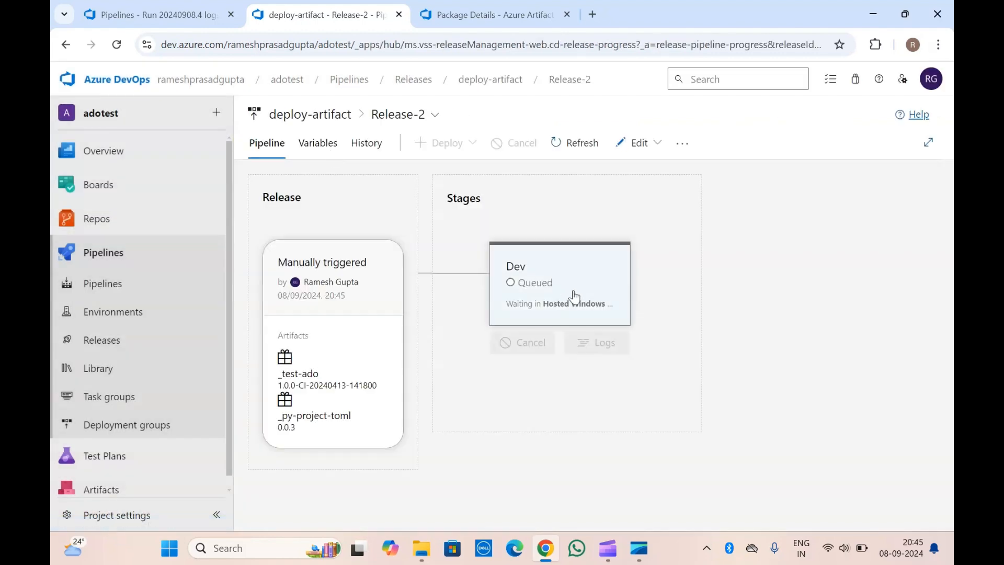
click(599, 341)
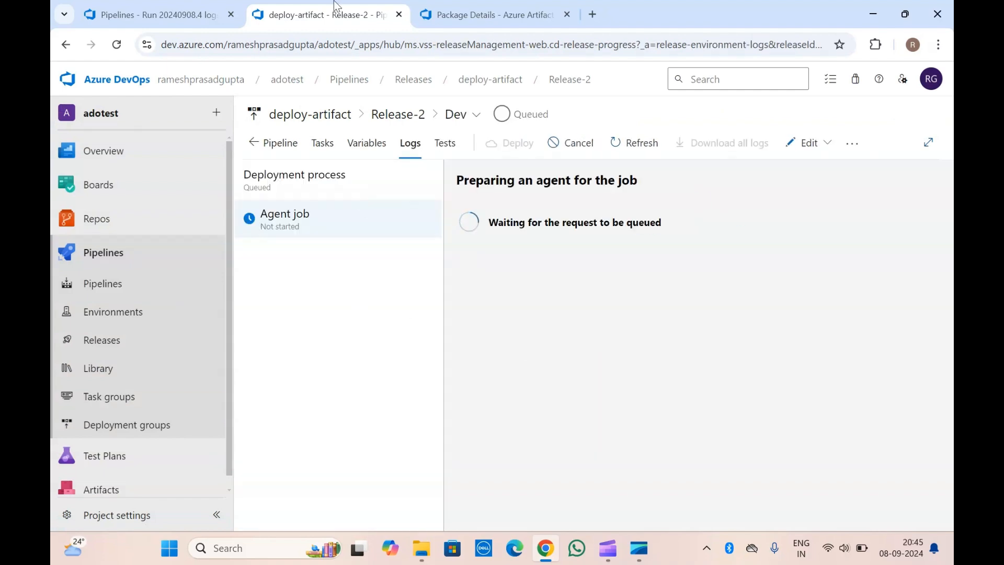
Examine the DownloadPackage and Upload to feed logs of YAML run 20240908.4, including the package list output.
click(186, 6)
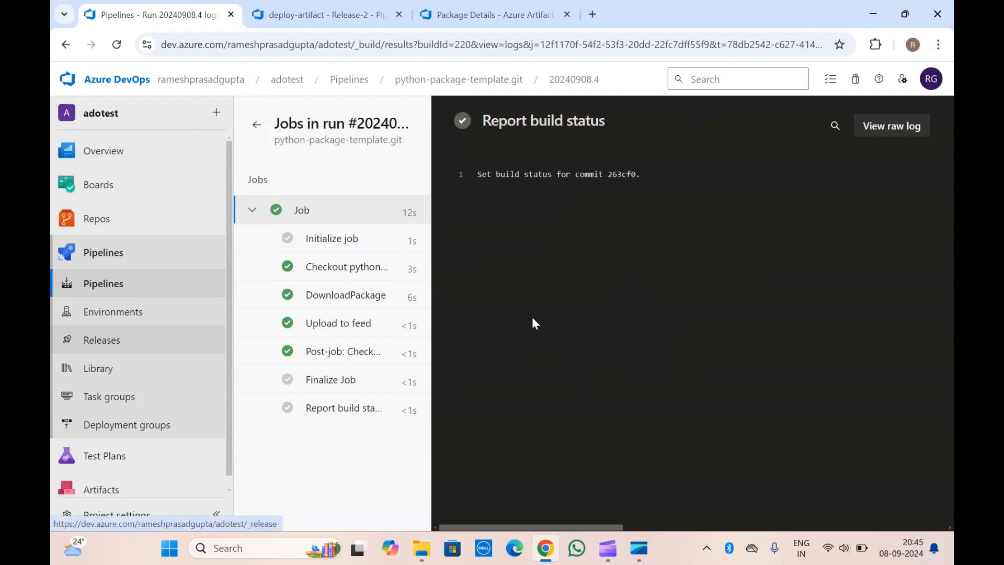
click(346, 296)
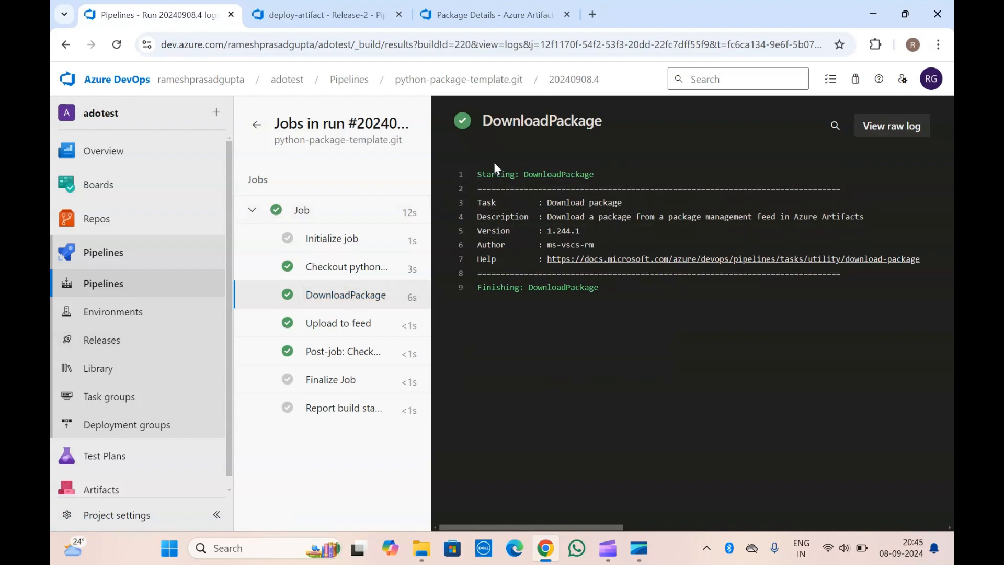
double_click(516, 125)
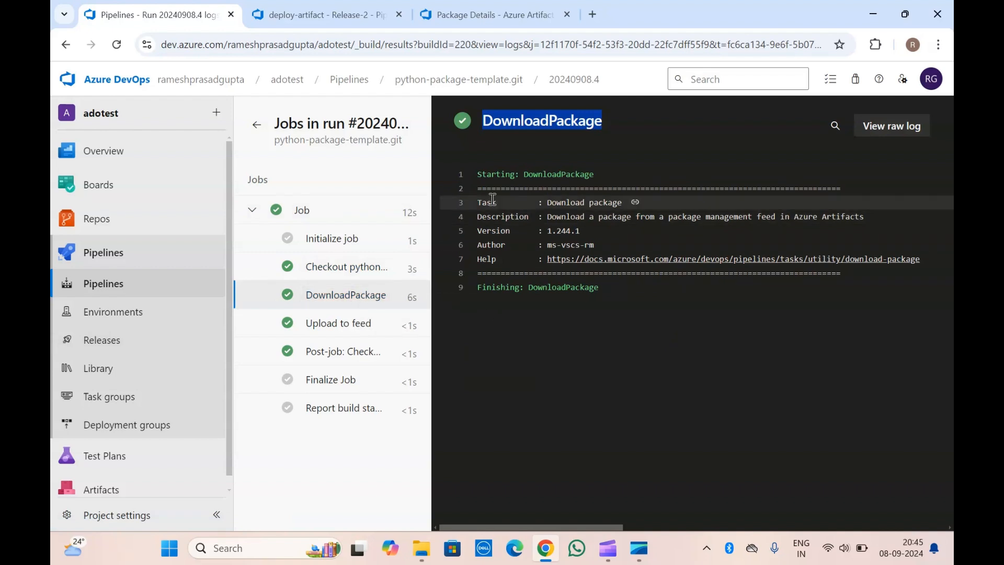
click(340, 324)
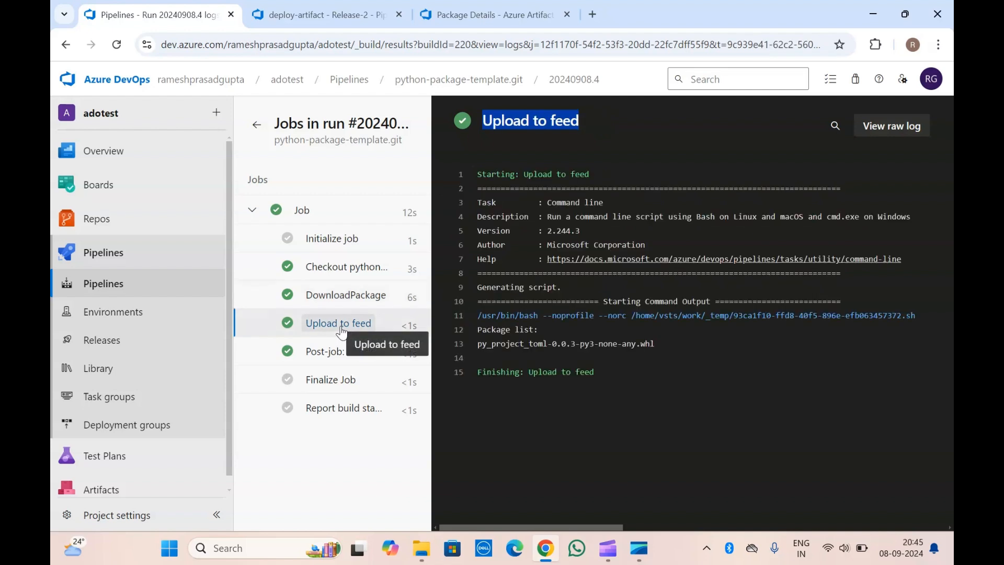
click(499, 273)
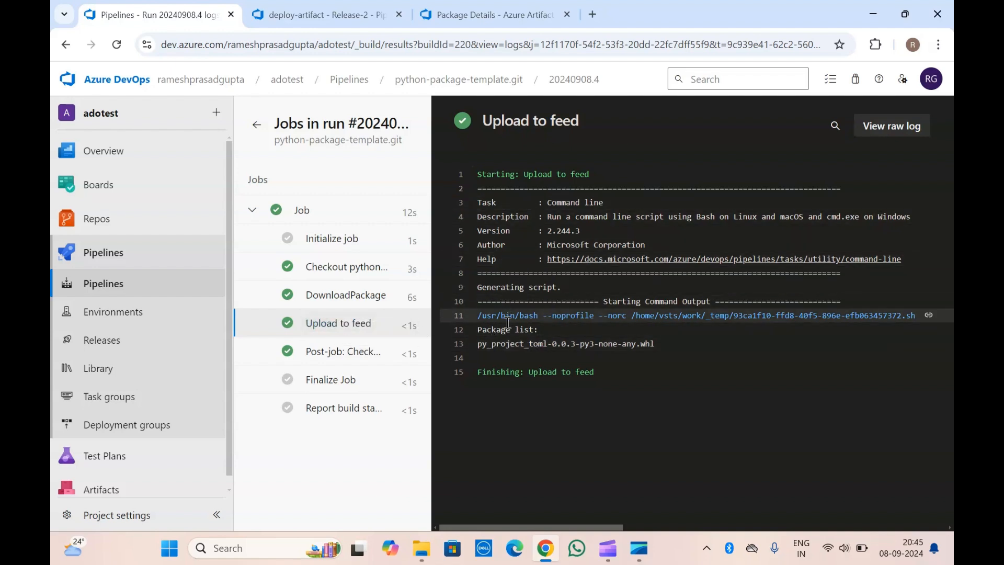
drag(478, 329, 539, 328)
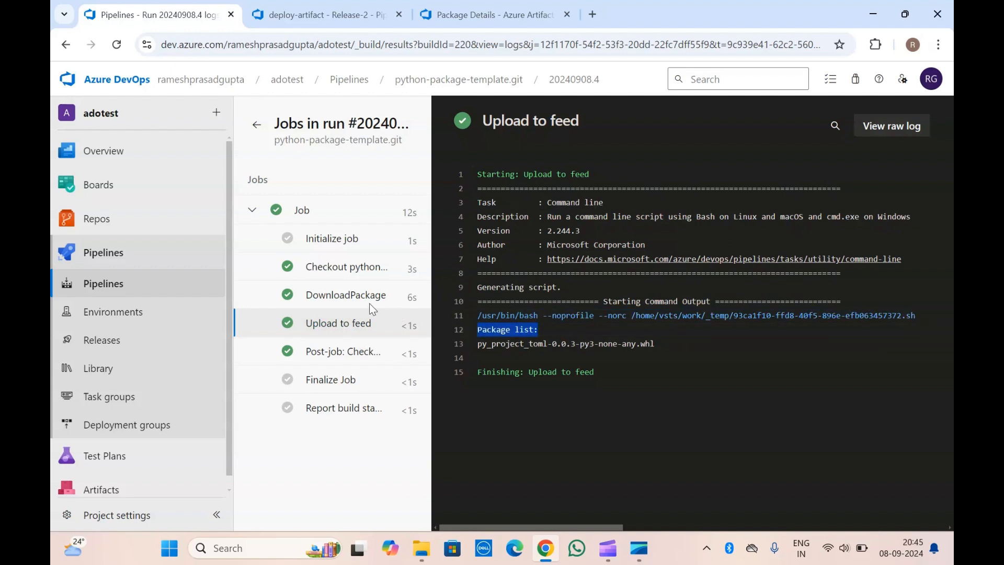
drag(478, 344, 651, 344)
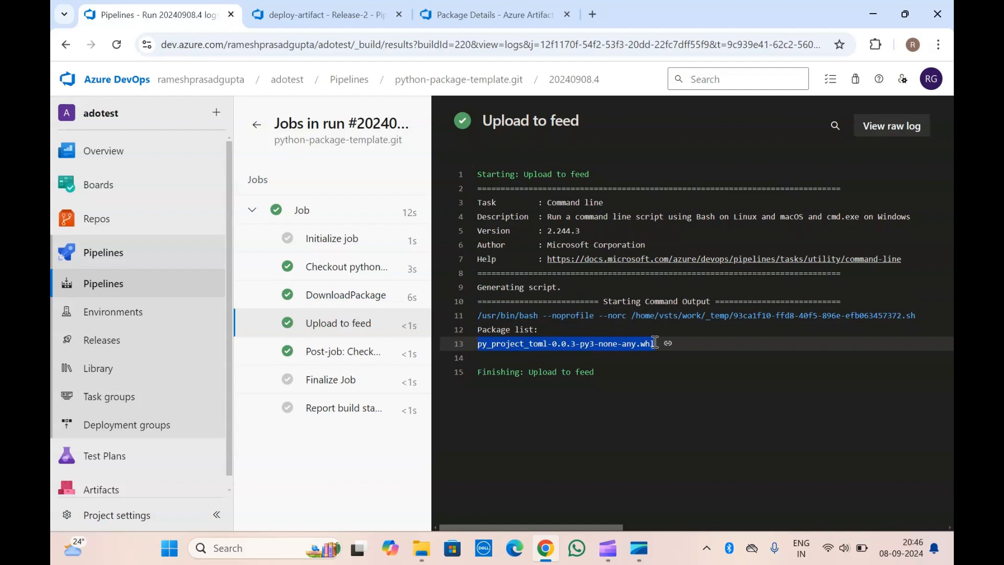
Check the wheel file listed on the py-project-toml 0.0.3 package page in the adotest feed.
click(468, 16)
click(362, 255)
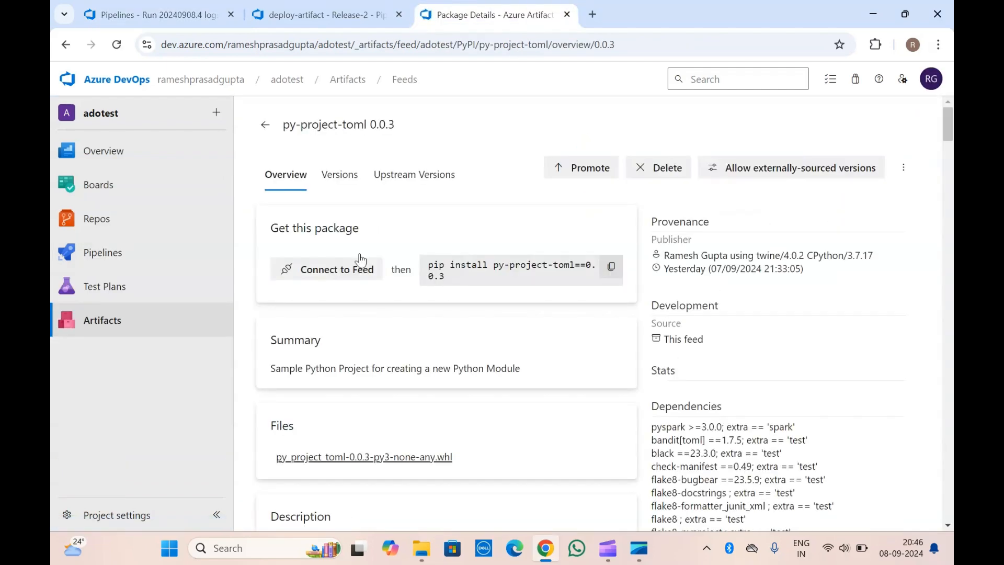
scroll(361, 260, down, 8)
scroll(359, 259, up, 5)
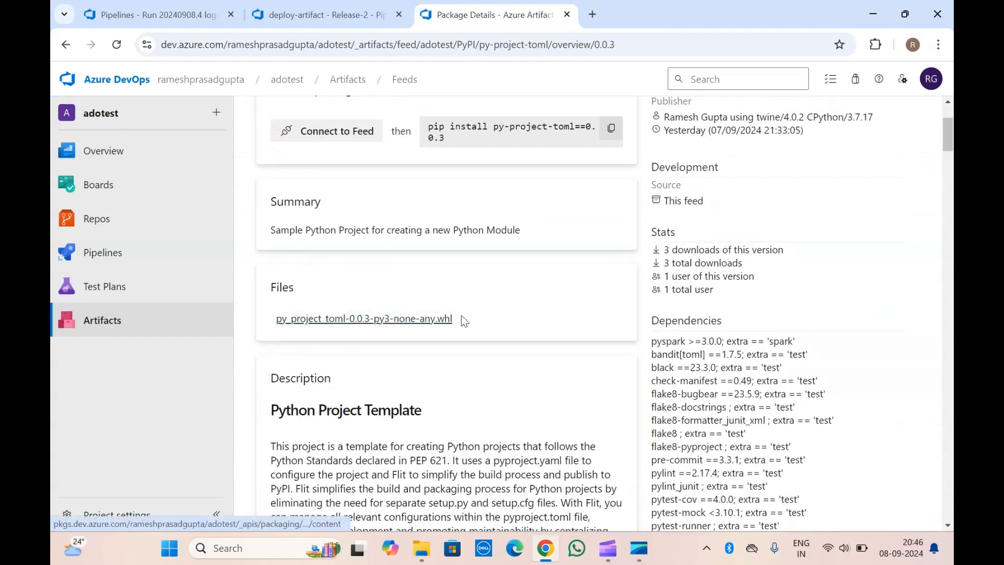
Compare the wheel file name in the YAML run's Upload to feed log, and return to the run summary.
click(209, 12)
click(564, 341)
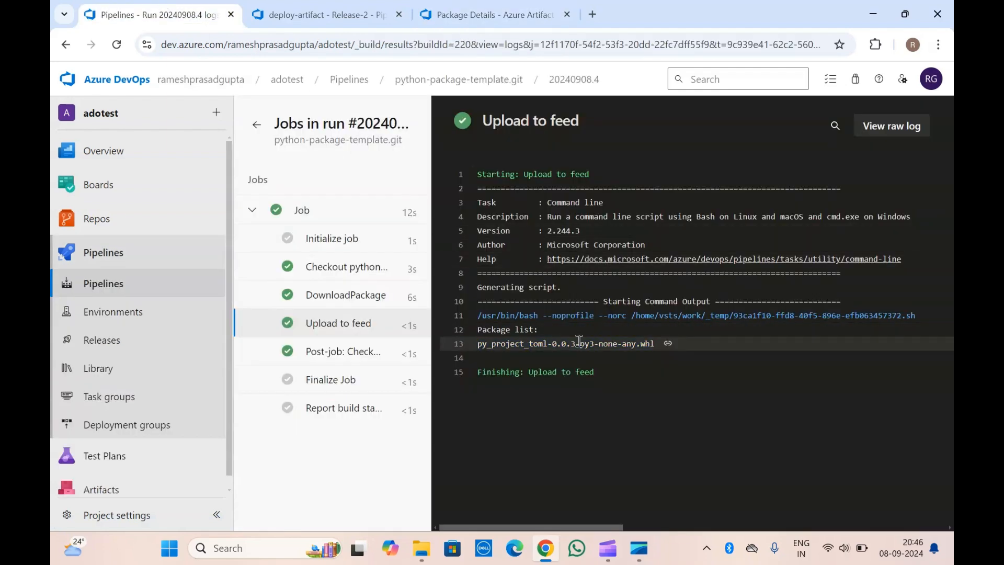
drag(654, 344, 480, 349)
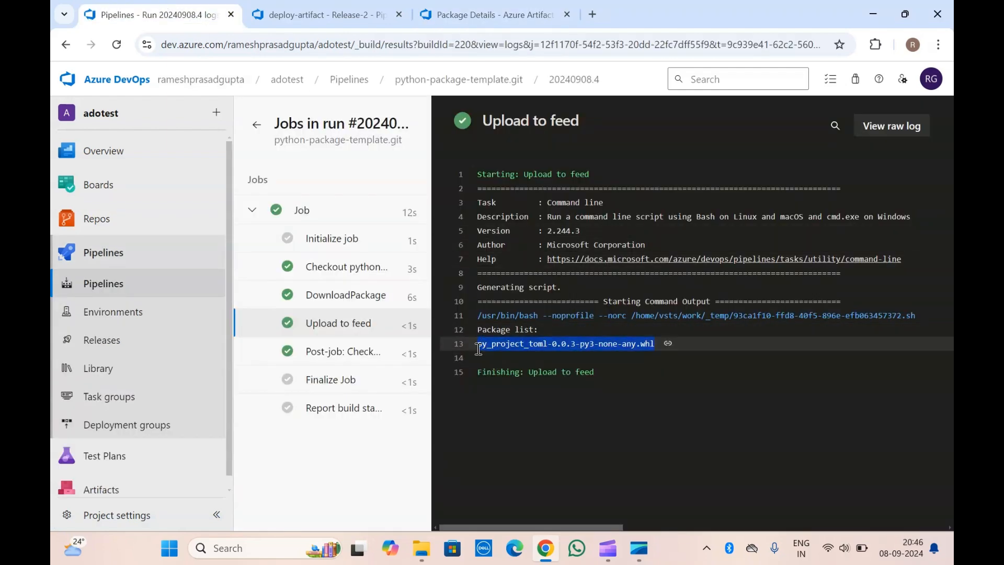
click(479, 349)
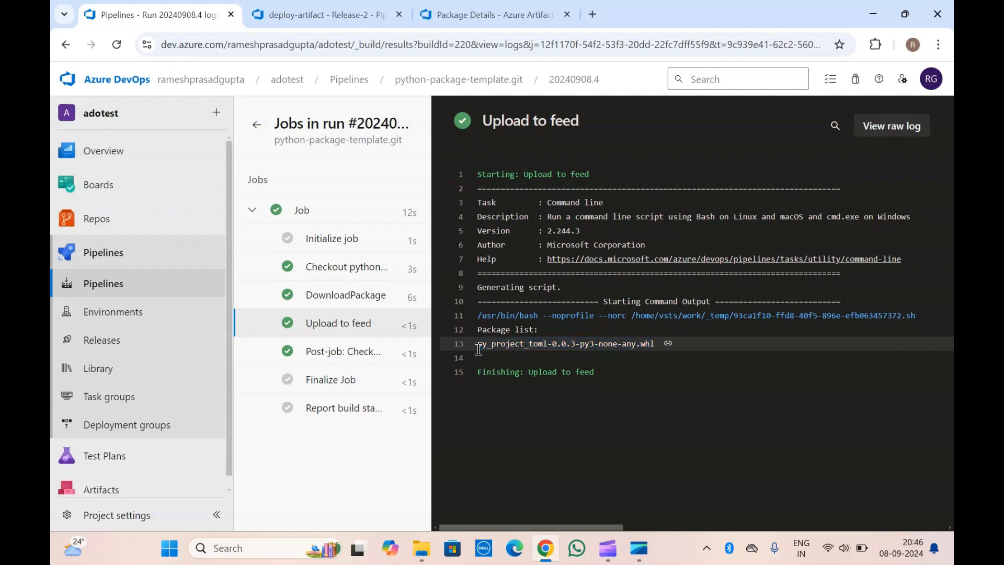
drag(479, 349, 661, 344)
click(662, 345)
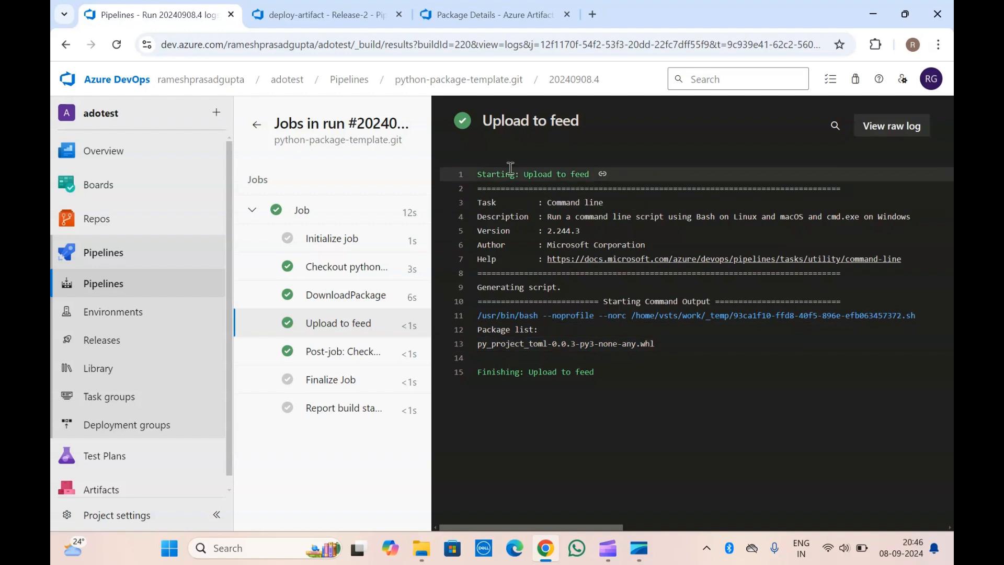
click(256, 124)
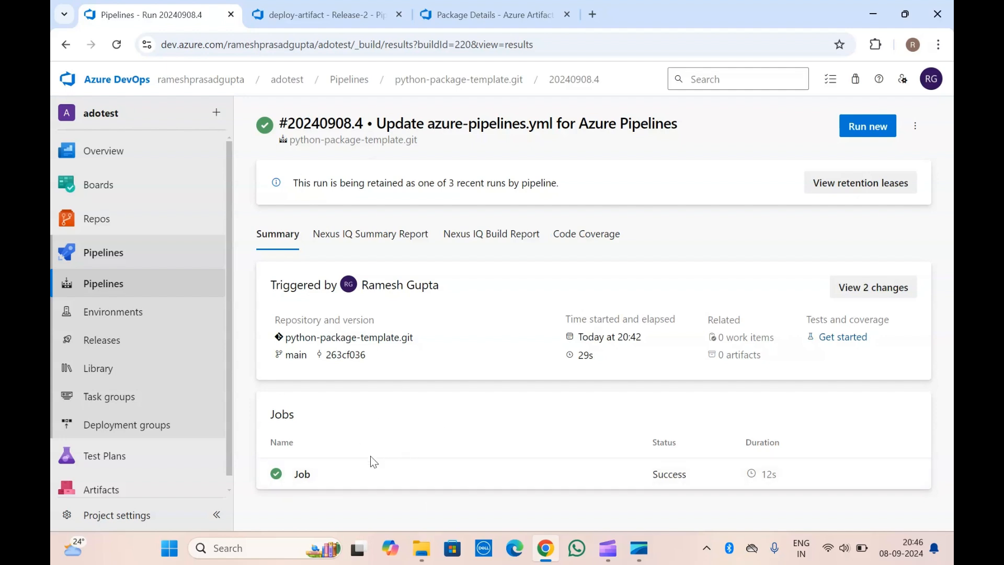
Examine the new release's logs for the _py-project-toml artifact download and the Download Package task, closing each one.
click(335, 8)
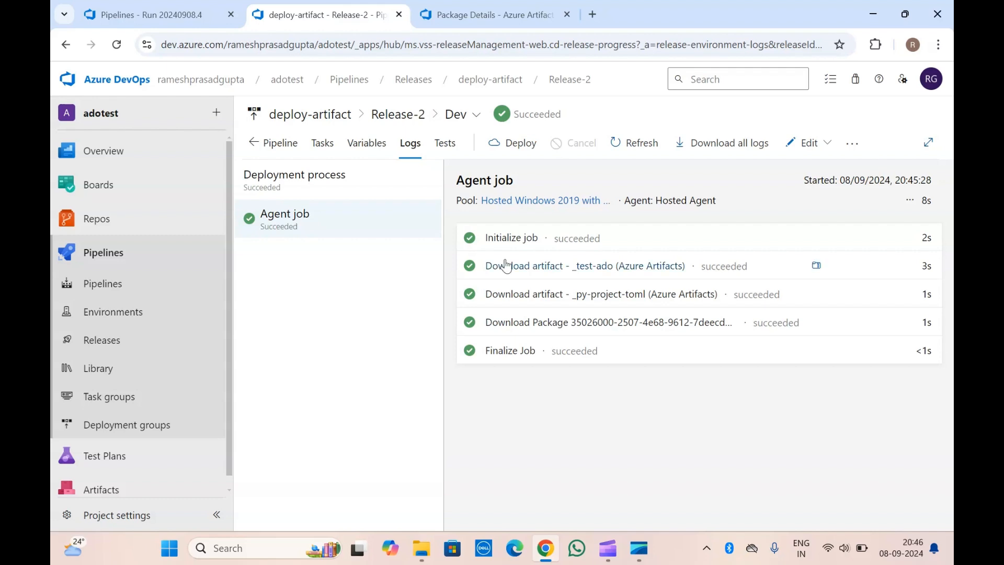
click(644, 298)
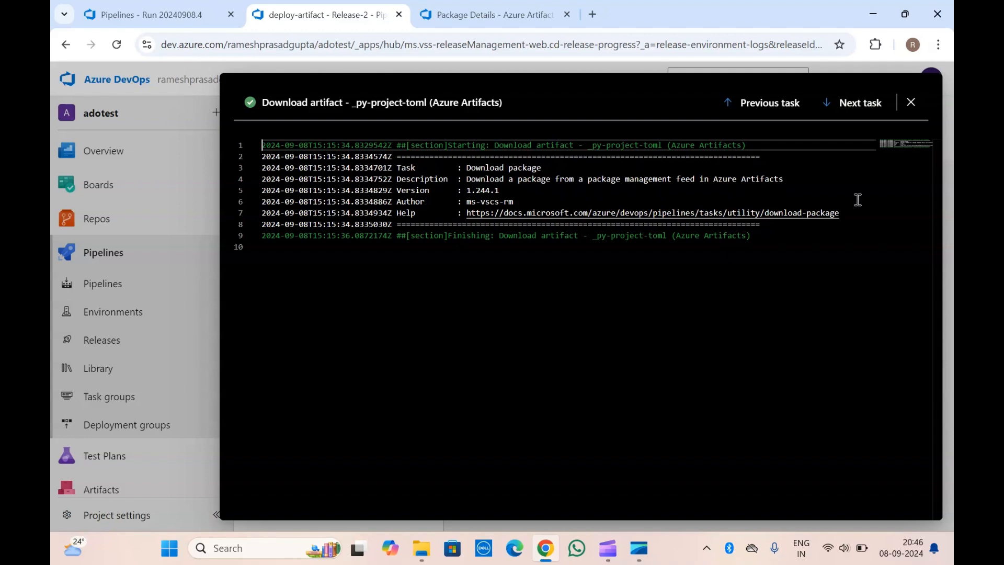
click(911, 103)
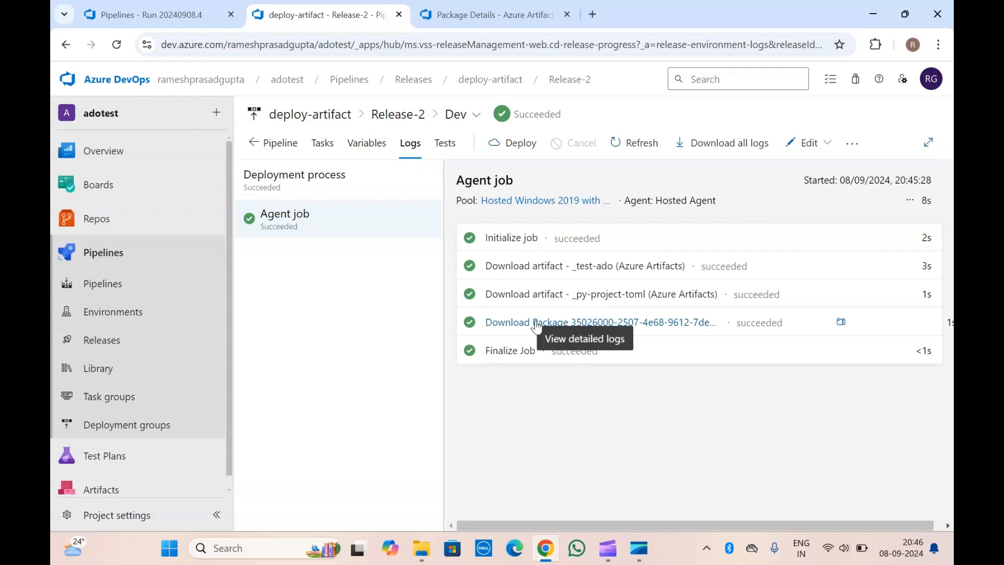
click(492, 323)
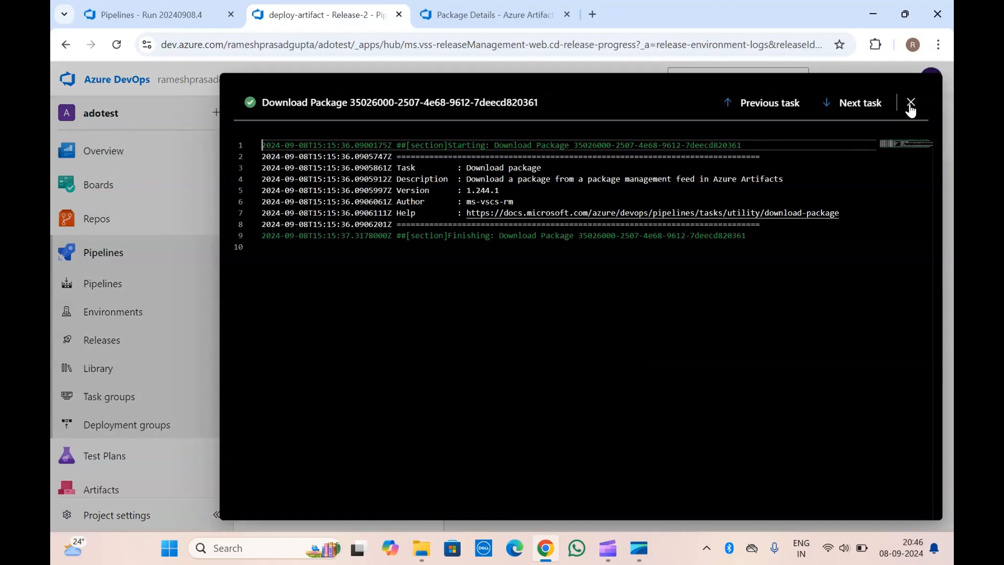
click(911, 104)
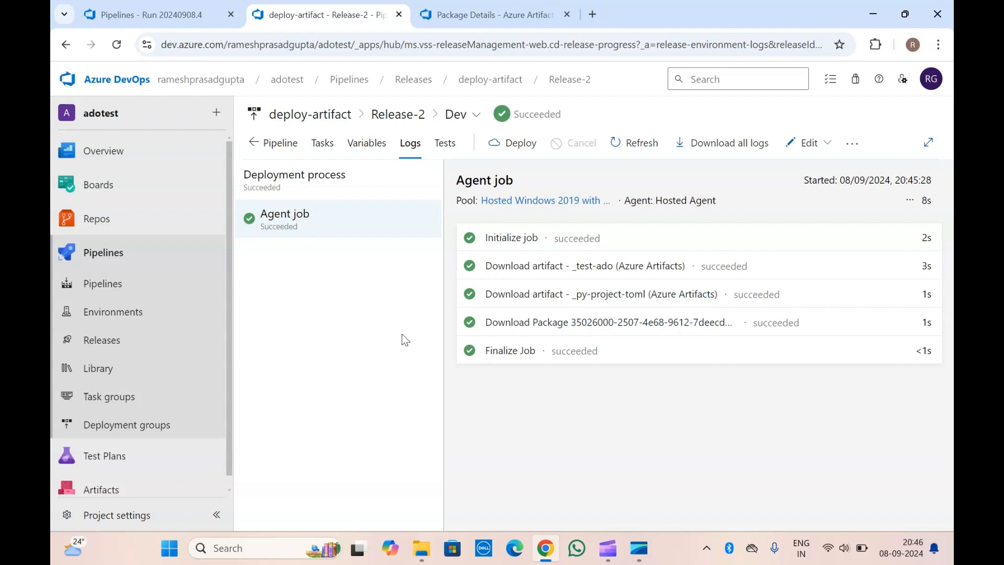
Compare the two py-project-toml download entries in the release's agent job and reopen the _py-project-toml artifact download log.
drag(447, 284, 790, 333)
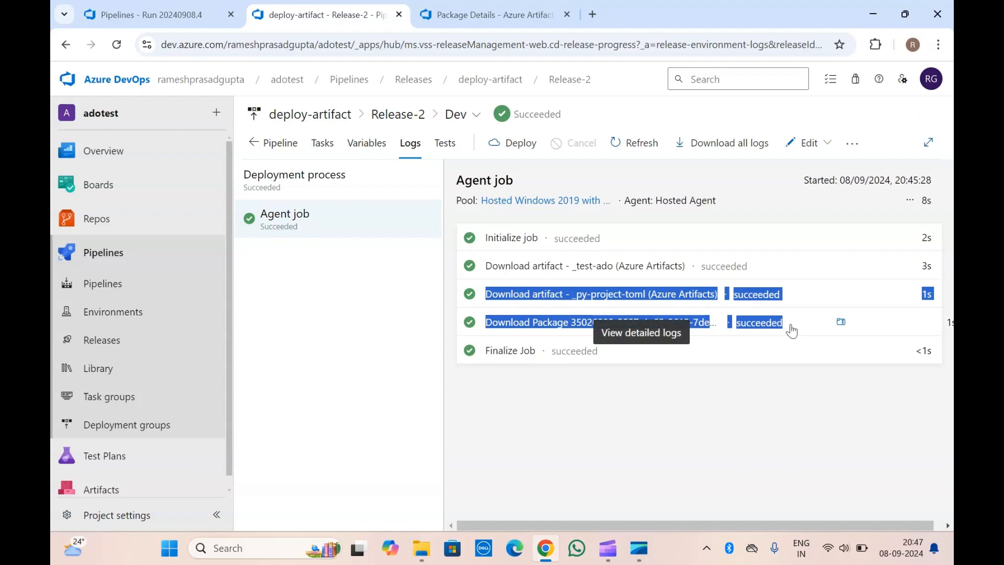
click(524, 448)
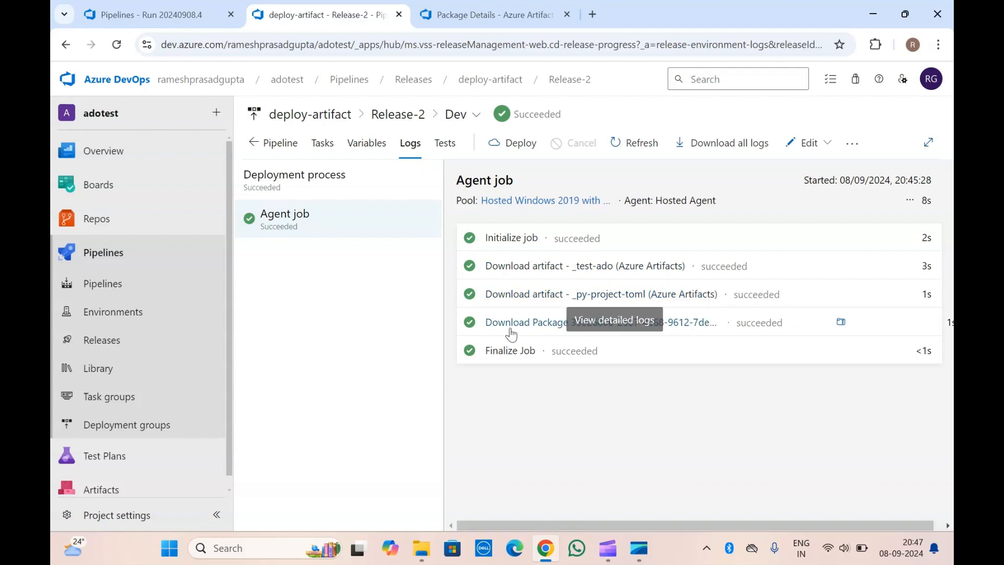
click(562, 293)
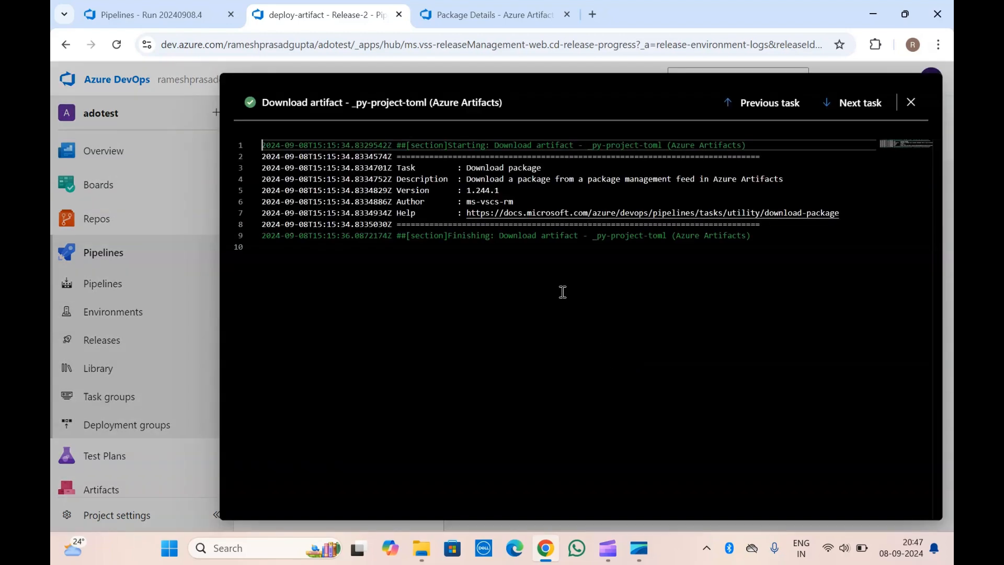
Close the artifact download log and compare the artifacts linked to Release-2 with the download entries in the Dev stage logs.
click(910, 103)
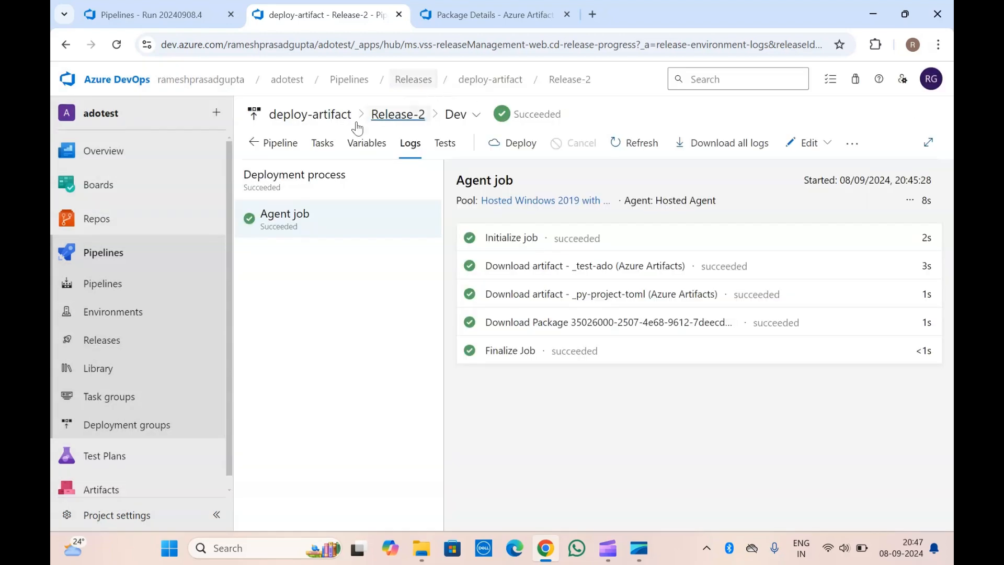
click(298, 148)
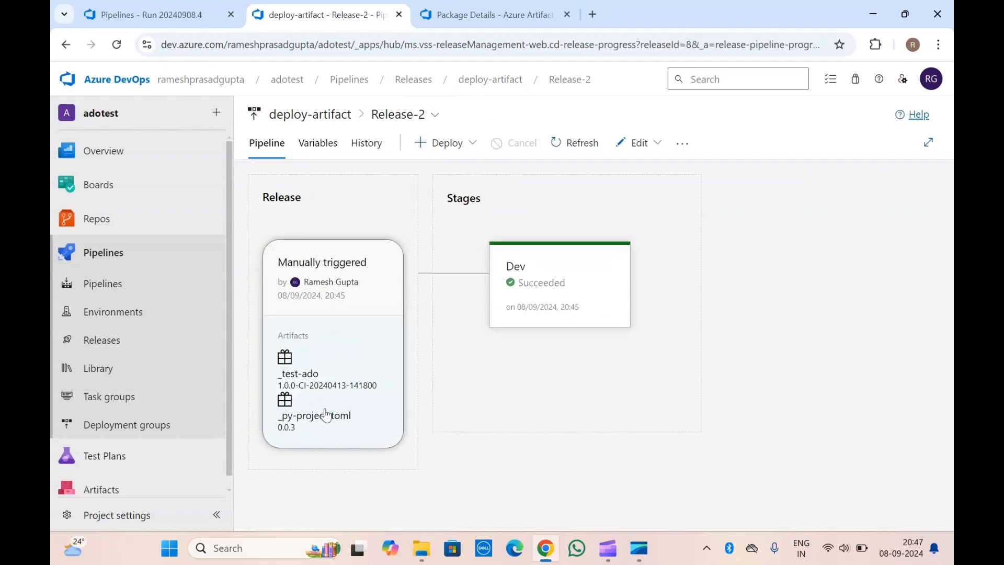
click(607, 347)
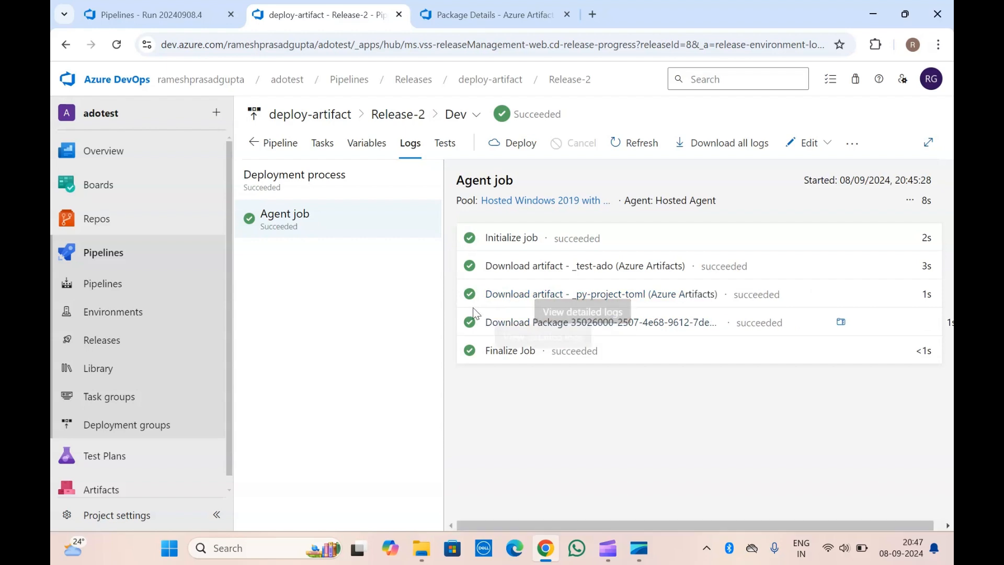
click(271, 144)
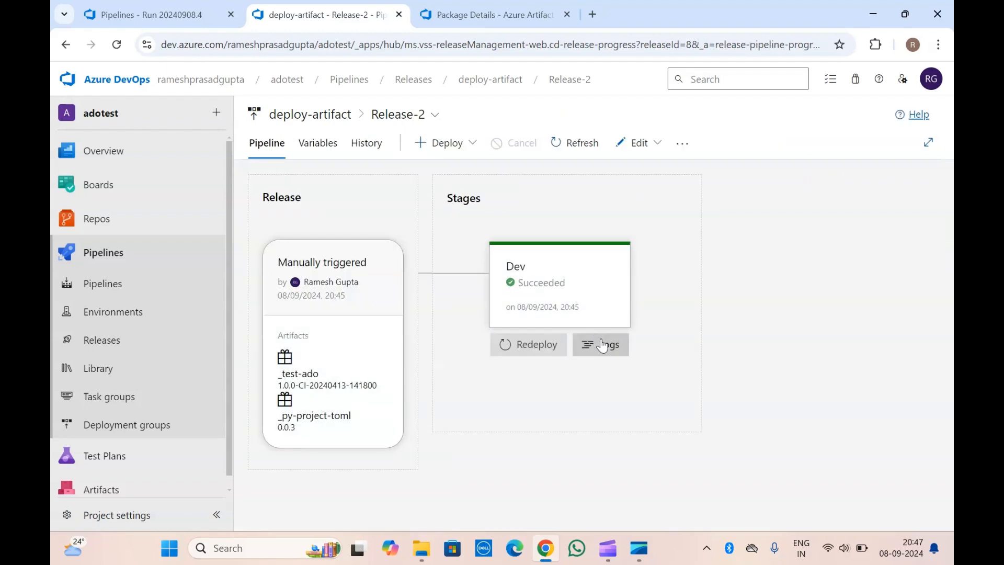
Reopen the Dev stage logs and check the Download Package task, the deployment process and the agent job.
click(600, 344)
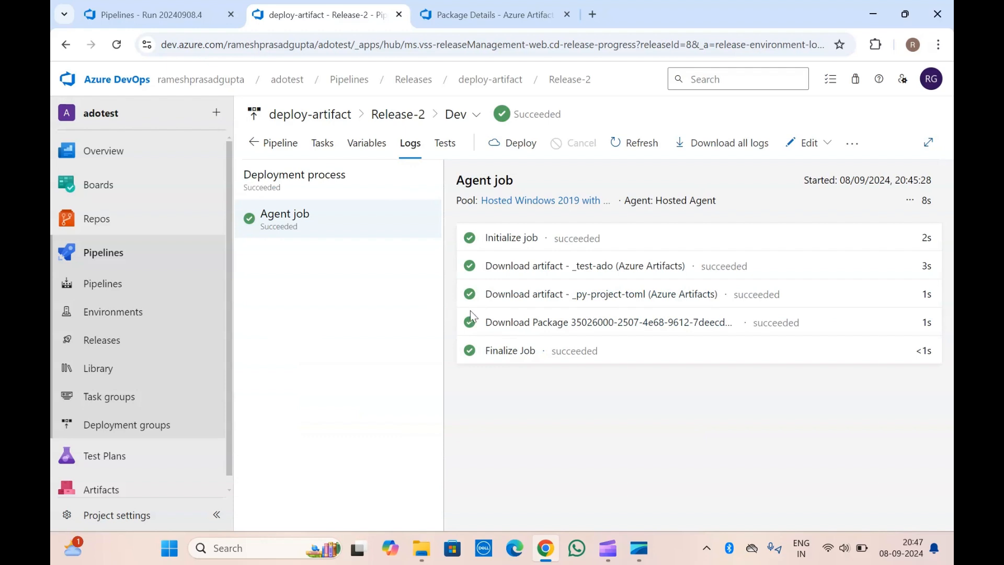
drag(470, 311, 700, 337)
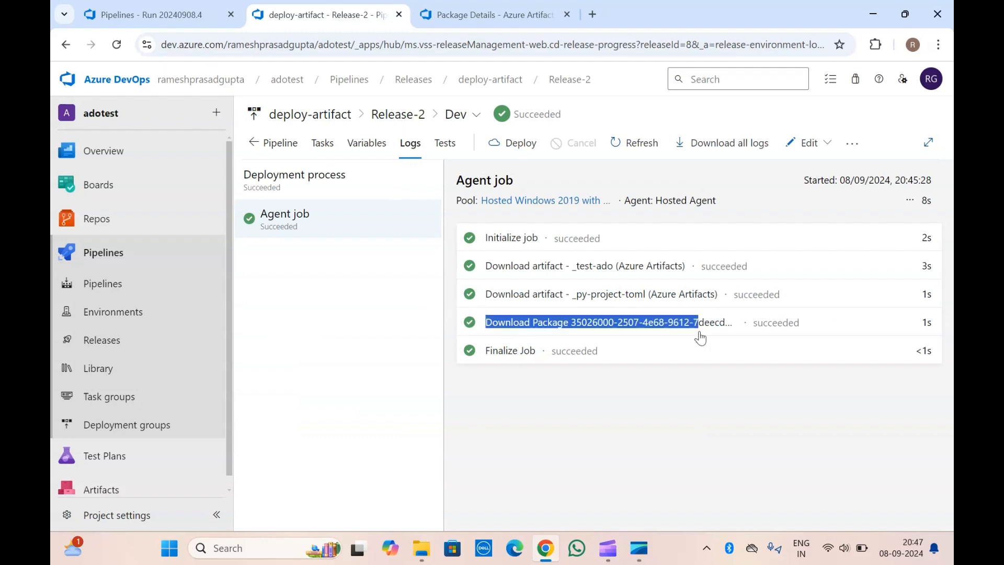
click(363, 303)
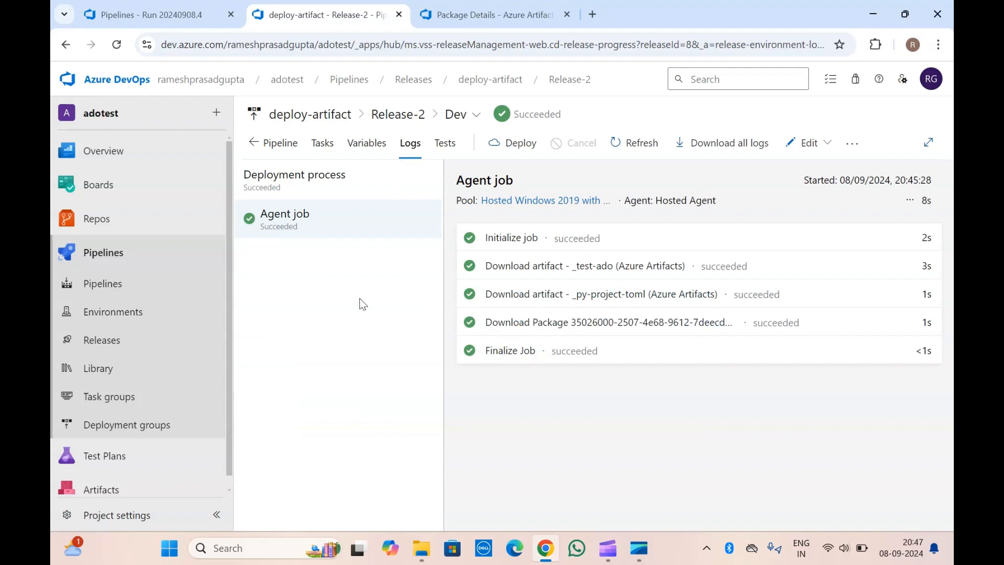
click(292, 192)
click(315, 234)
Open the DownloadPackage task log in the job of YAML pipeline run 20240908.4.
click(164, 17)
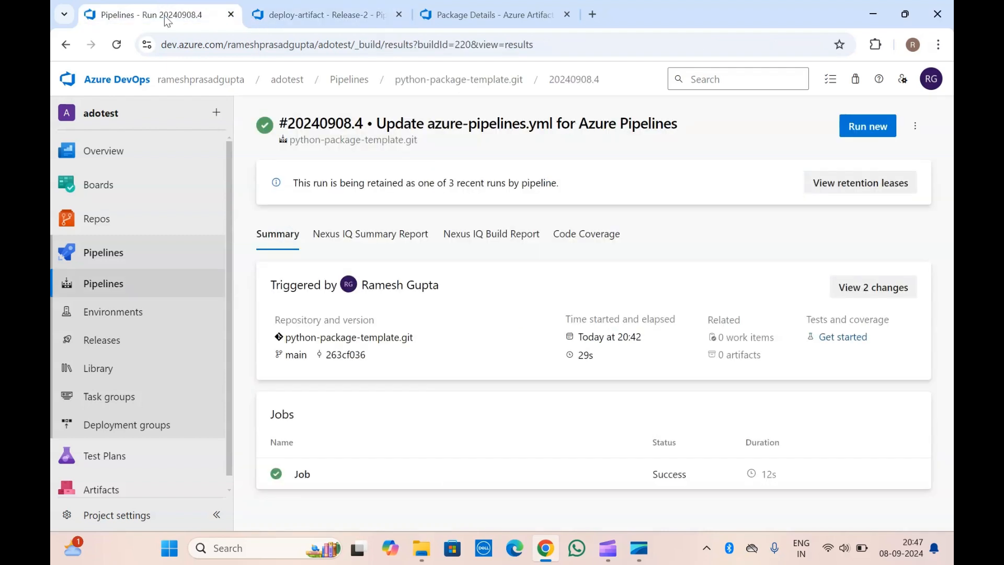
click(431, 474)
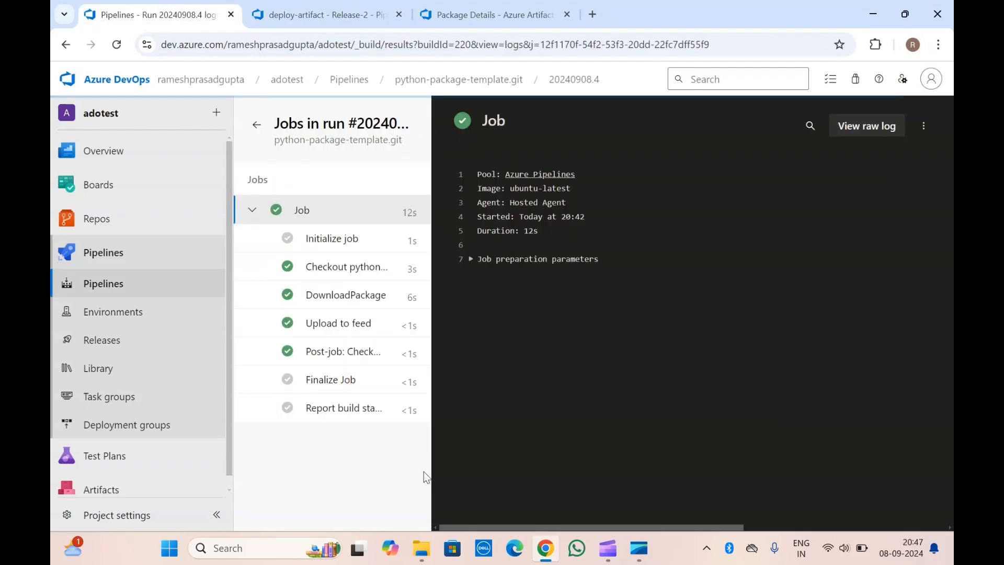
click(341, 298)
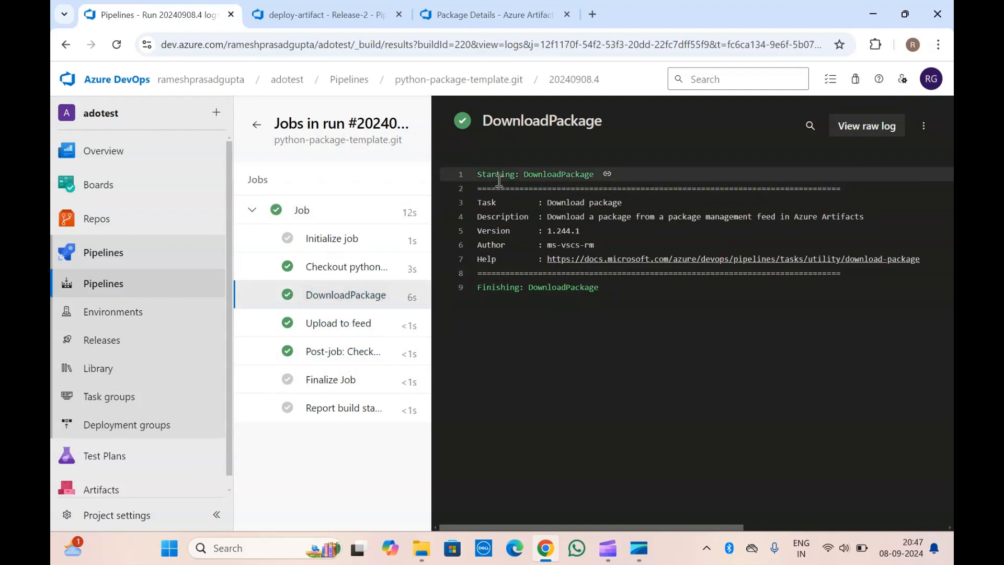
Check the versions and overview of the py-project-toml package in the adotest feed, and return to the YAML run's DownloadPackage log.
click(358, 6)
click(494, 14)
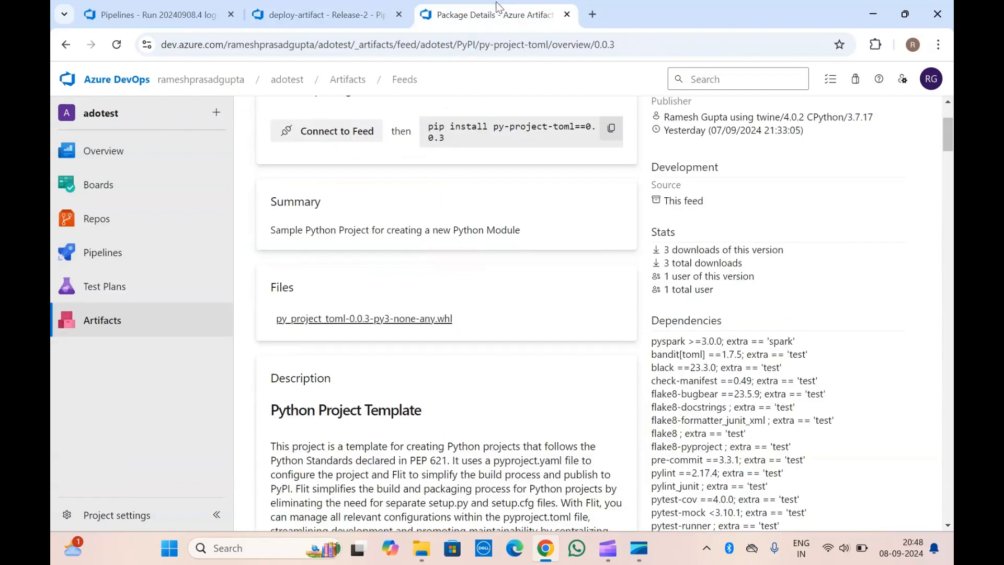
scroll(476, 309, up, 3)
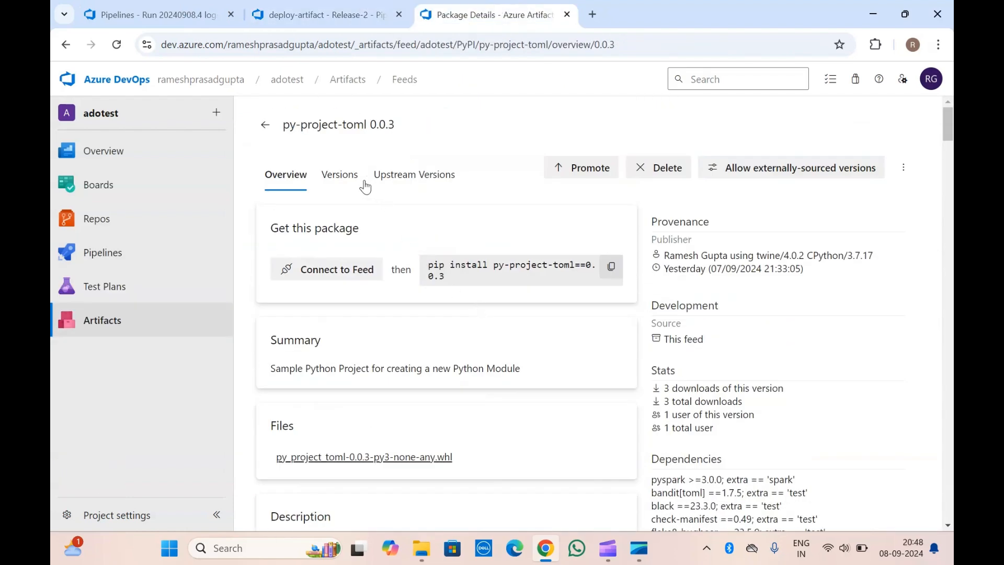
click(341, 178)
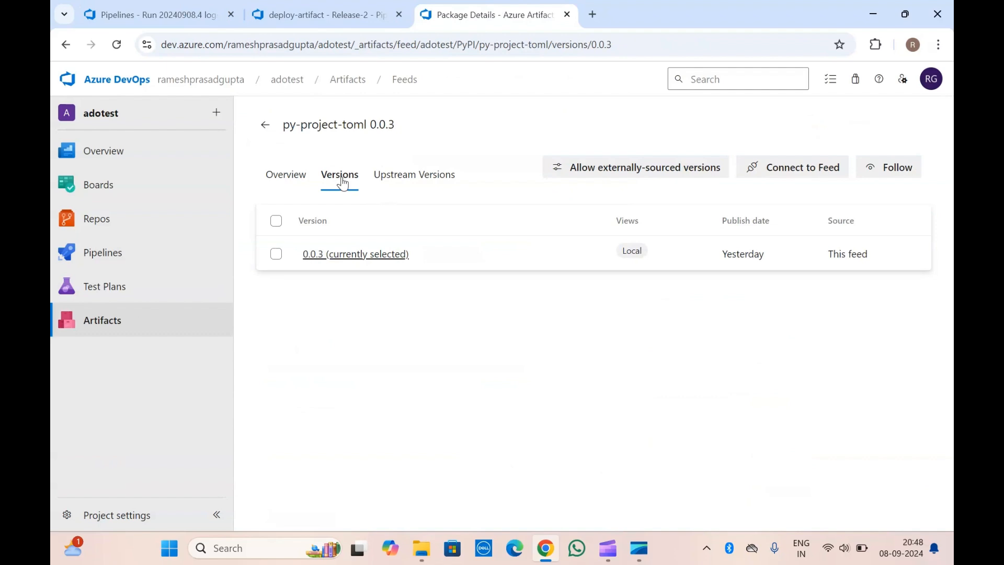
click(291, 180)
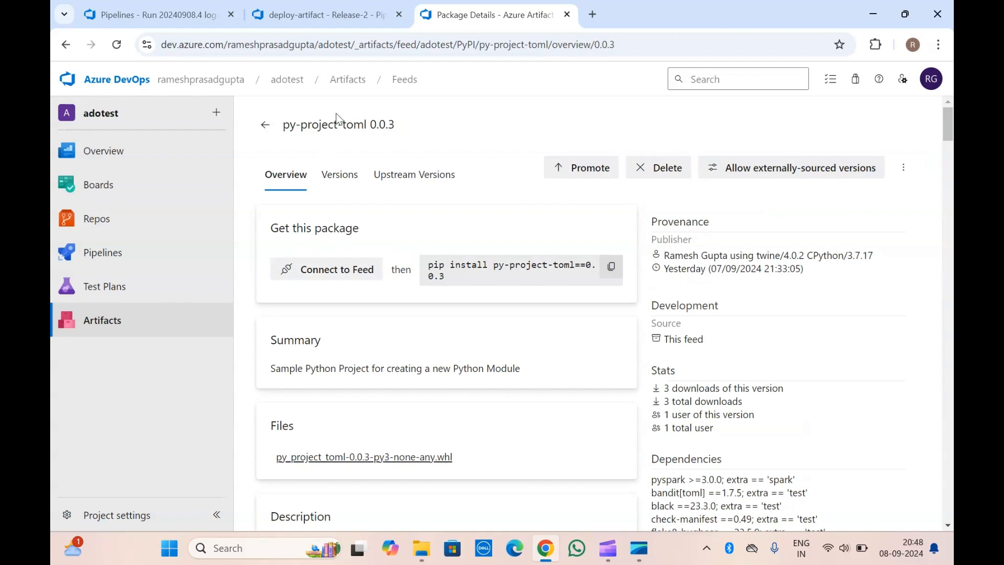
click(328, 14)
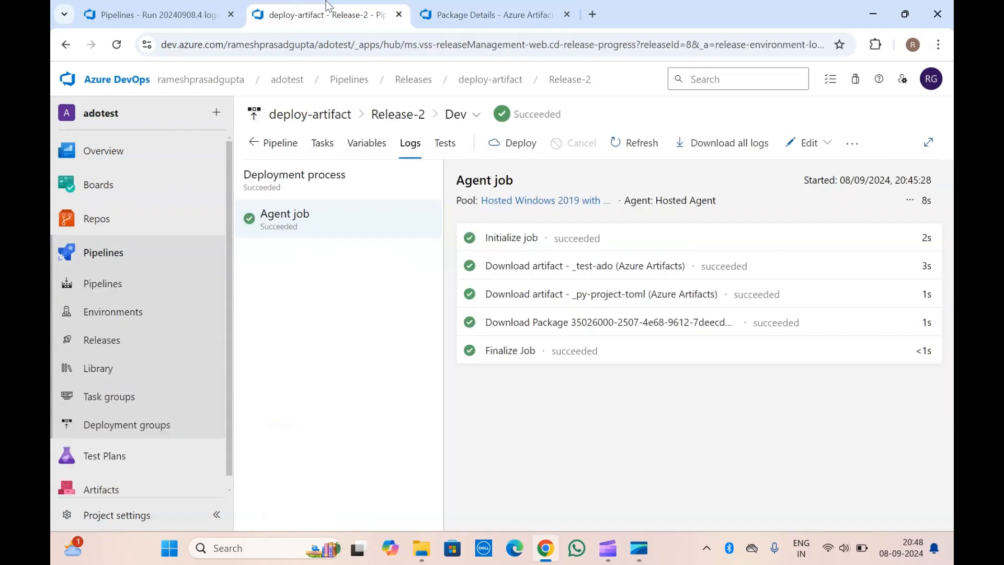
click(157, 7)
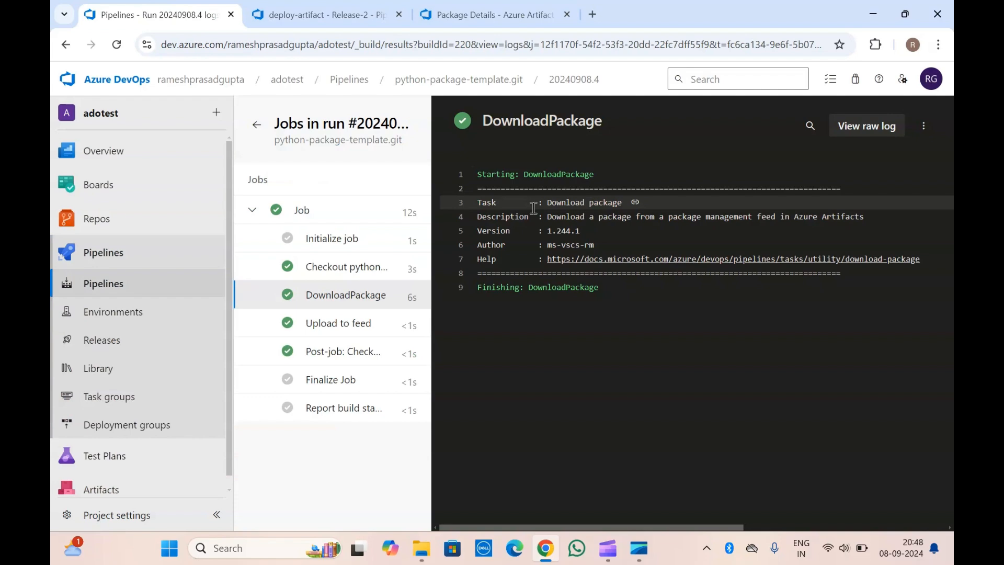